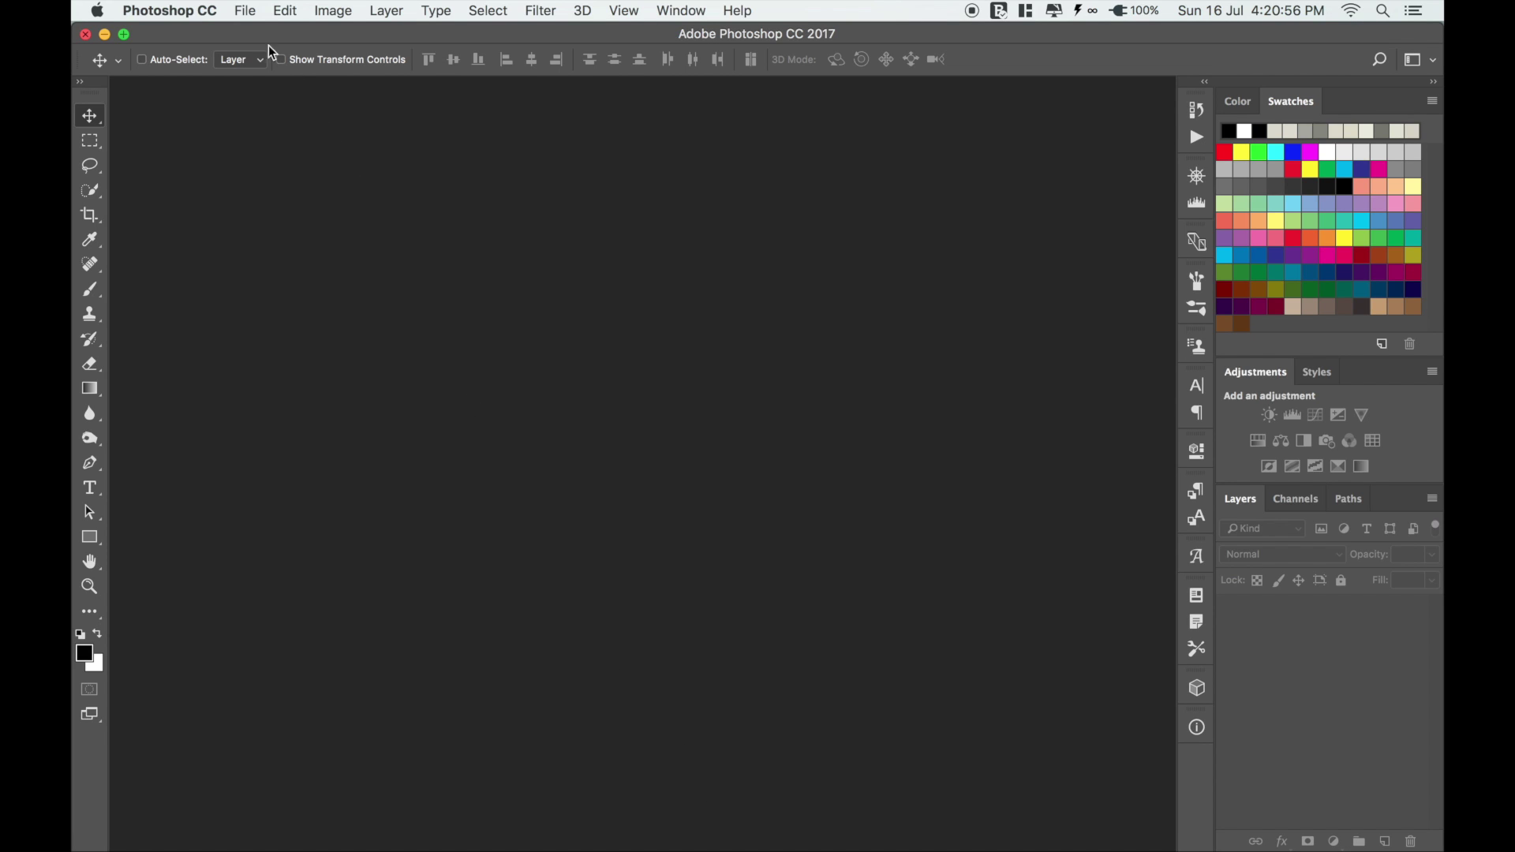
Create a transparent 5120×2880 px document, Untitled-1, from the preset
click(246, 13)
click(338, 38)
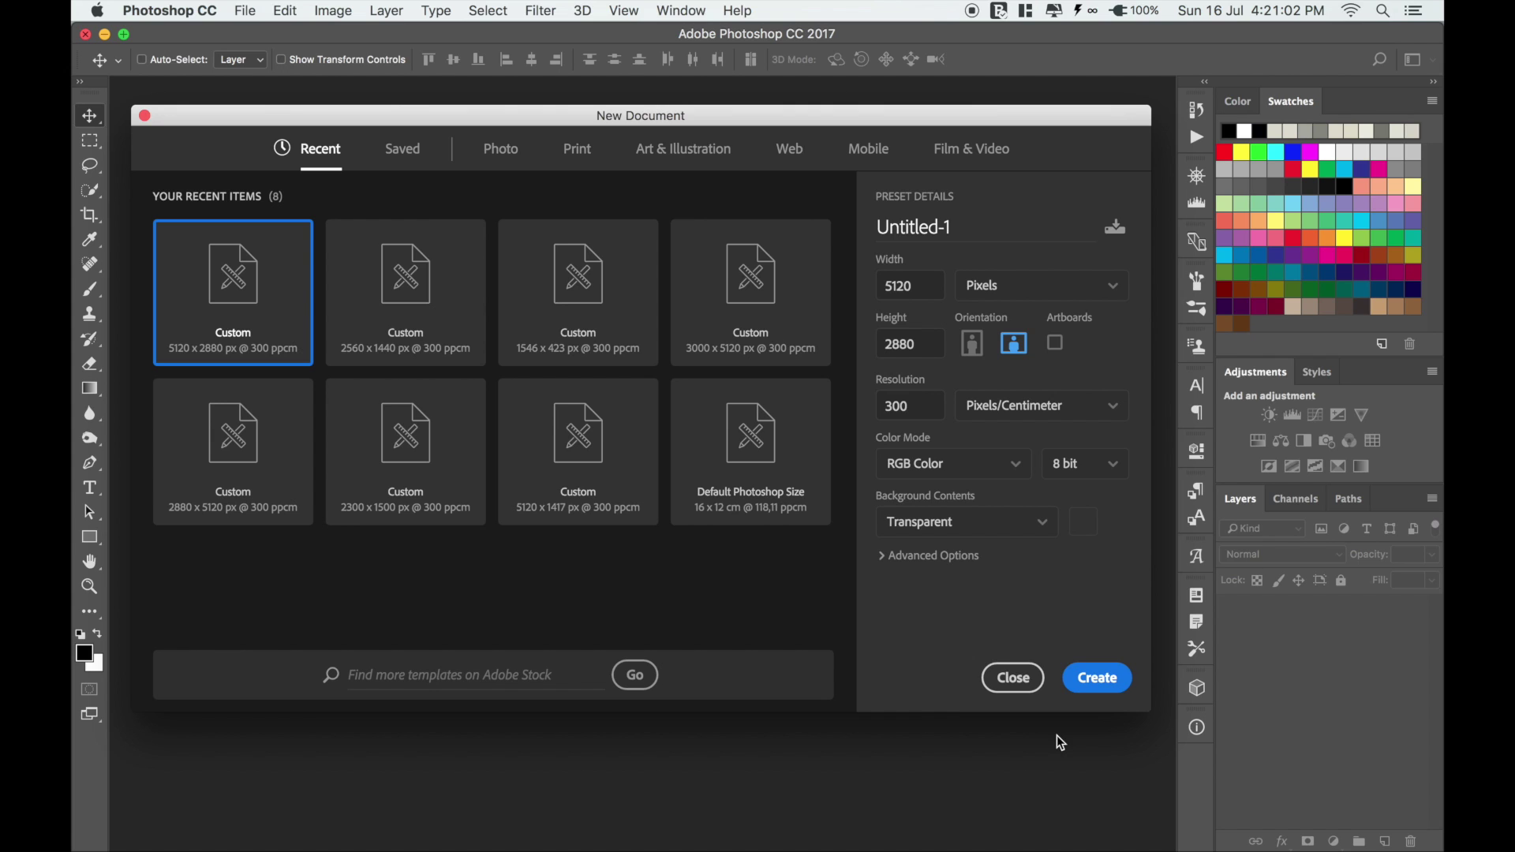
click(1092, 679)
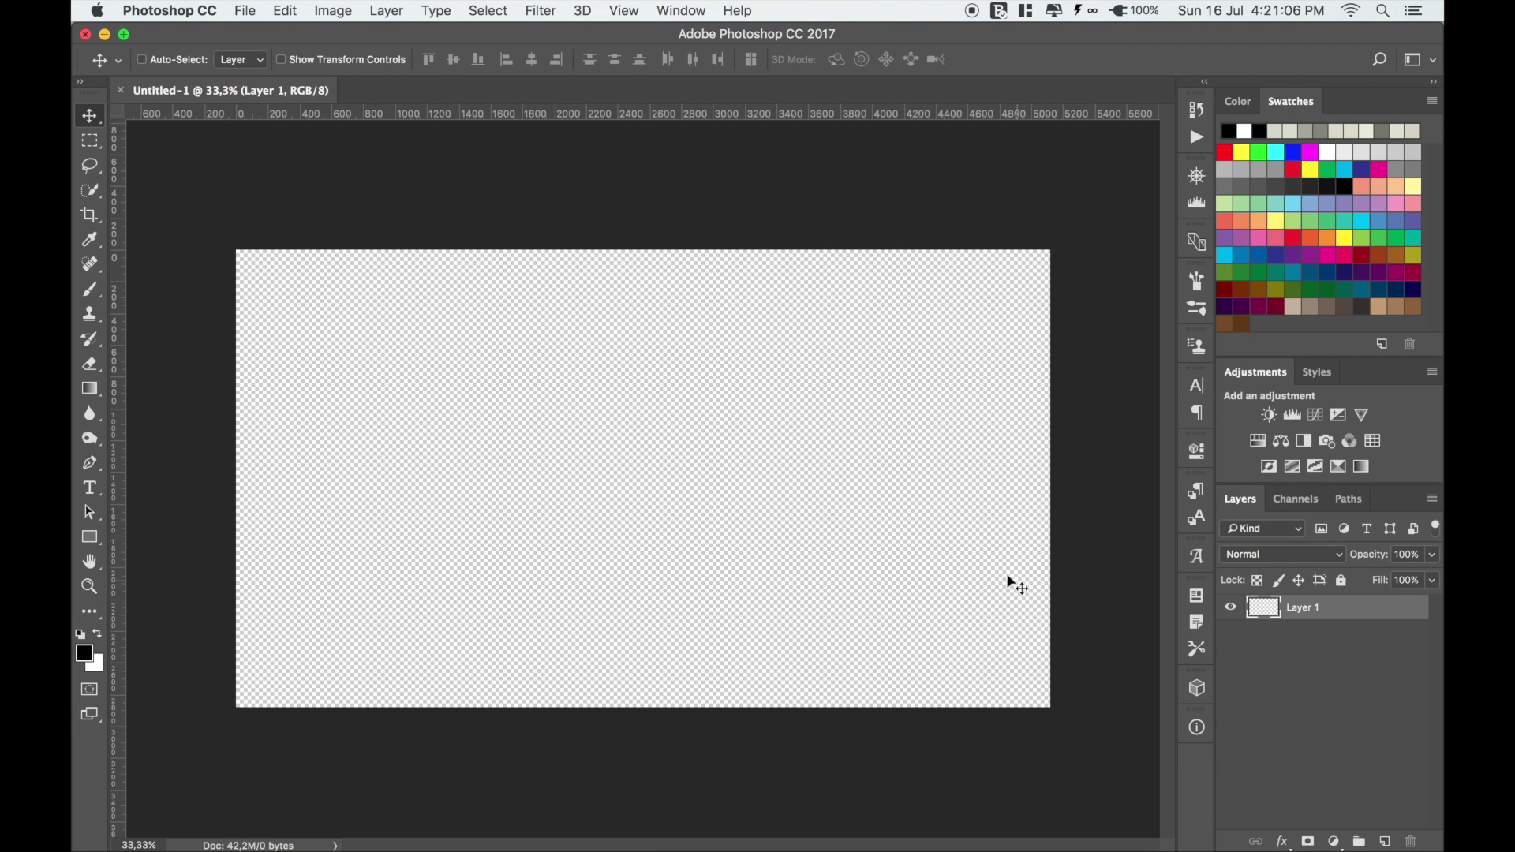
Open the arches PSD and drag its layer onto the Untitled-1 canvas
right_click(392, 90)
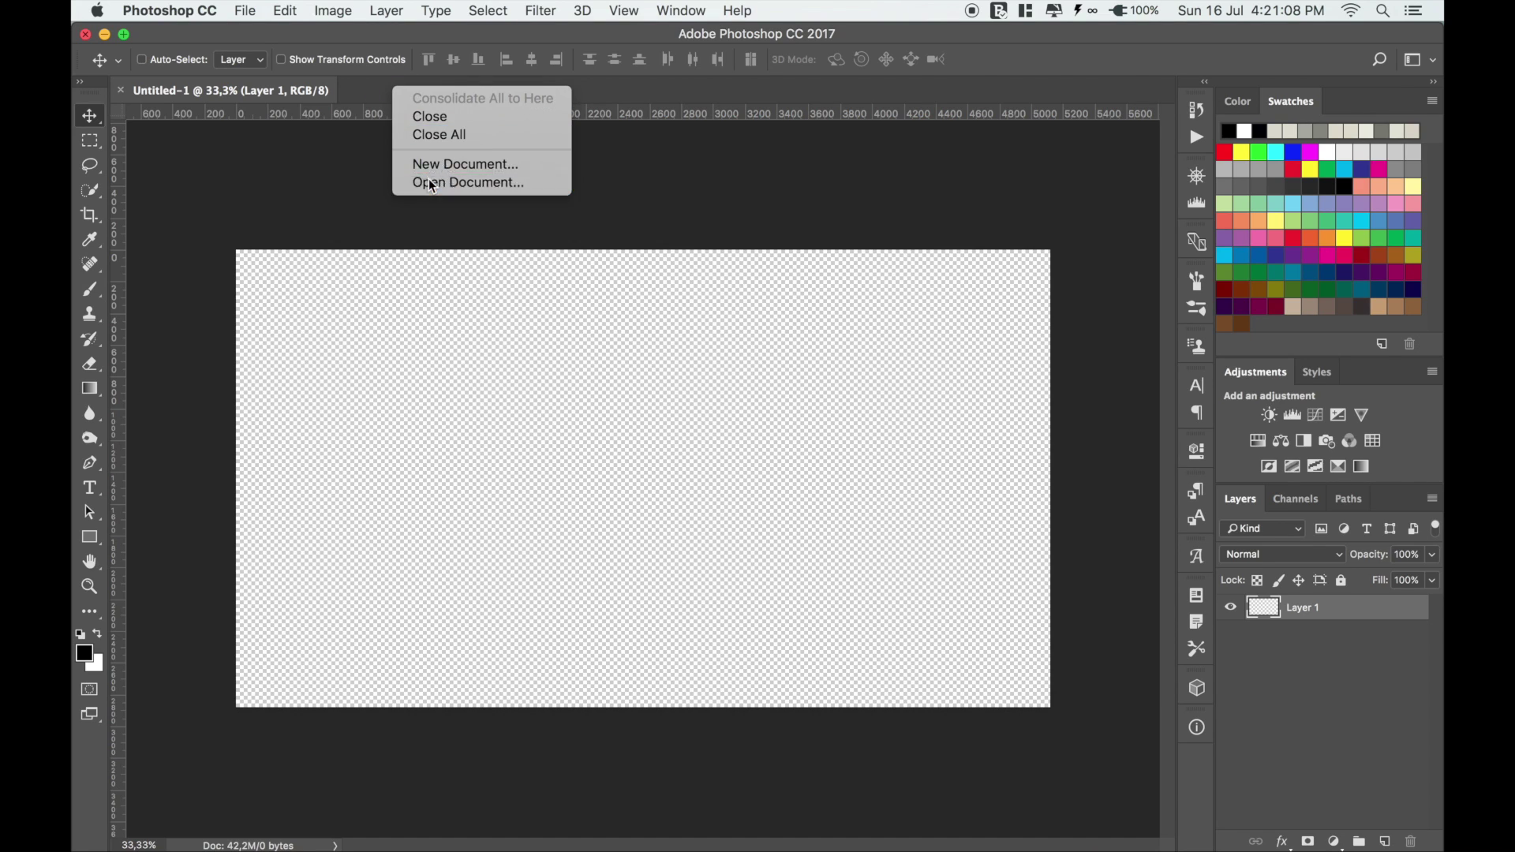
click(431, 183)
click(534, 109)
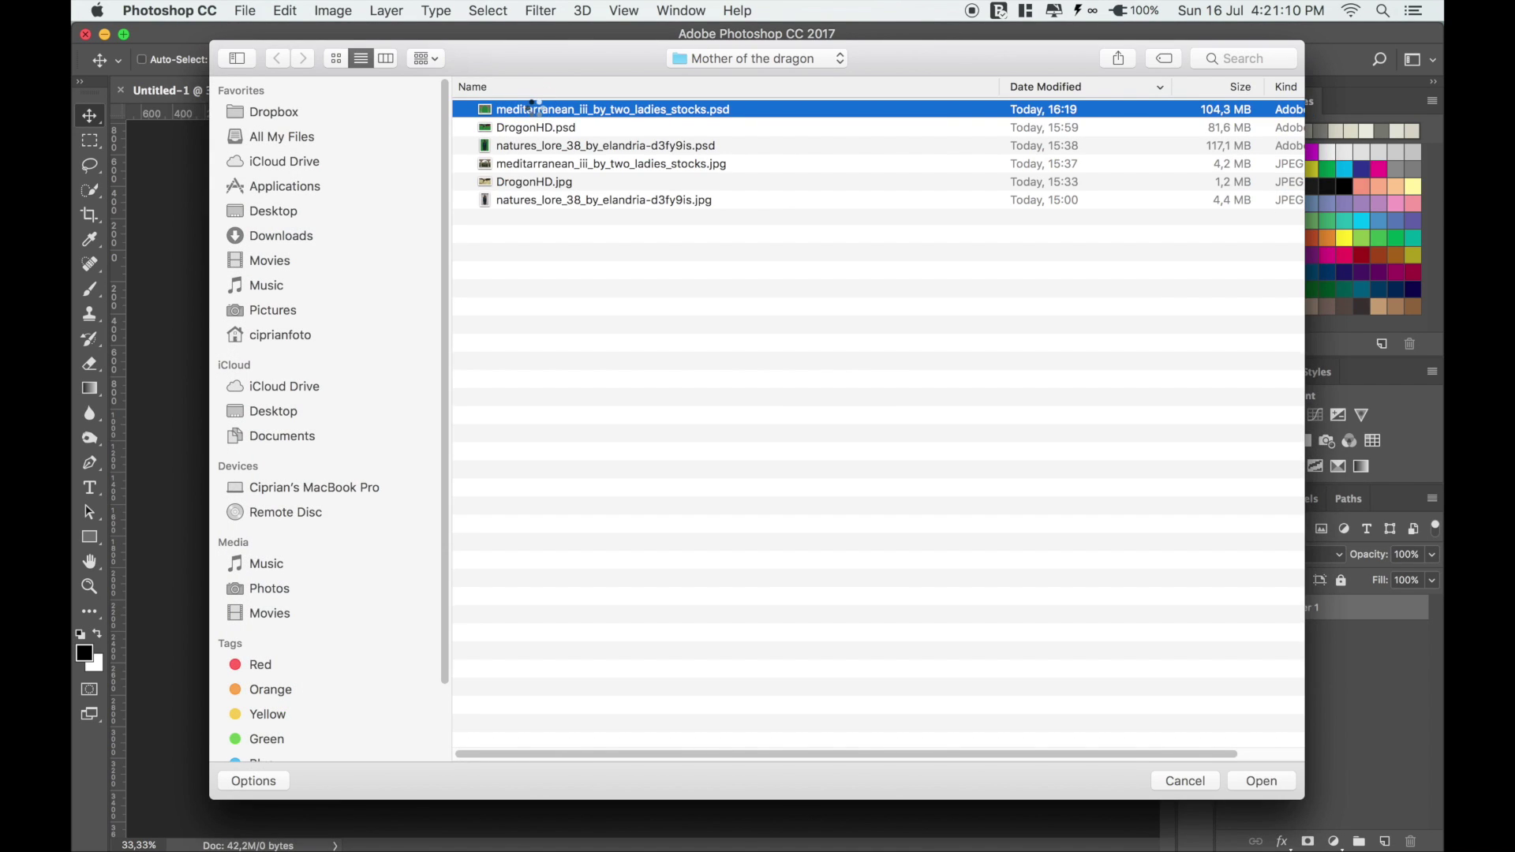
double_click(533, 109)
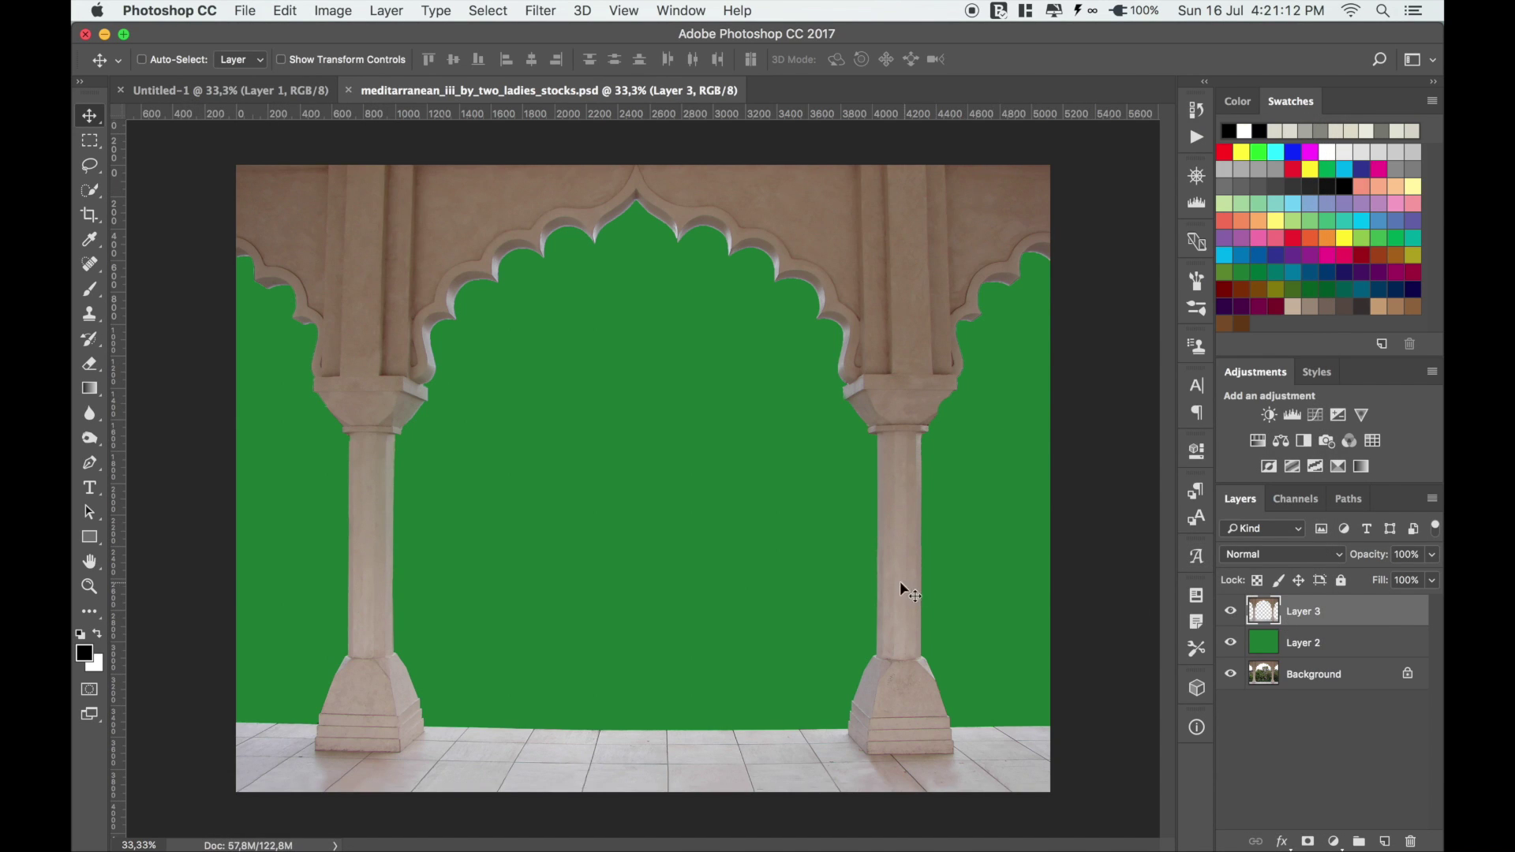
mouse_move(896, 587)
mouse_down()
mouse_move(328, 118)
mouse_move(745, 657)
mouse_move(766, 638)
mouse_up()
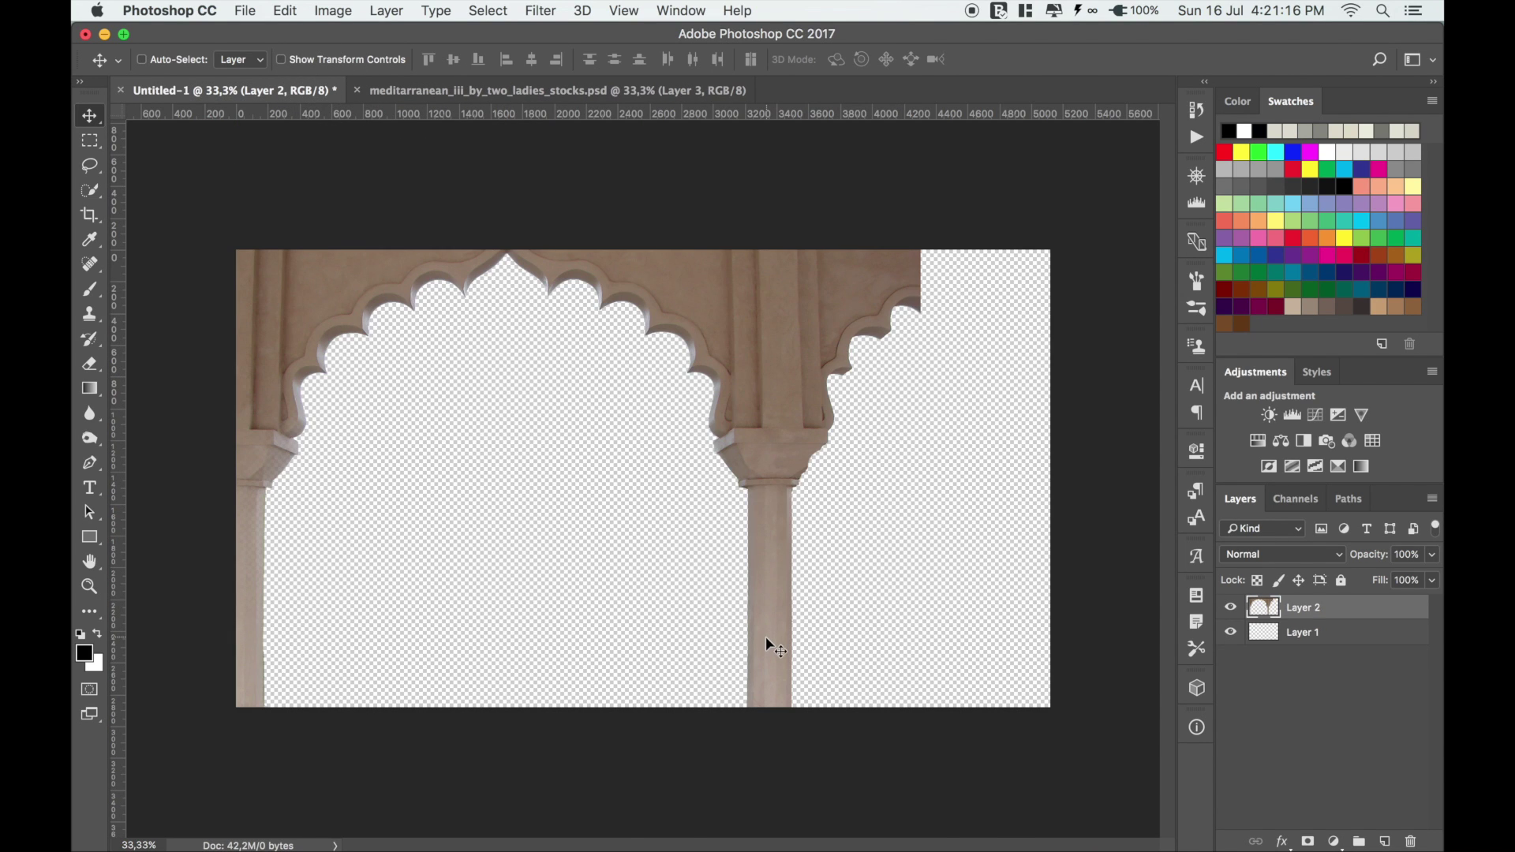
drag(587, 350, 811, 331)
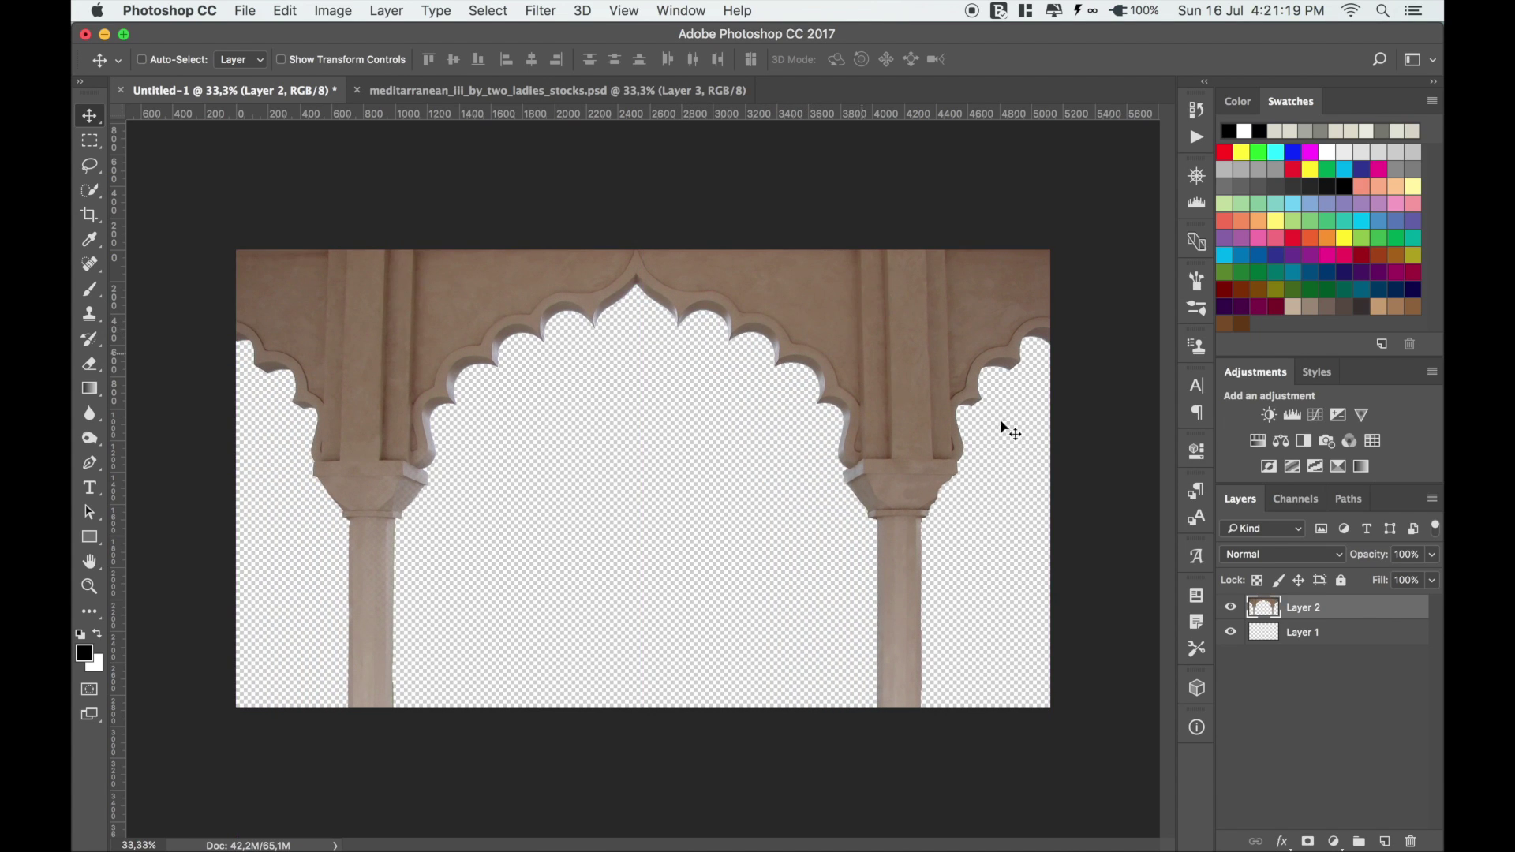
Delete the empty Layer 1 and stretch the arches to fit the canvas height
click(1296, 641)
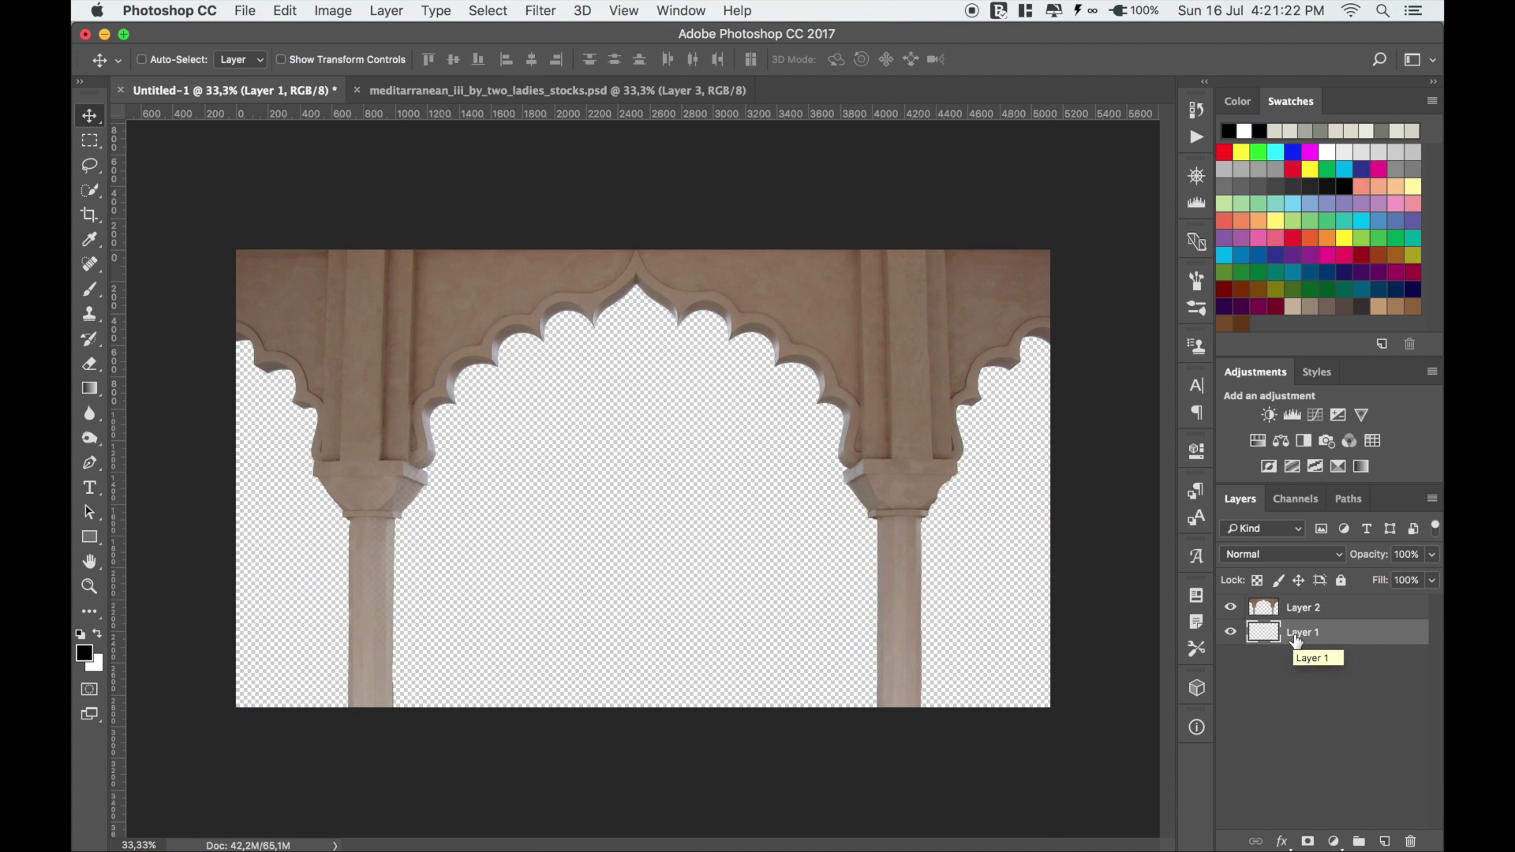
key(Delete)
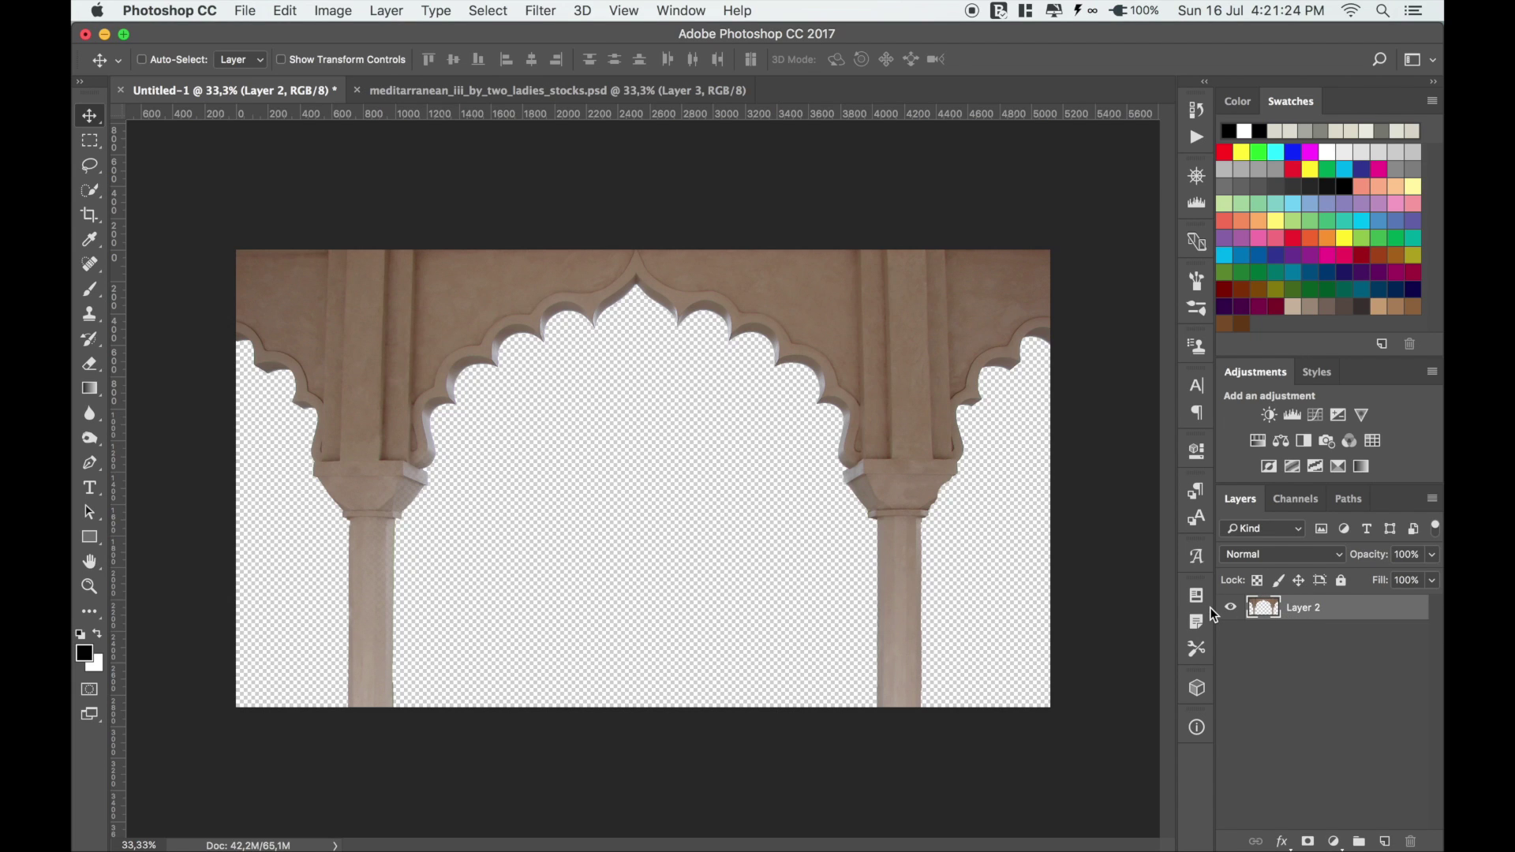
key(ctrl+t)
key(ctrl+0)
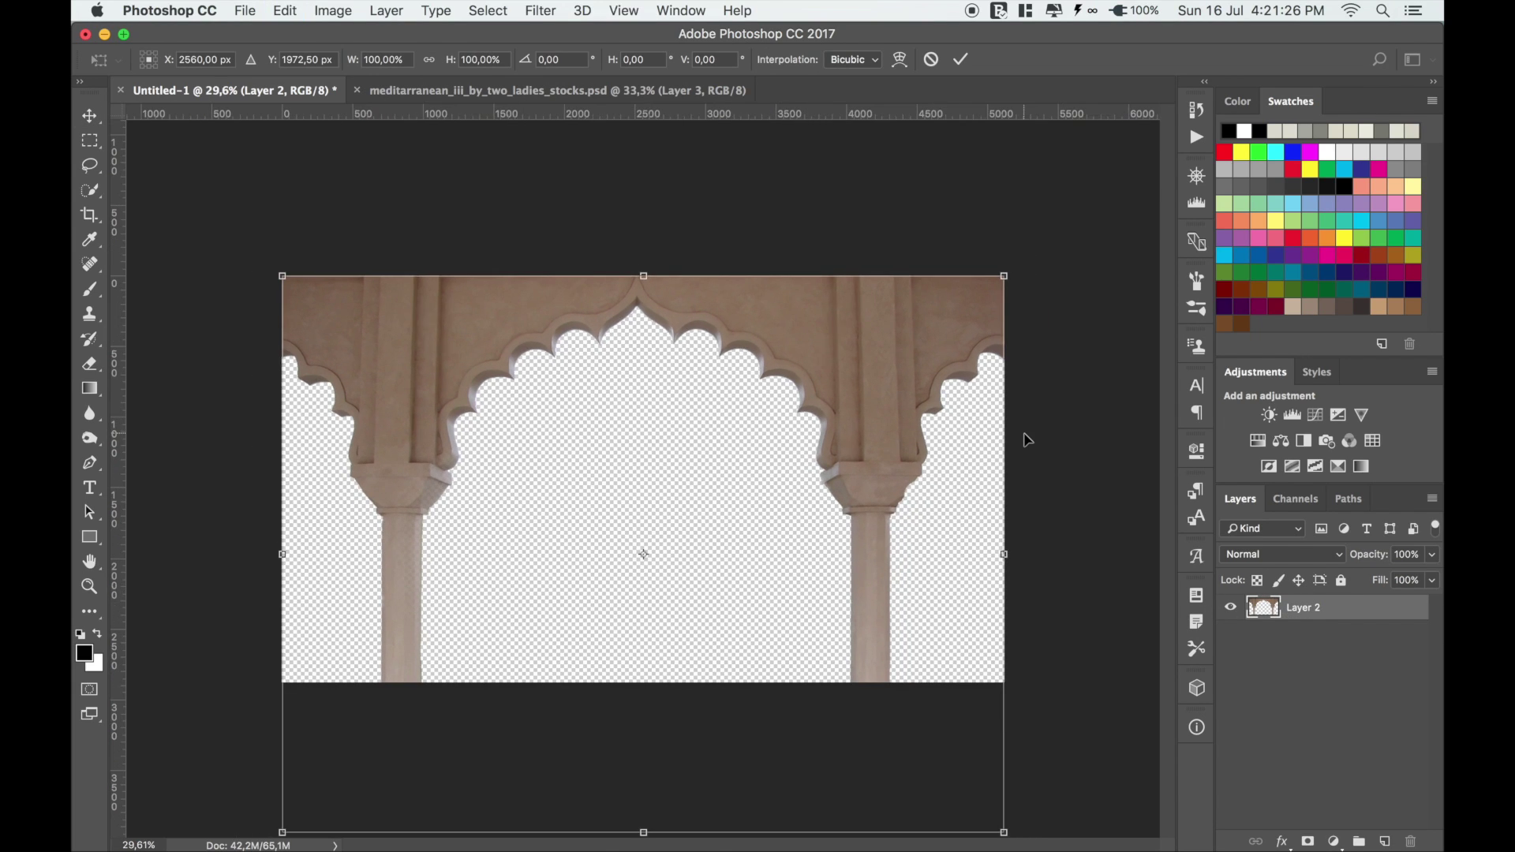
key(ctrl+minus)
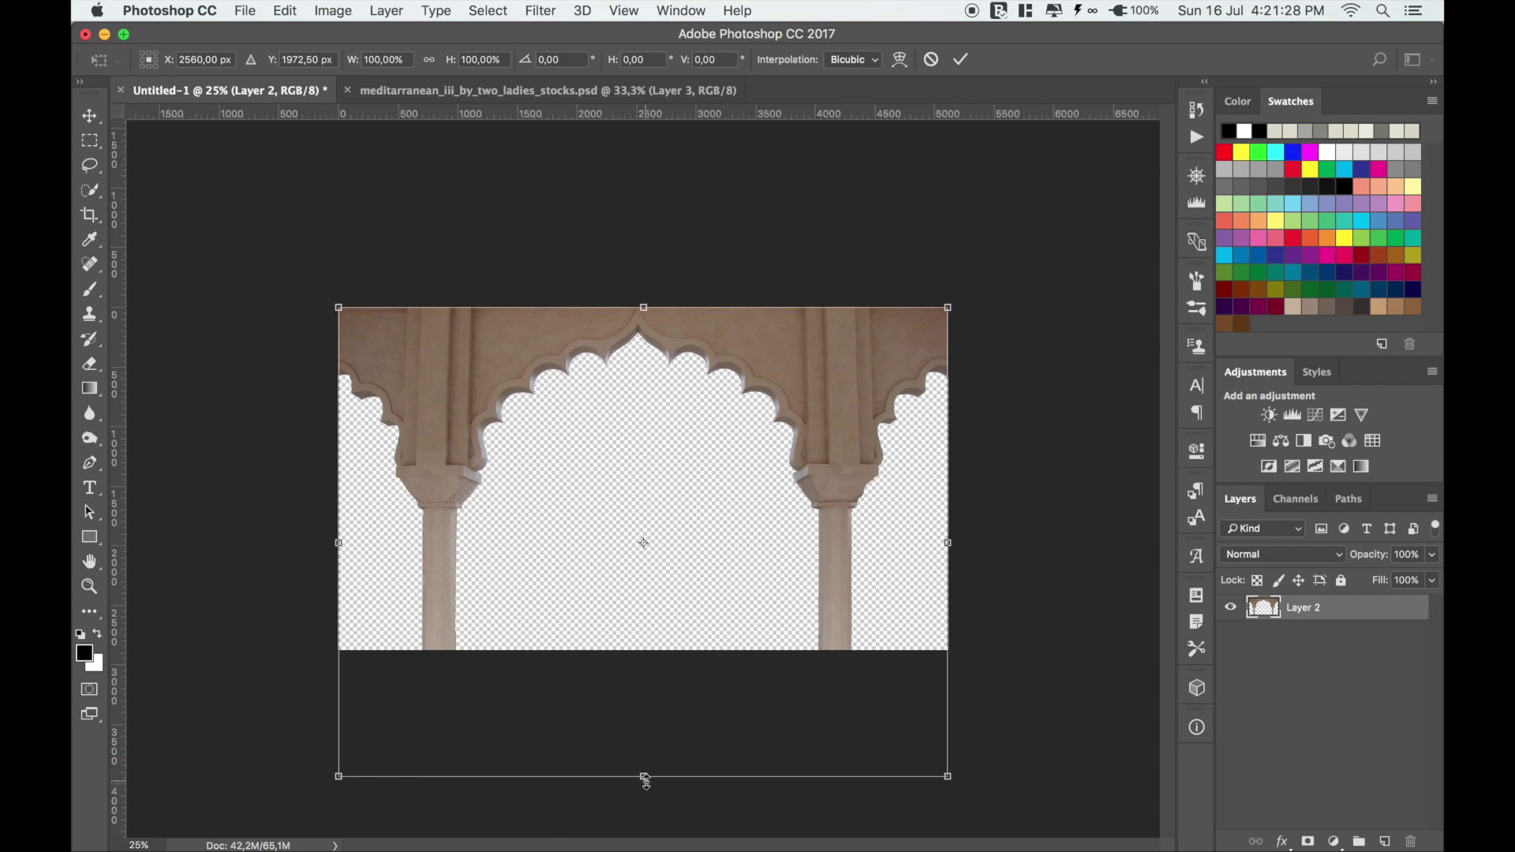
drag(644, 776, 650, 653)
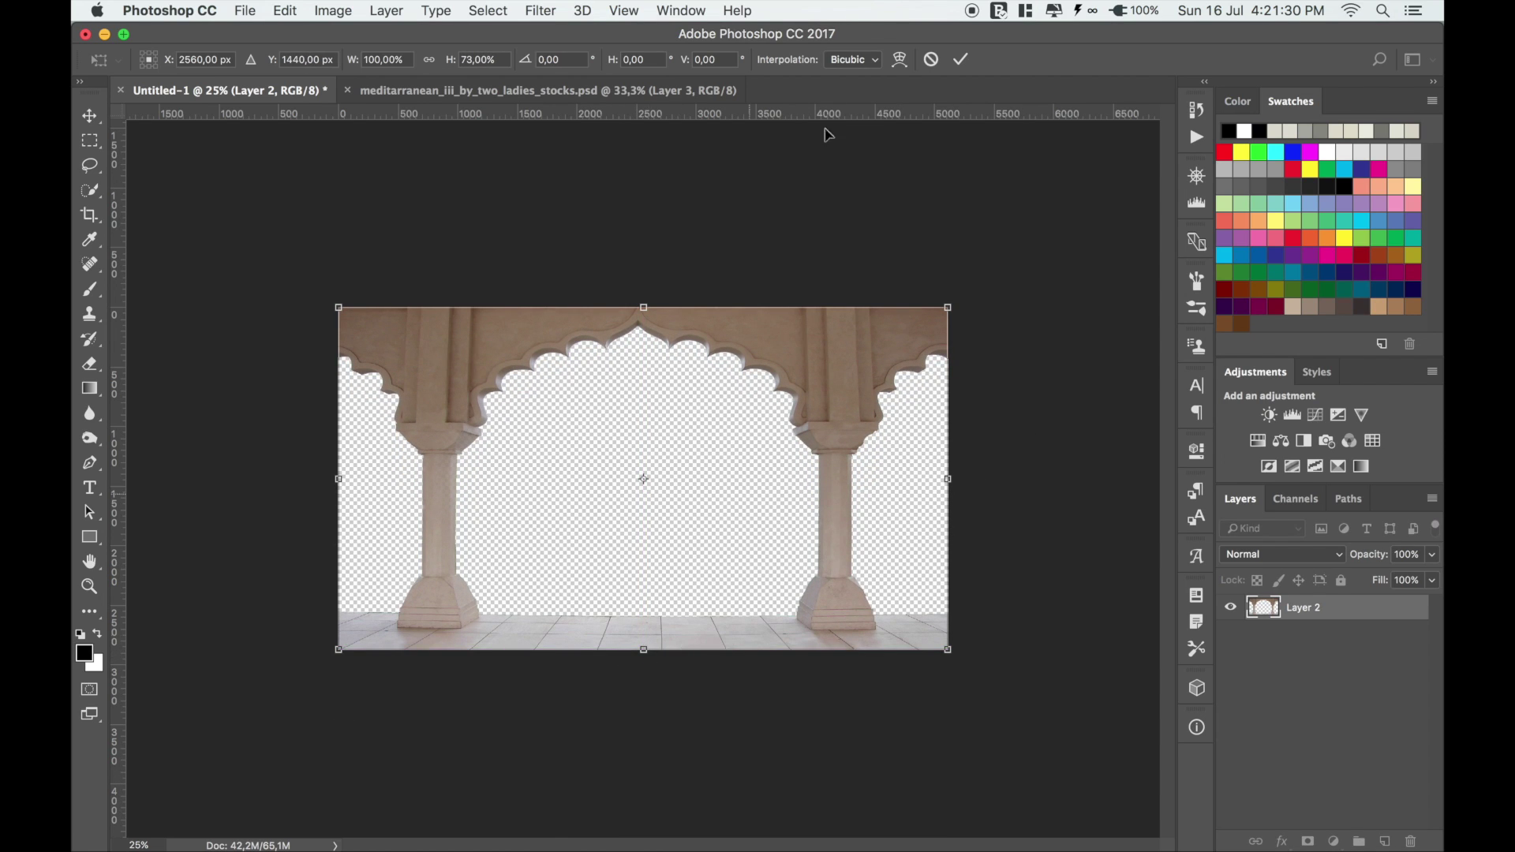
click(962, 59)
key(ctrl+0)
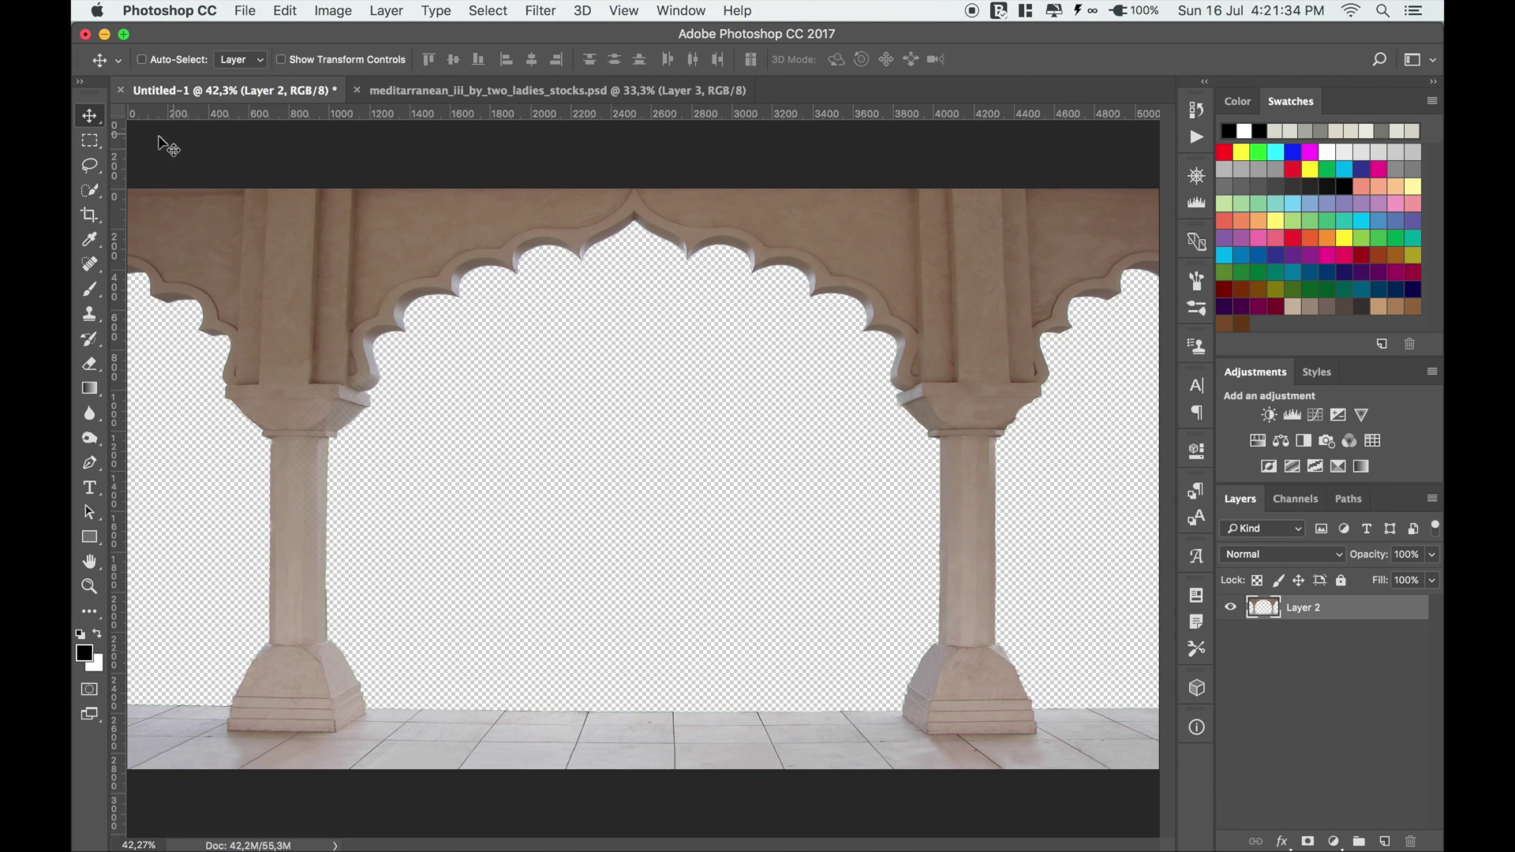
Rename the arch layer to 'balcony'
click(1308, 613)
double_click(1308, 613)
text(balcony)
key(Return)
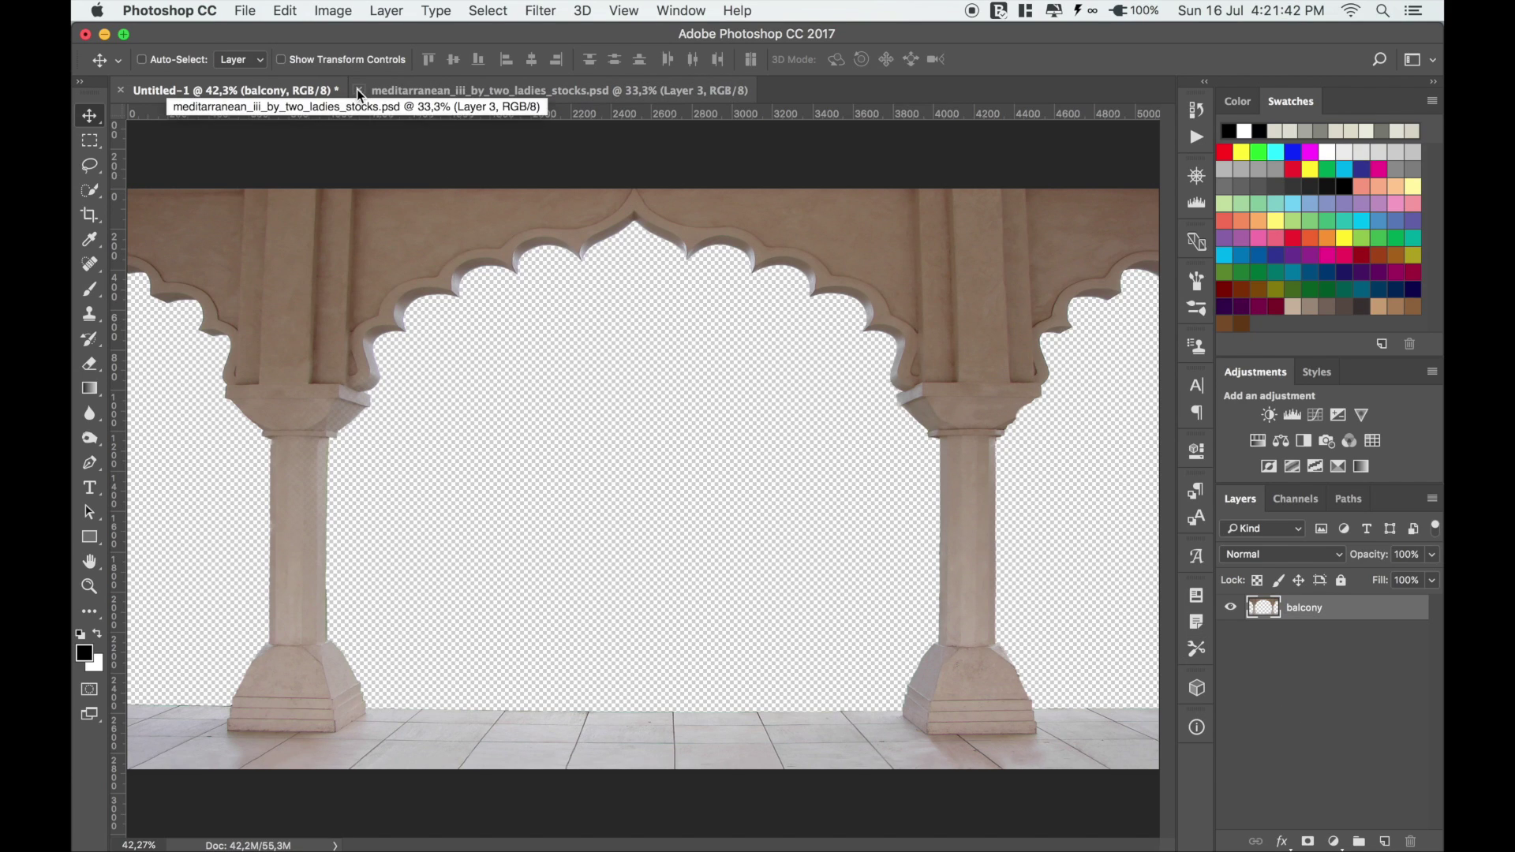
right_click(432, 92)
Open the woman stock PSD, copy her layer into the composite, and name it 'woman'
click(494, 186)
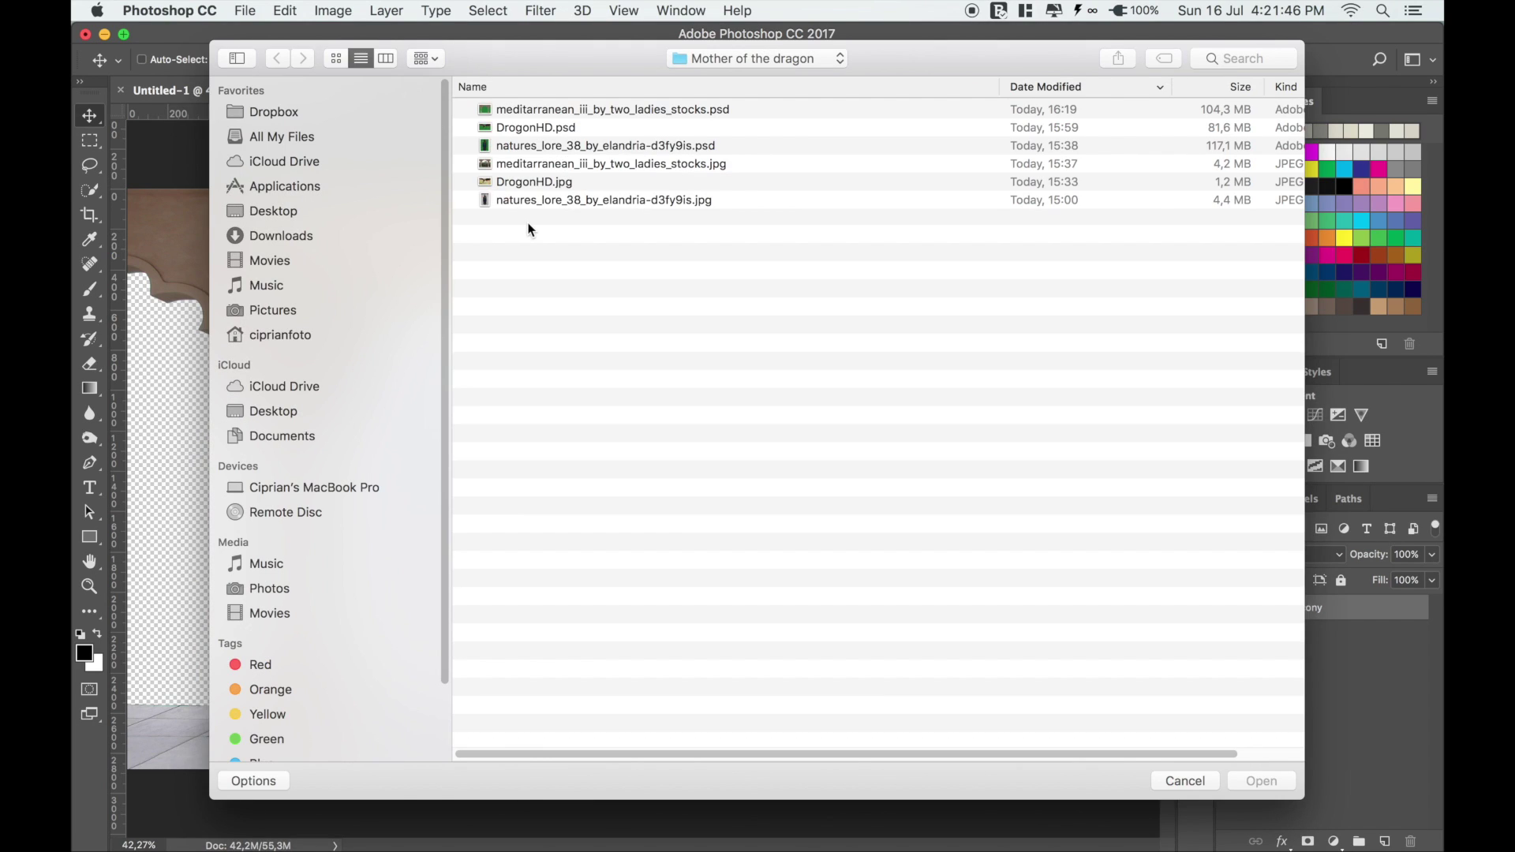
double_click(527, 146)
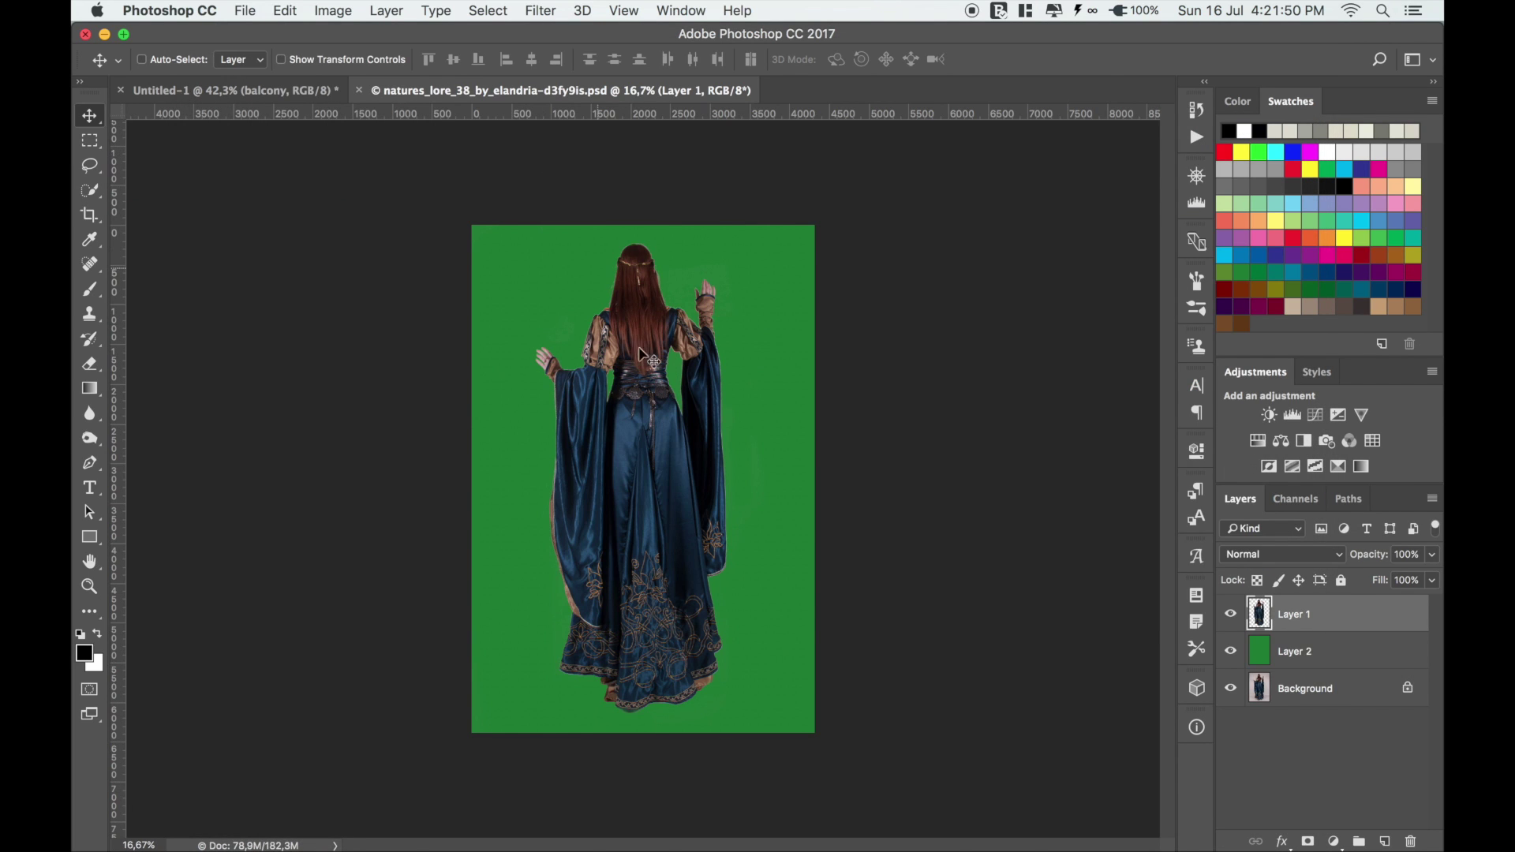
mouse_move(651, 418)
mouse_down()
mouse_move(316, 109)
mouse_move(667, 387)
mouse_up()
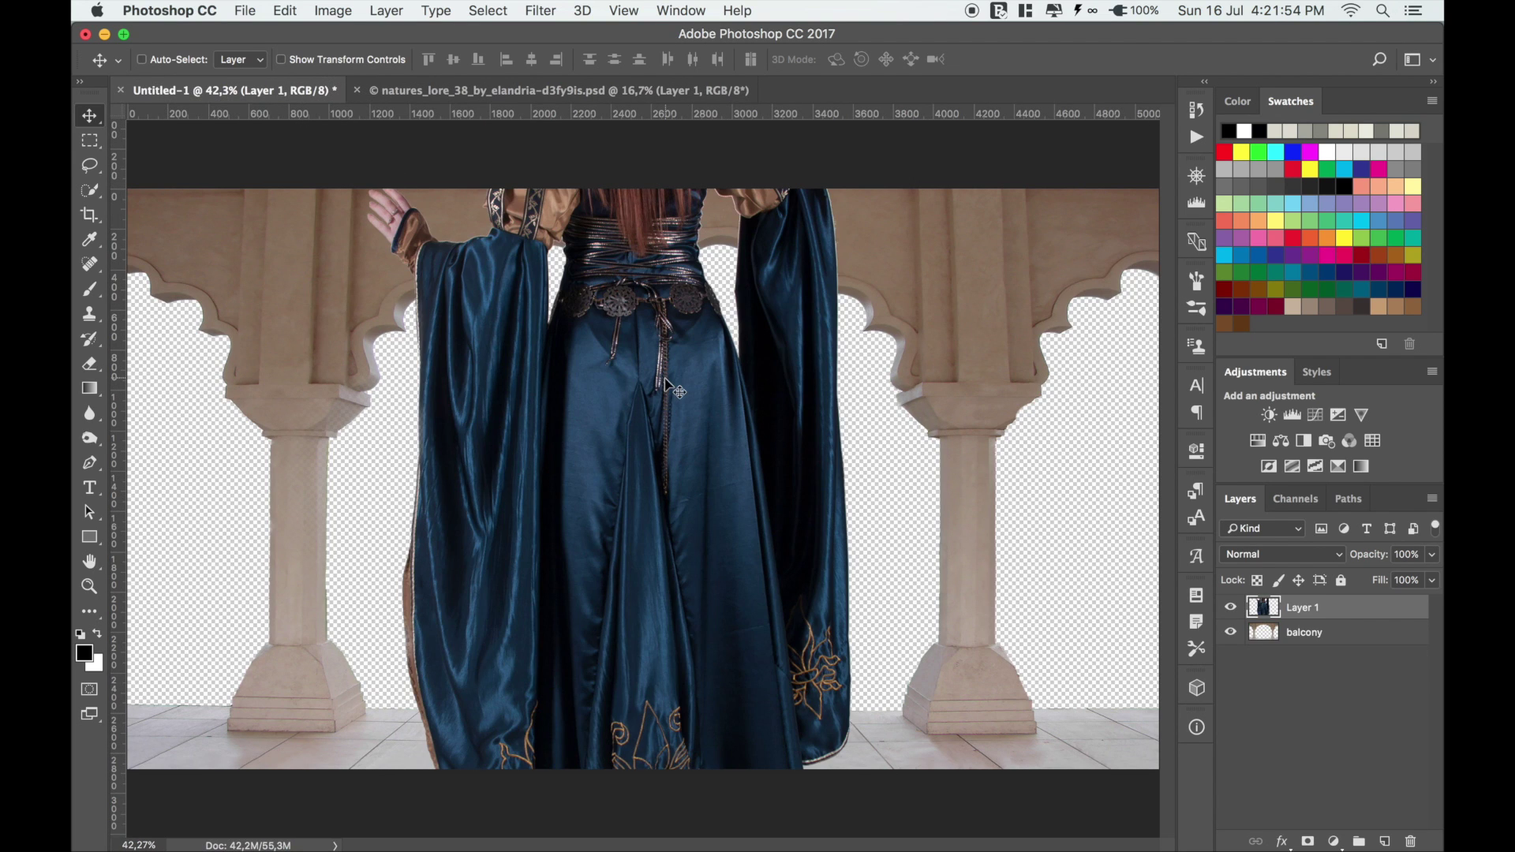
double_click(1303, 608)
text(woman)
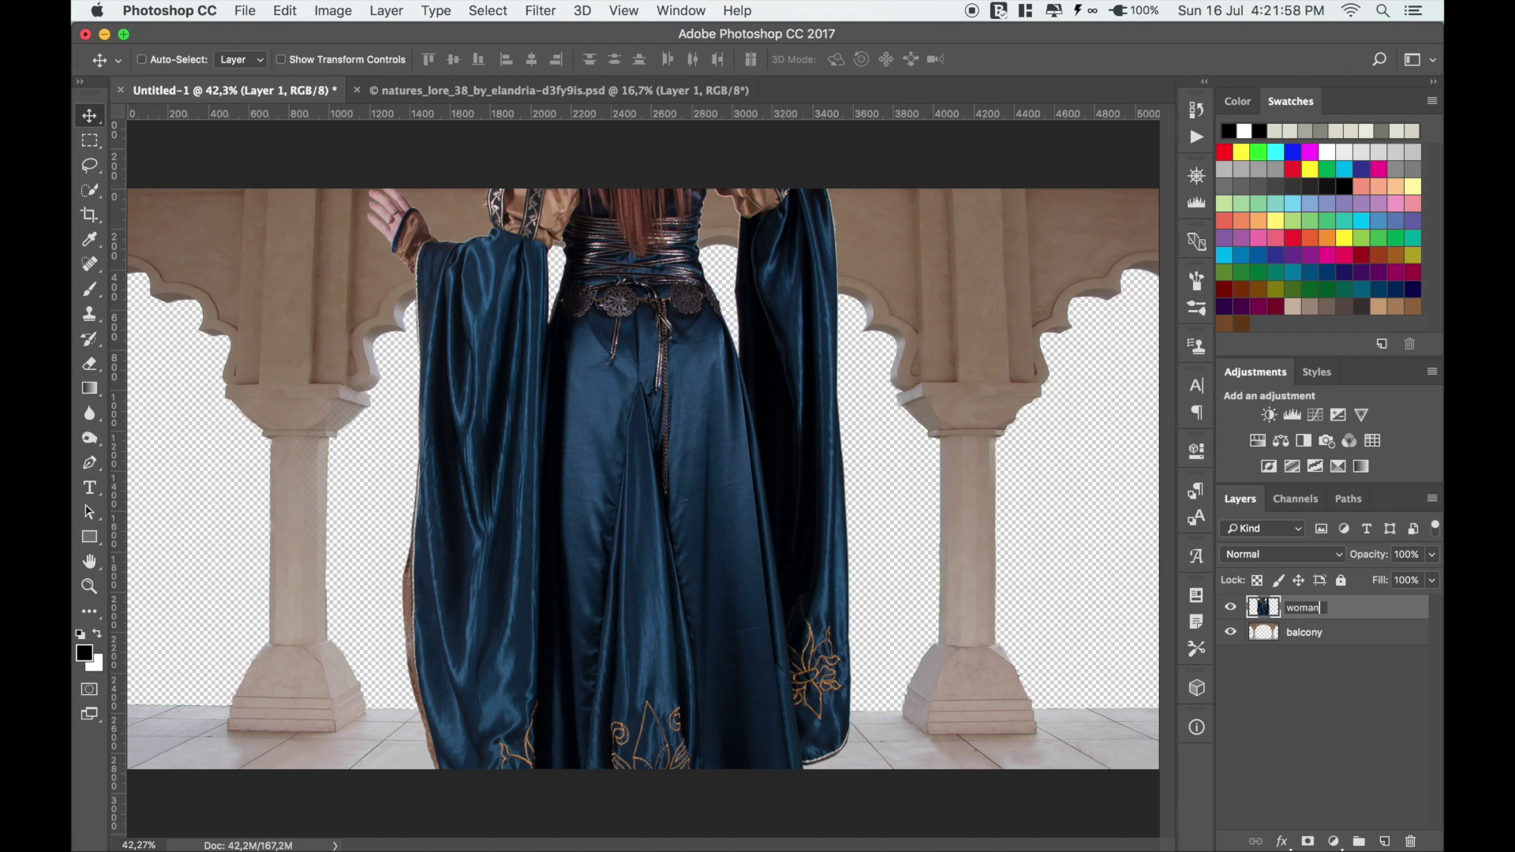
key(Return)
Scale the woman to about a quarter size and place her on the balcony floor
key(super+minus)
key(super+minus)
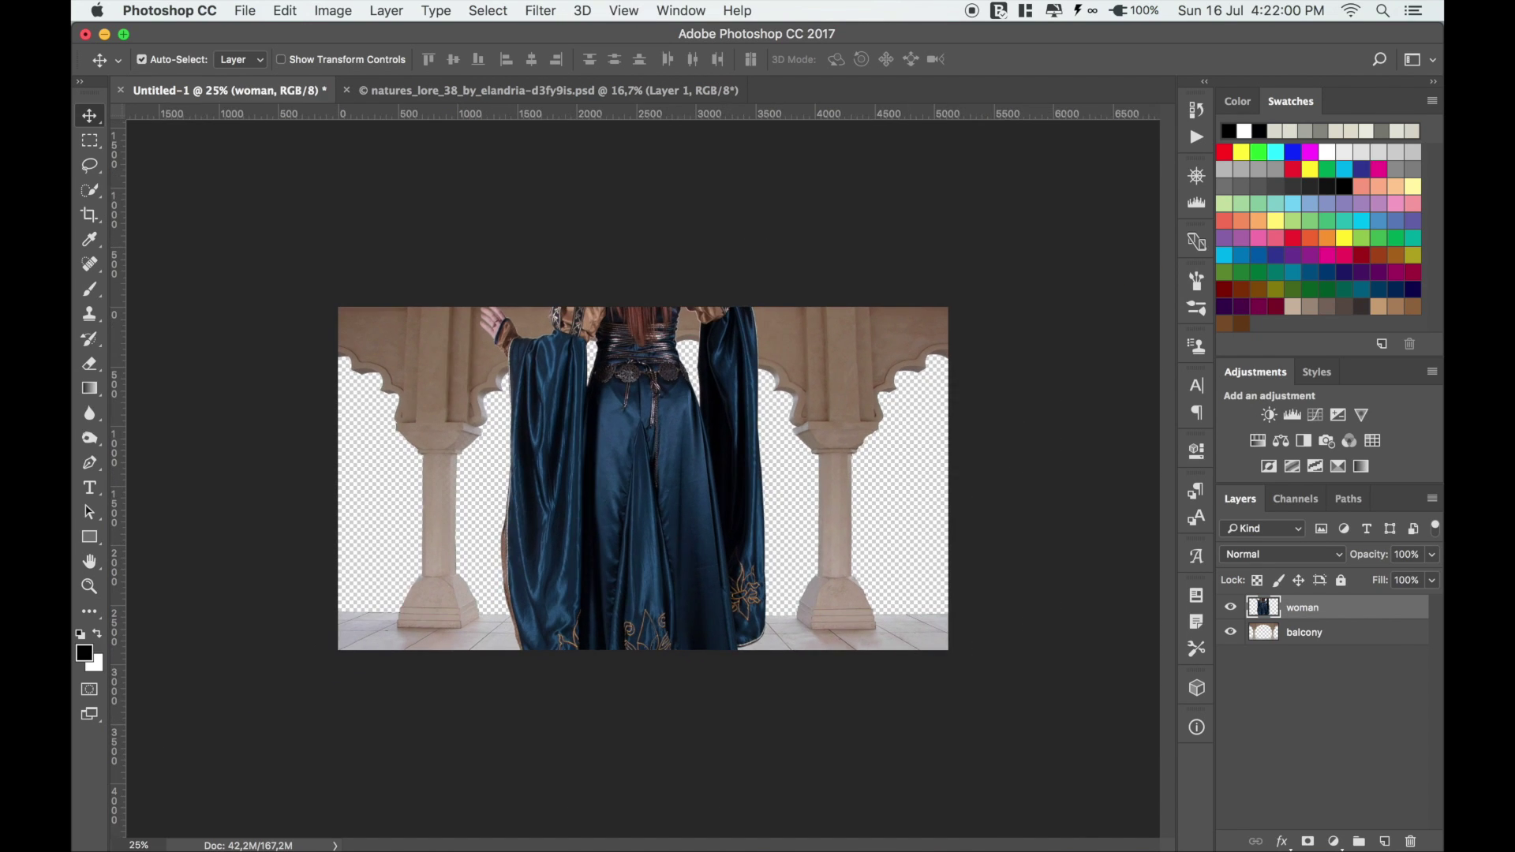
key(super+t)
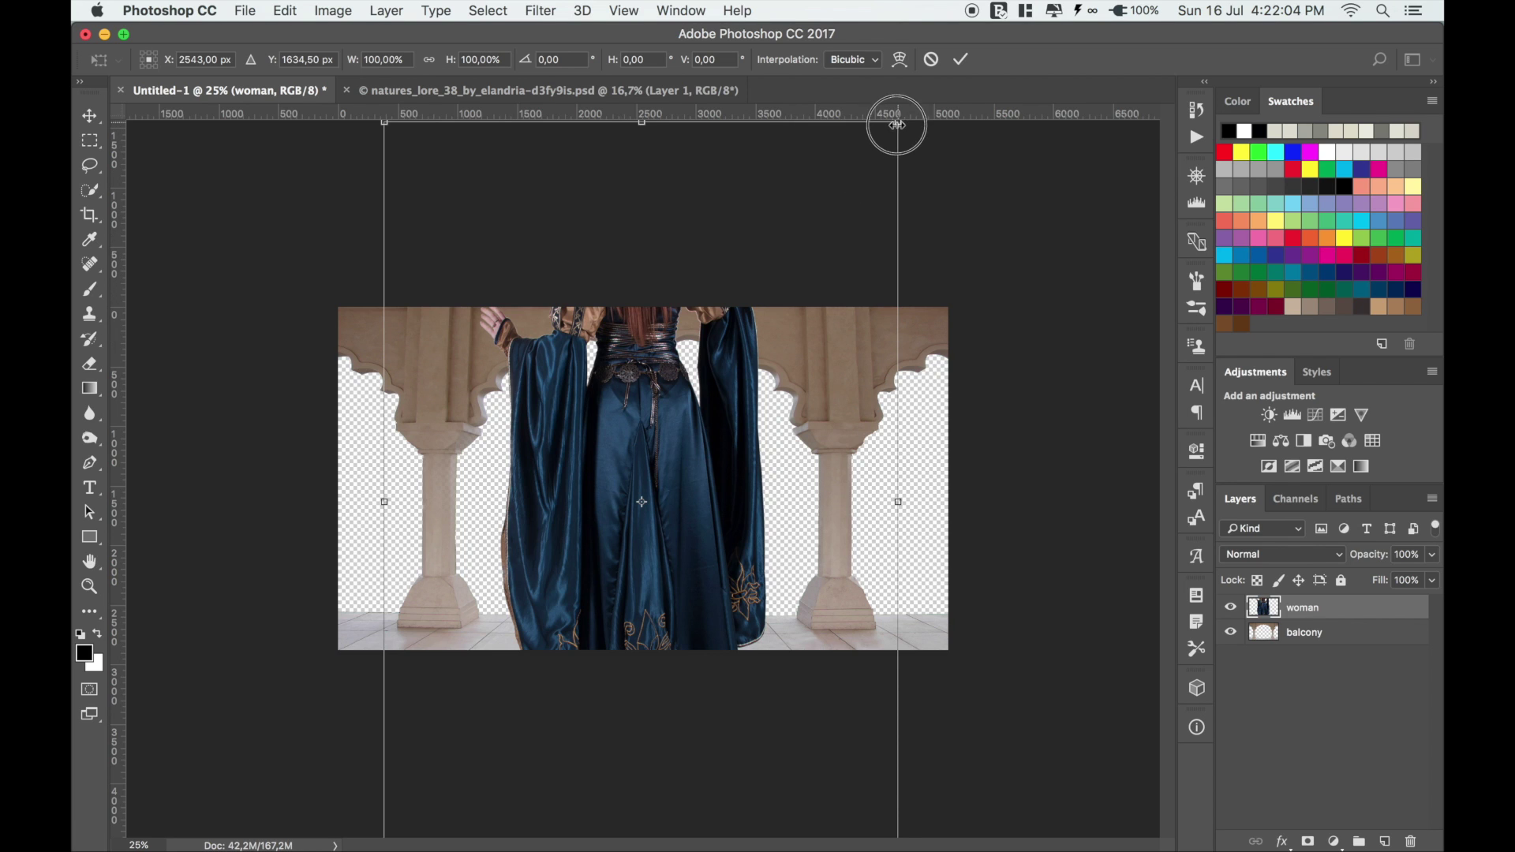
drag(897, 122, 762, 386)
key(super+0)
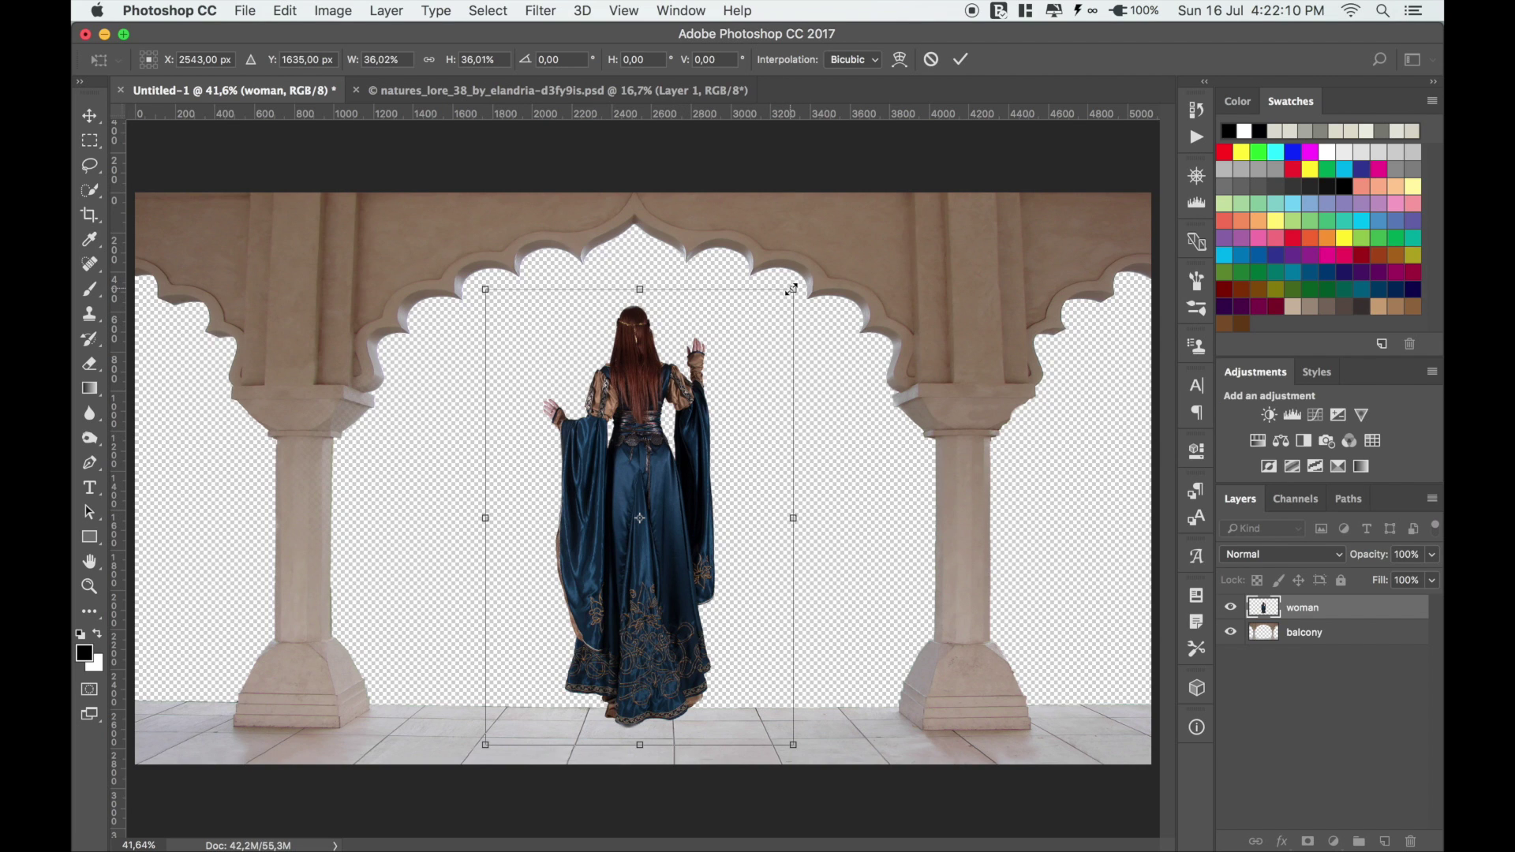
drag(792, 291, 743, 363)
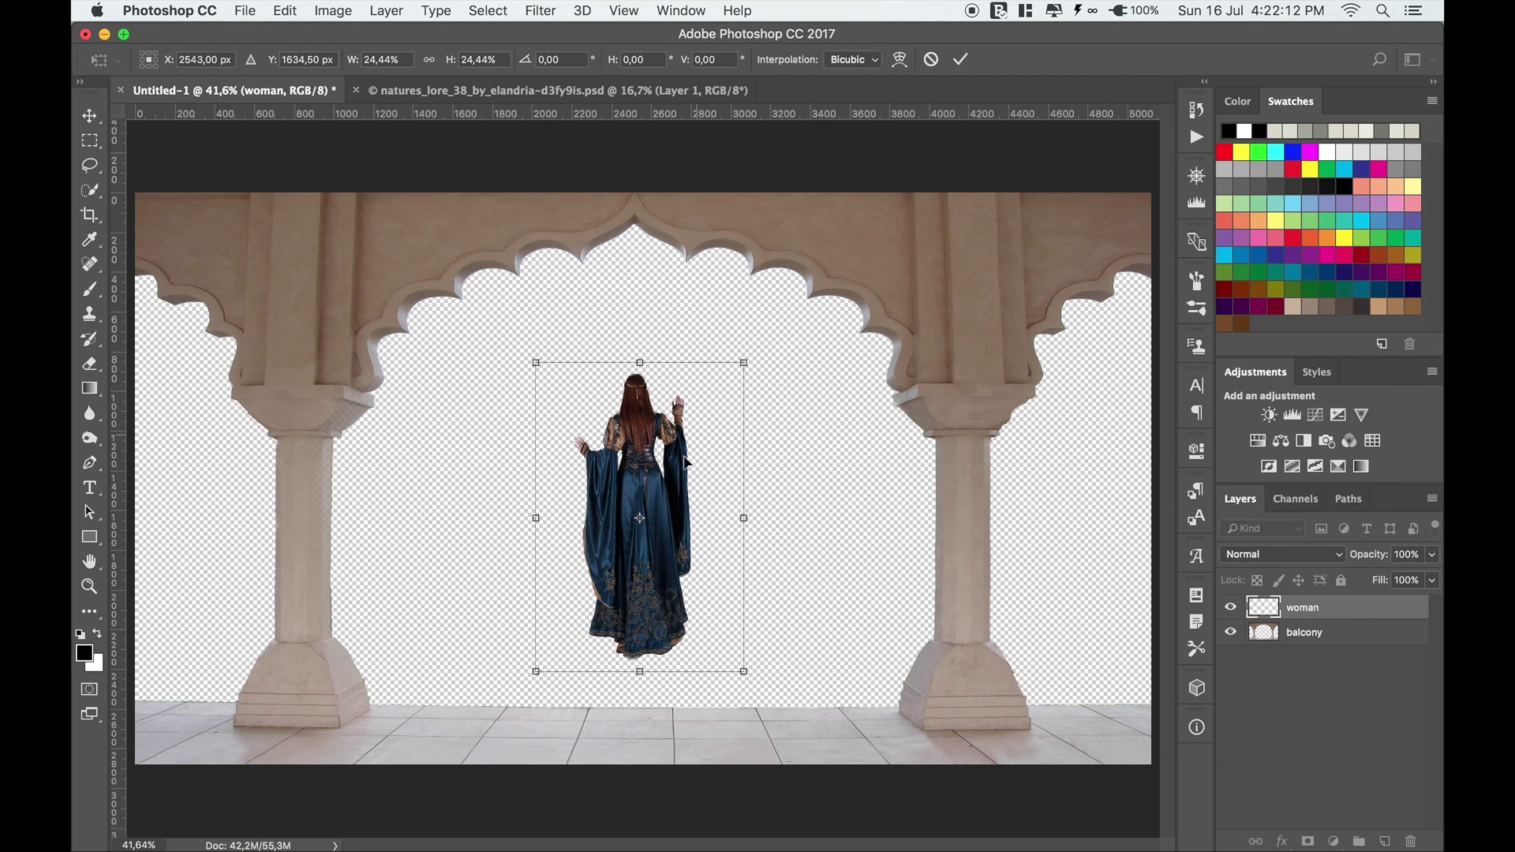
drag(657, 470, 640, 603)
key(Return)
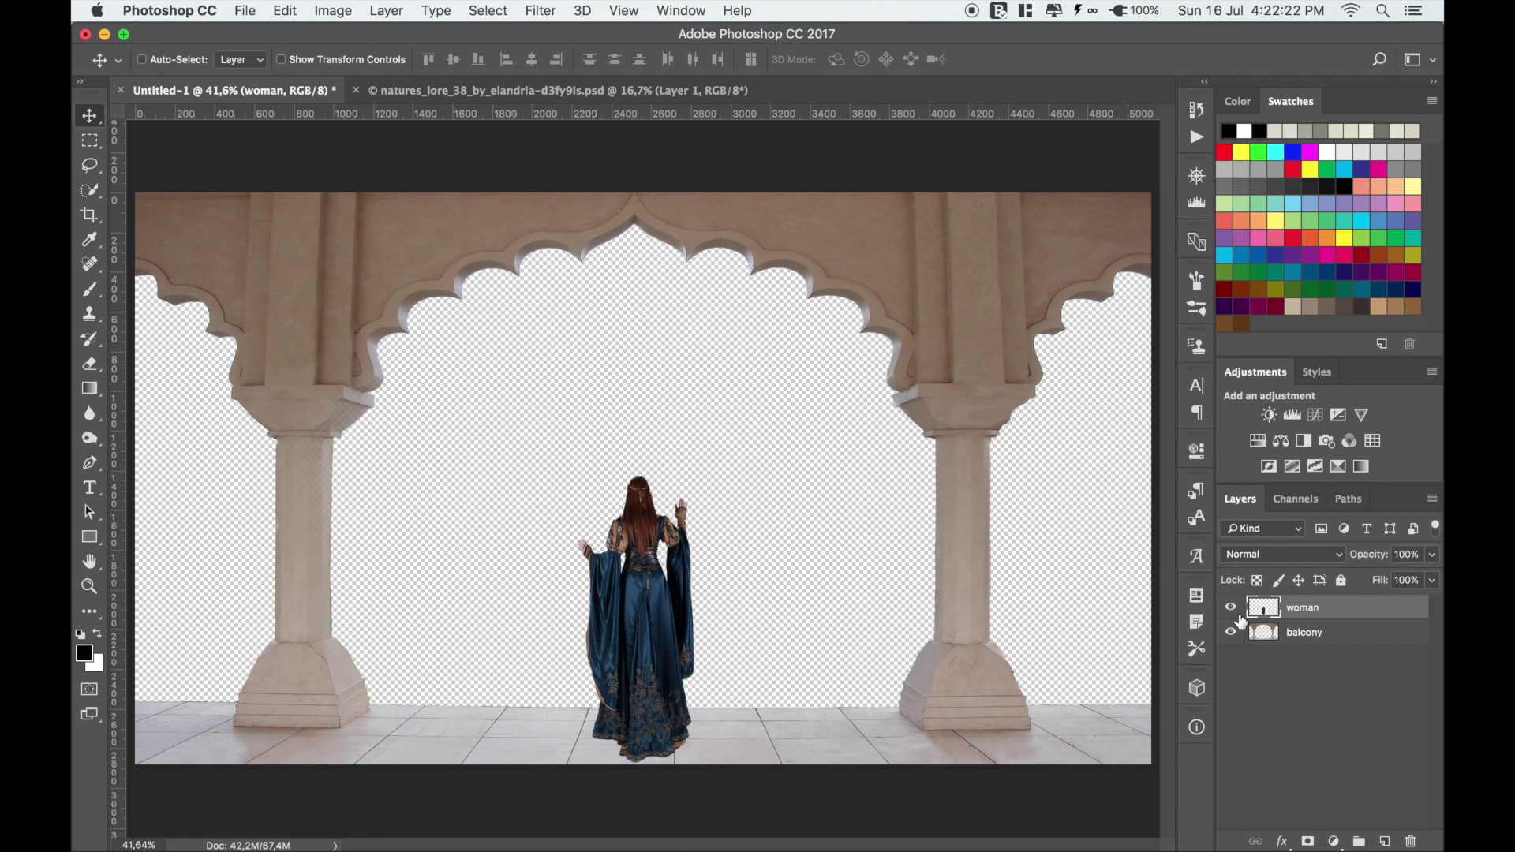
Add a new layer named 'background' beneath the balcony layer
click(1263, 635)
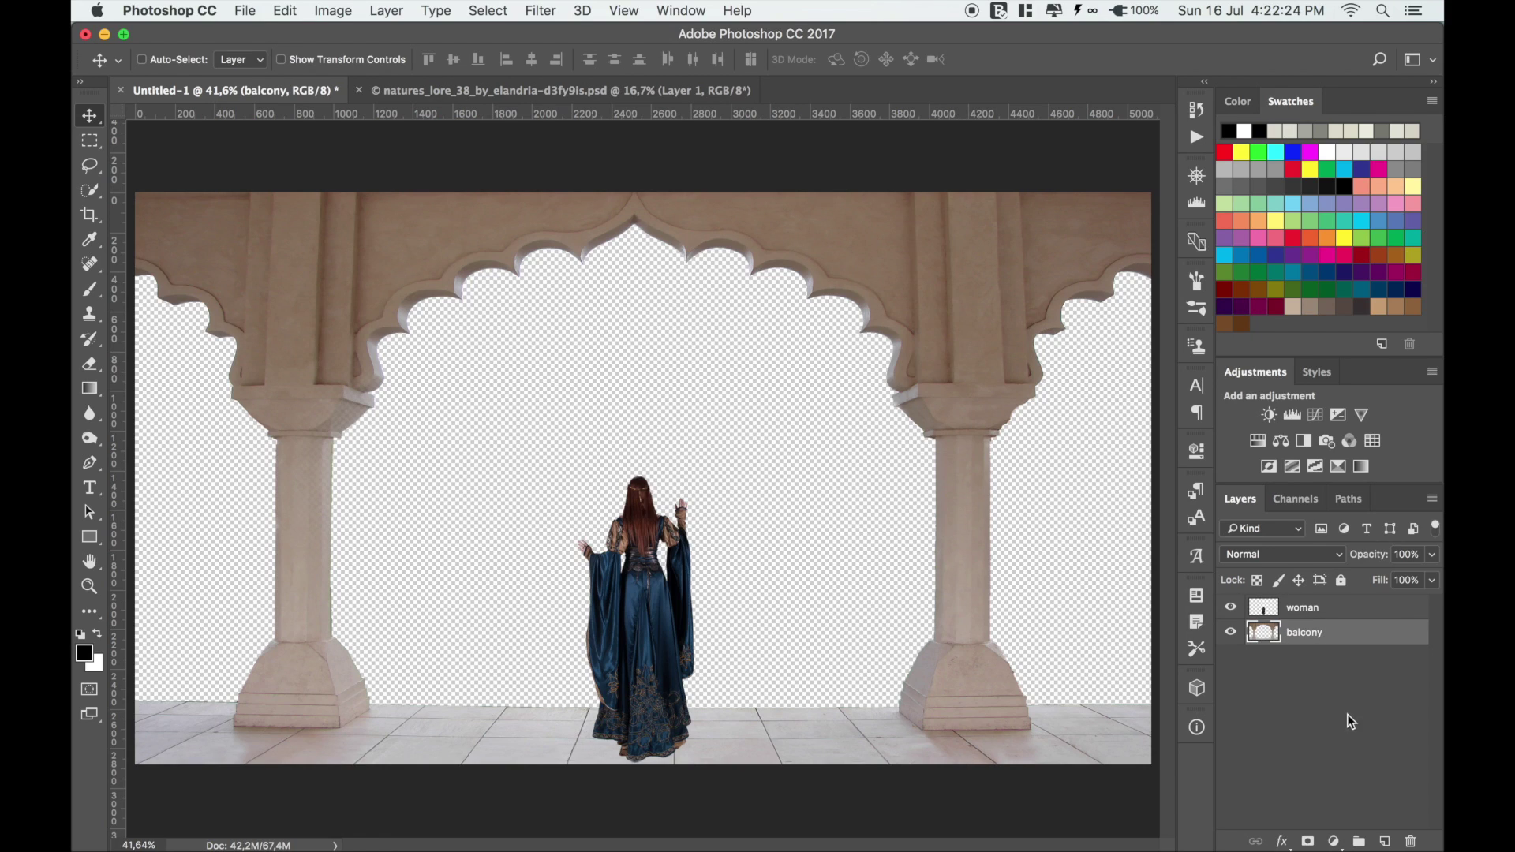
click(1385, 841)
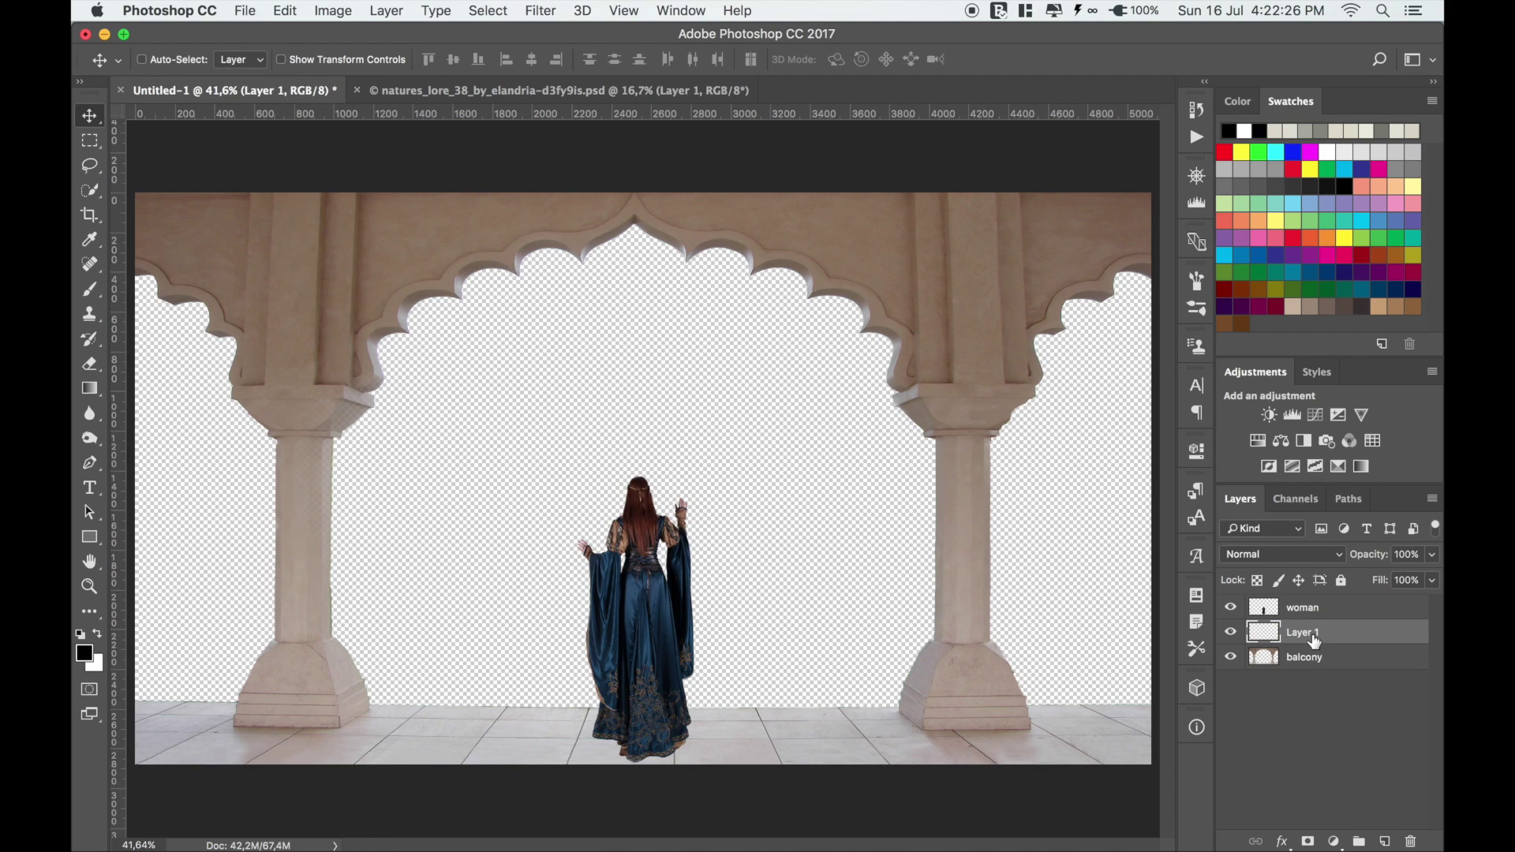
drag(1311, 638, 1306, 688)
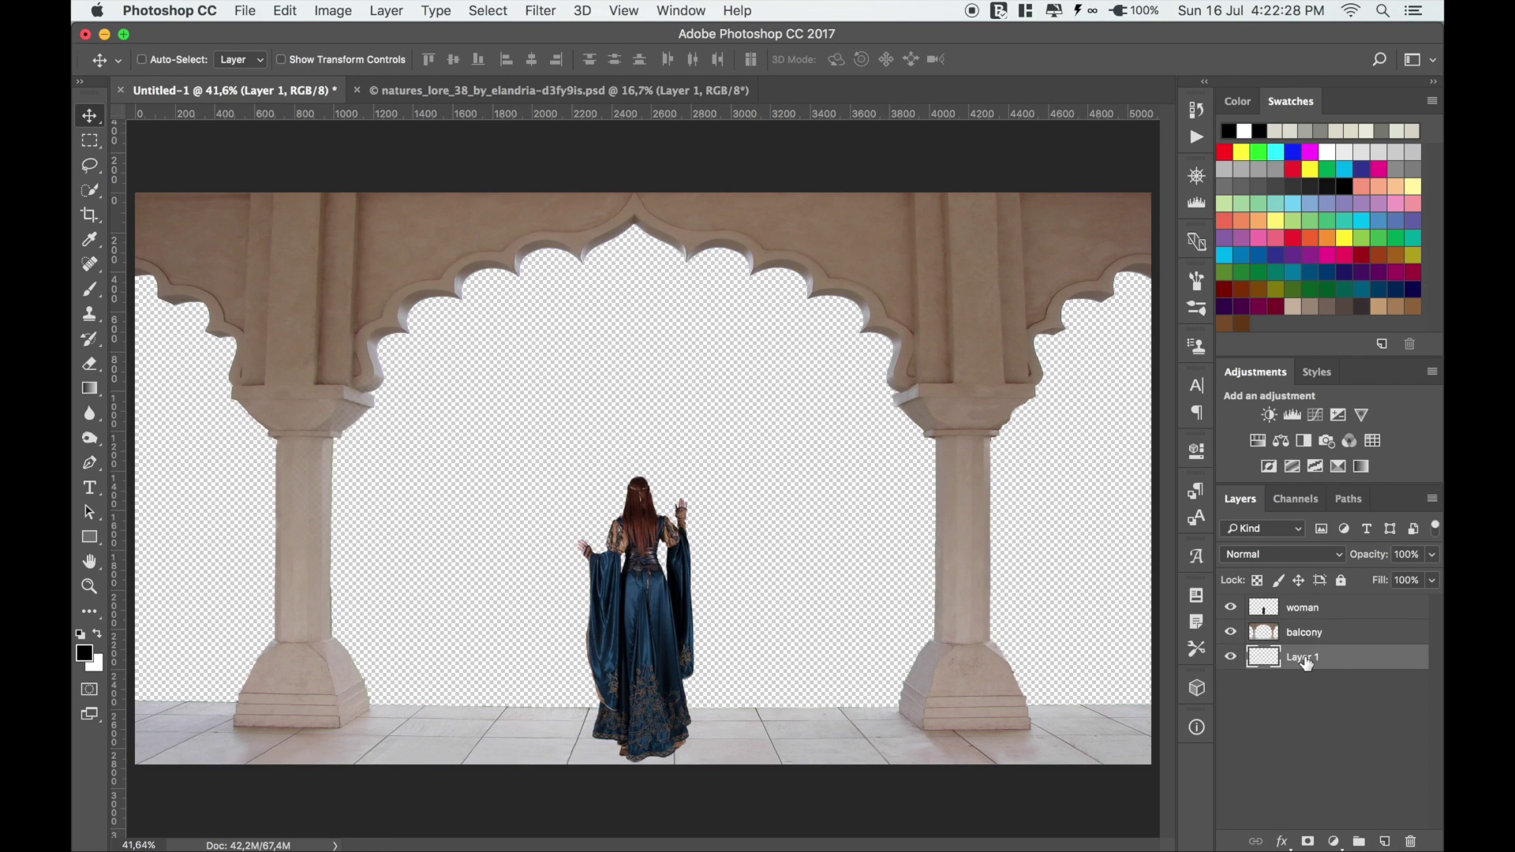
double_click(1304, 658)
text(background)
key(Return)
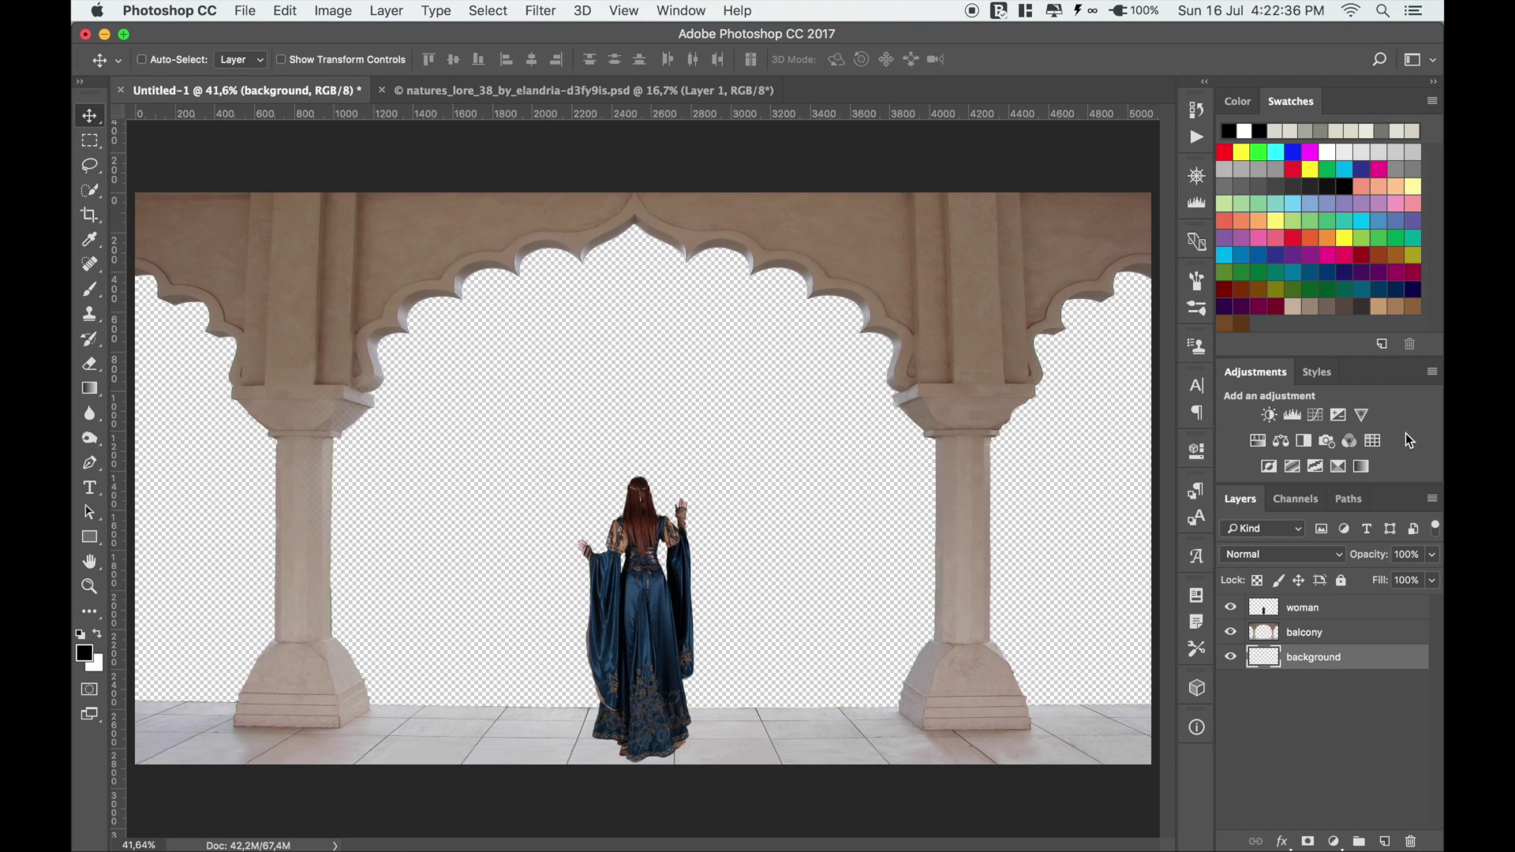
Fill the background layer with light beige-grey using the Paint Bucket
click(1290, 131)
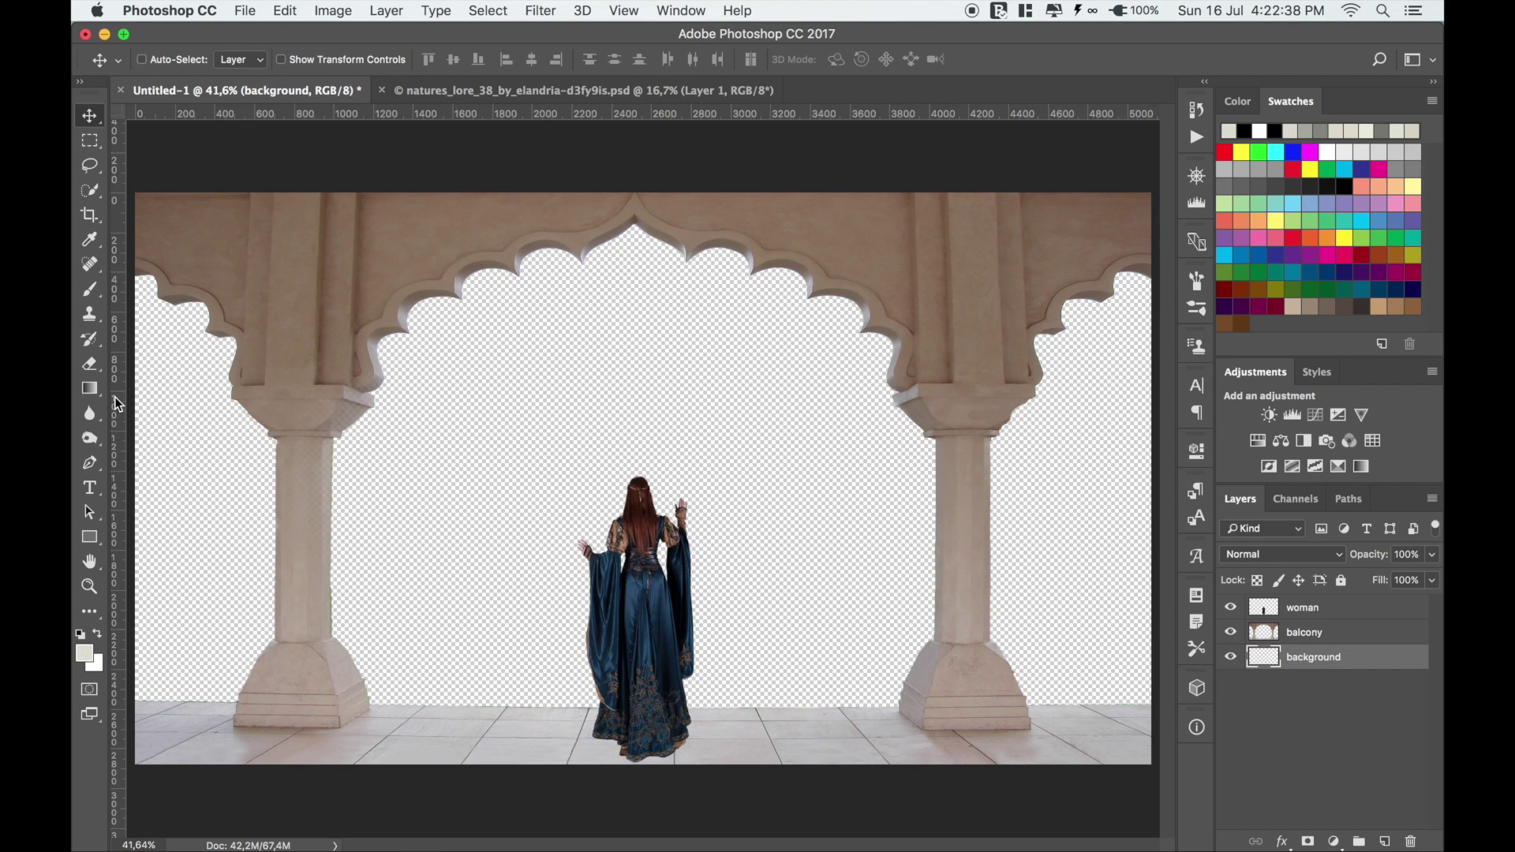
click(90, 388)
click(161, 403)
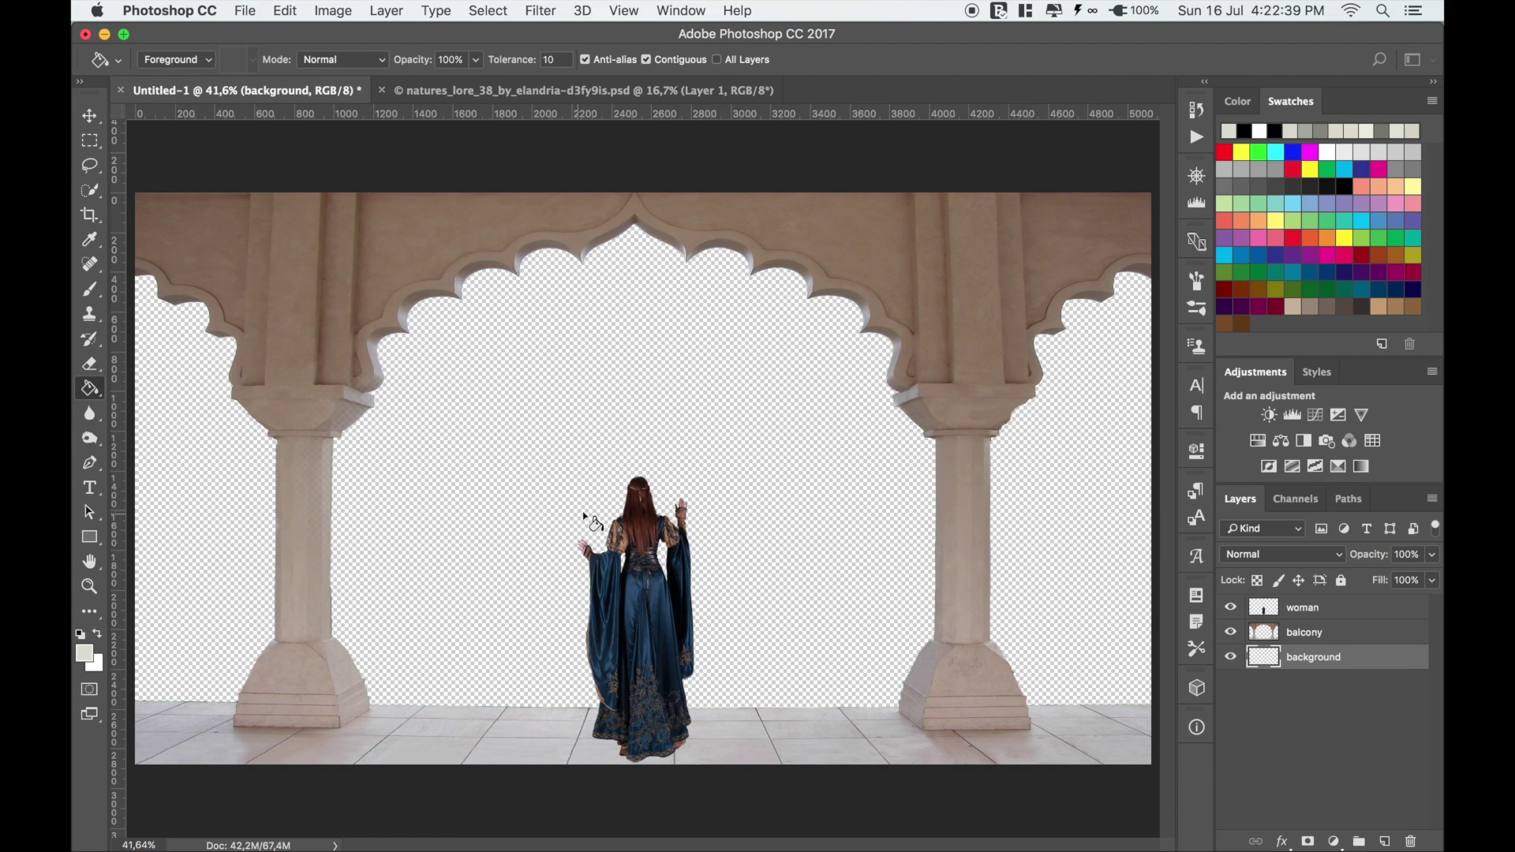
click(534, 454)
key(v)
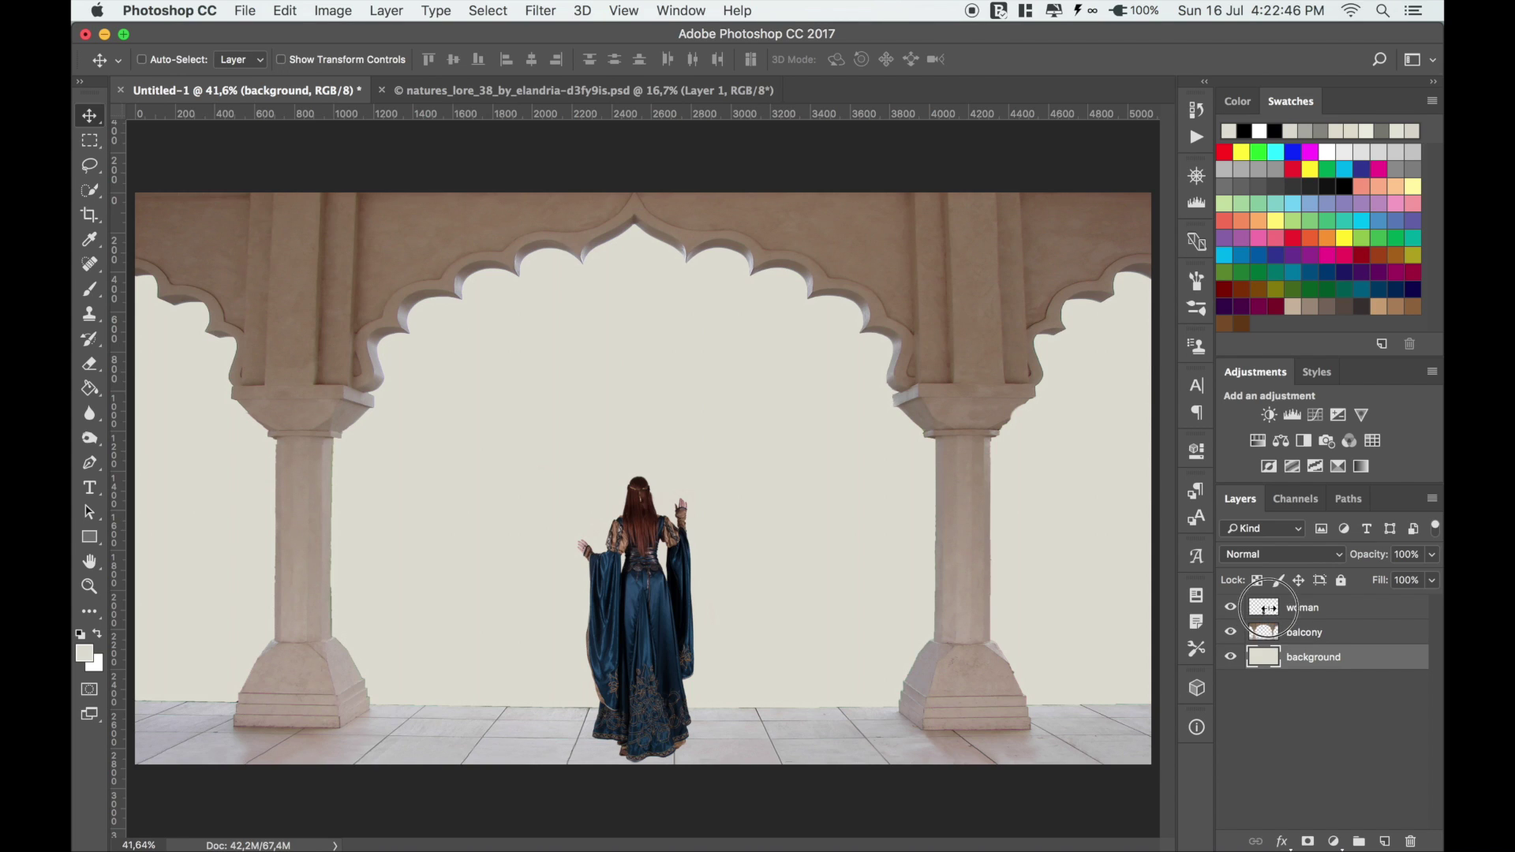
click(1265, 609)
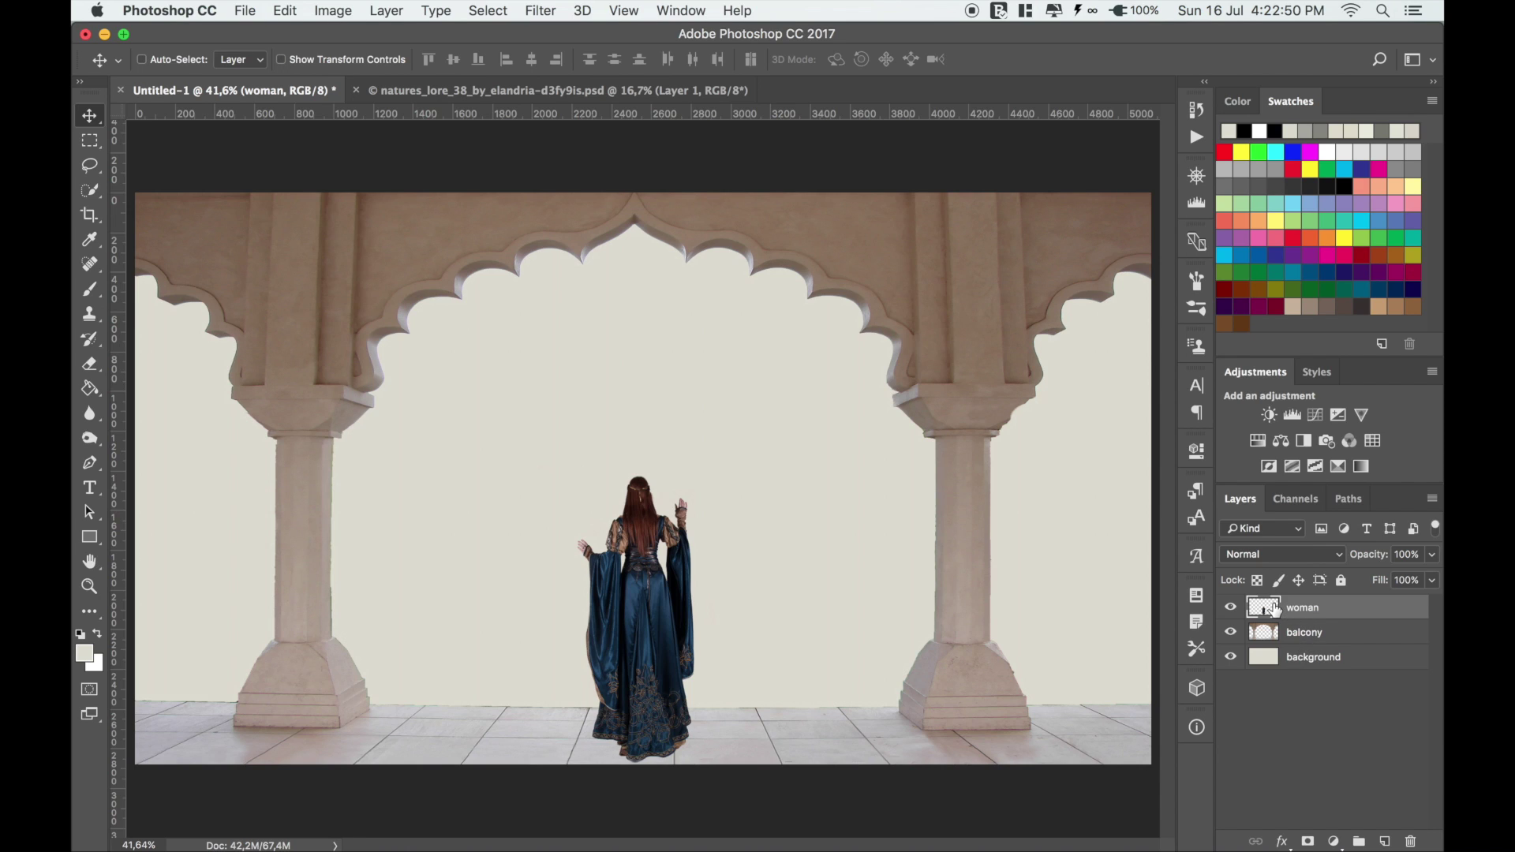
Clip a Hue/Saturation adjustment (Saturation about -22) to the woman, then add a blank layer above
click(1281, 440)
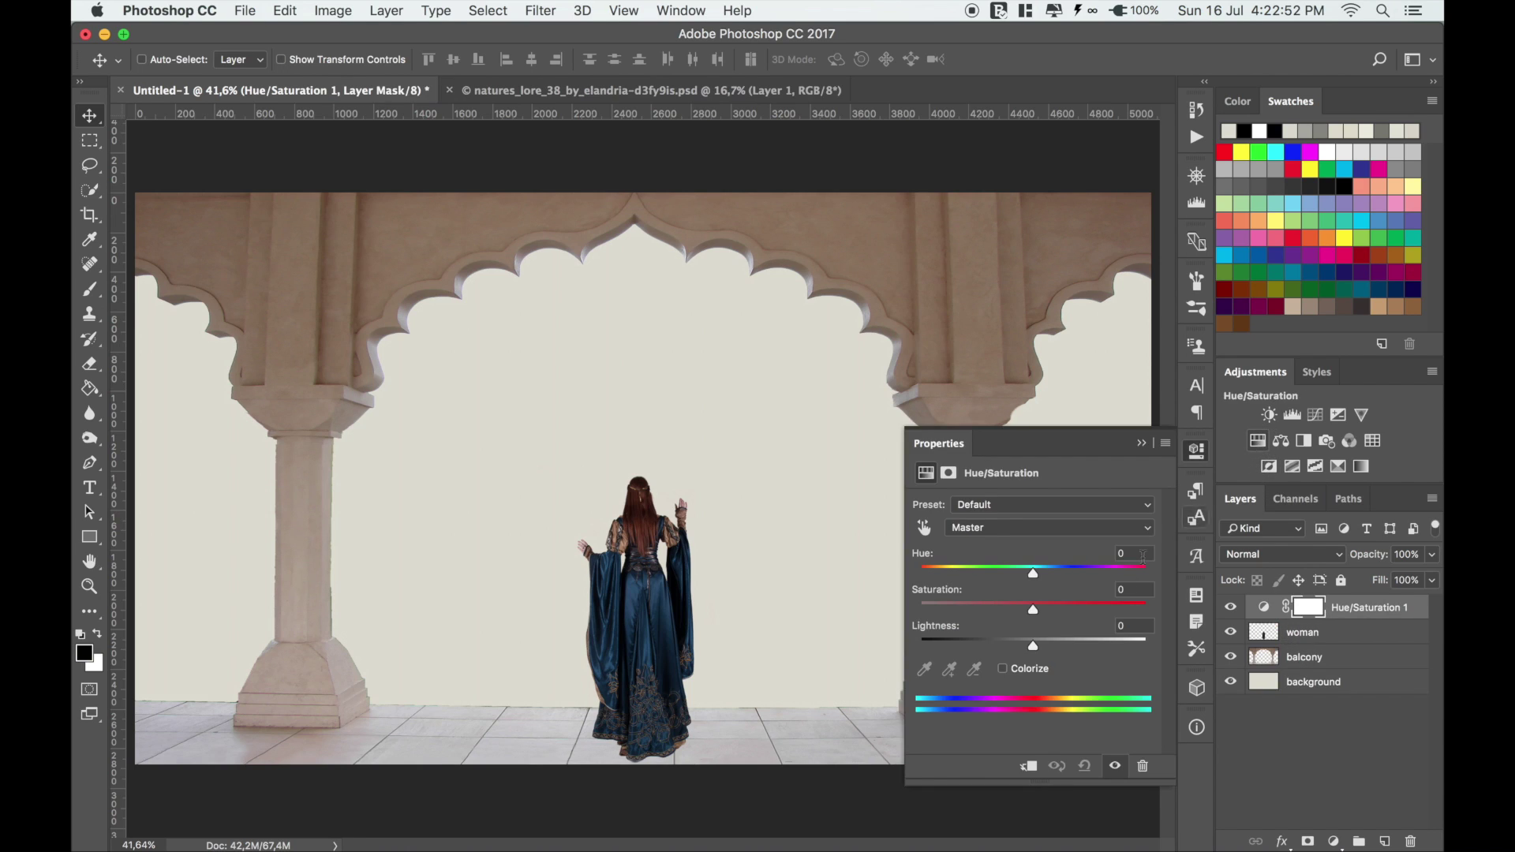
click(1027, 766)
mouse_move(1033, 610)
mouse_down()
mouse_move(1010, 611)
mouse_move(1028, 646)
mouse_up()
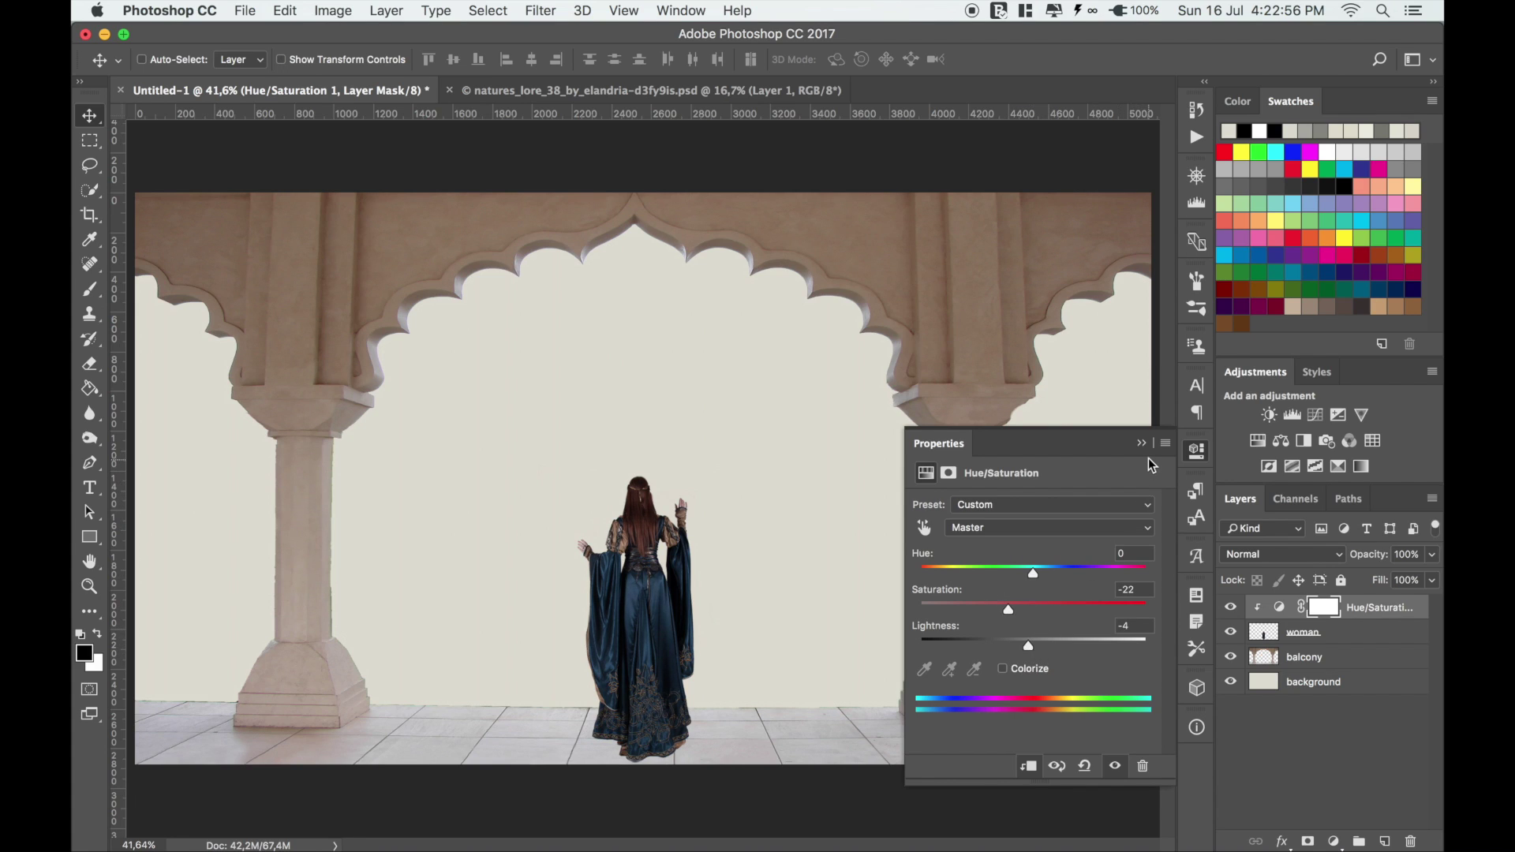
drag(1008, 610, 999, 610)
click(1141, 444)
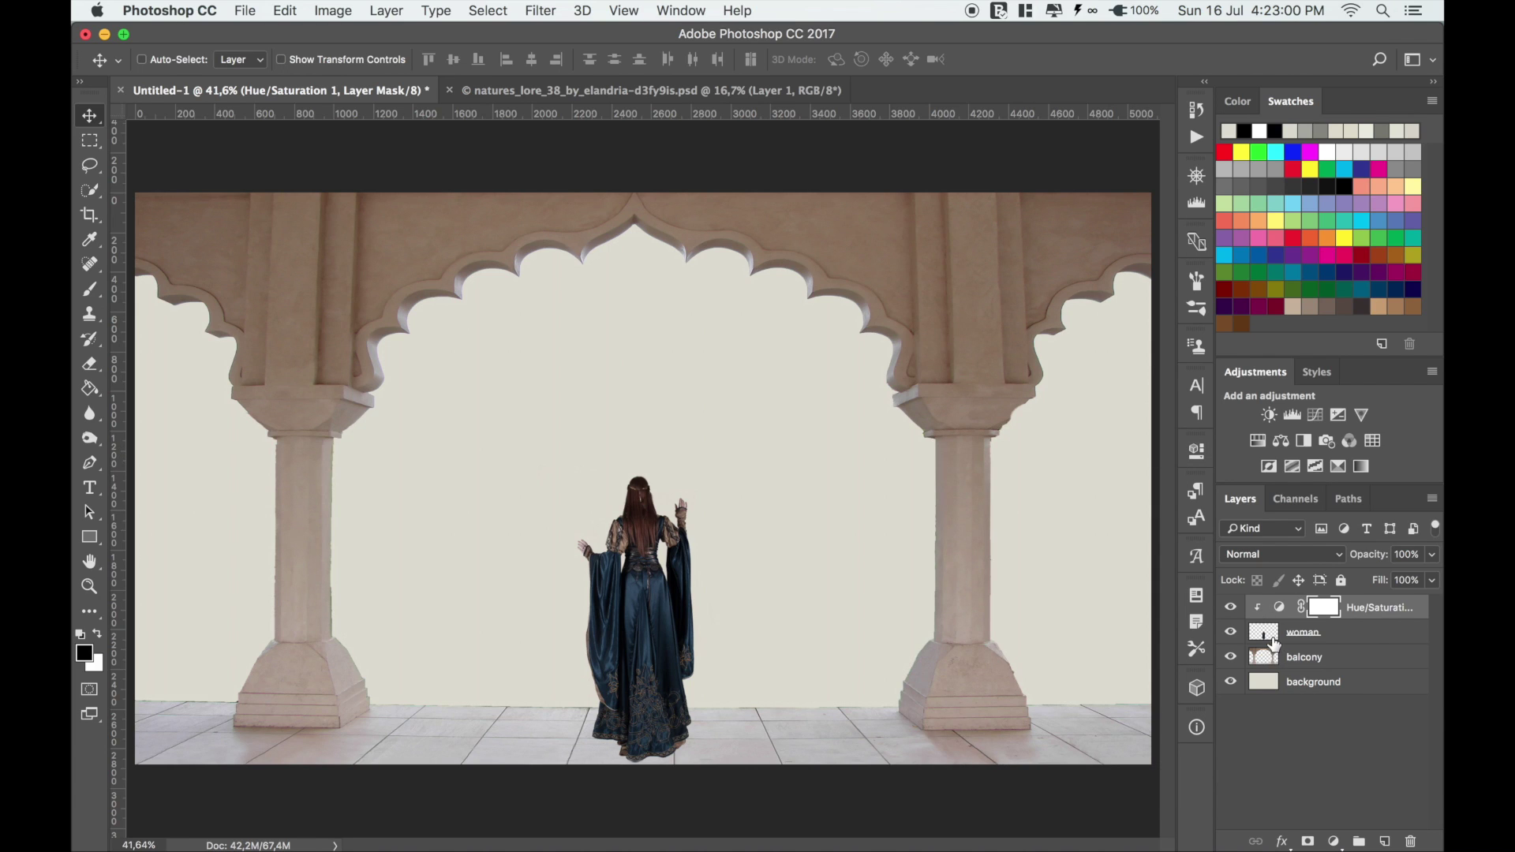
click(1274, 641)
click(1385, 841)
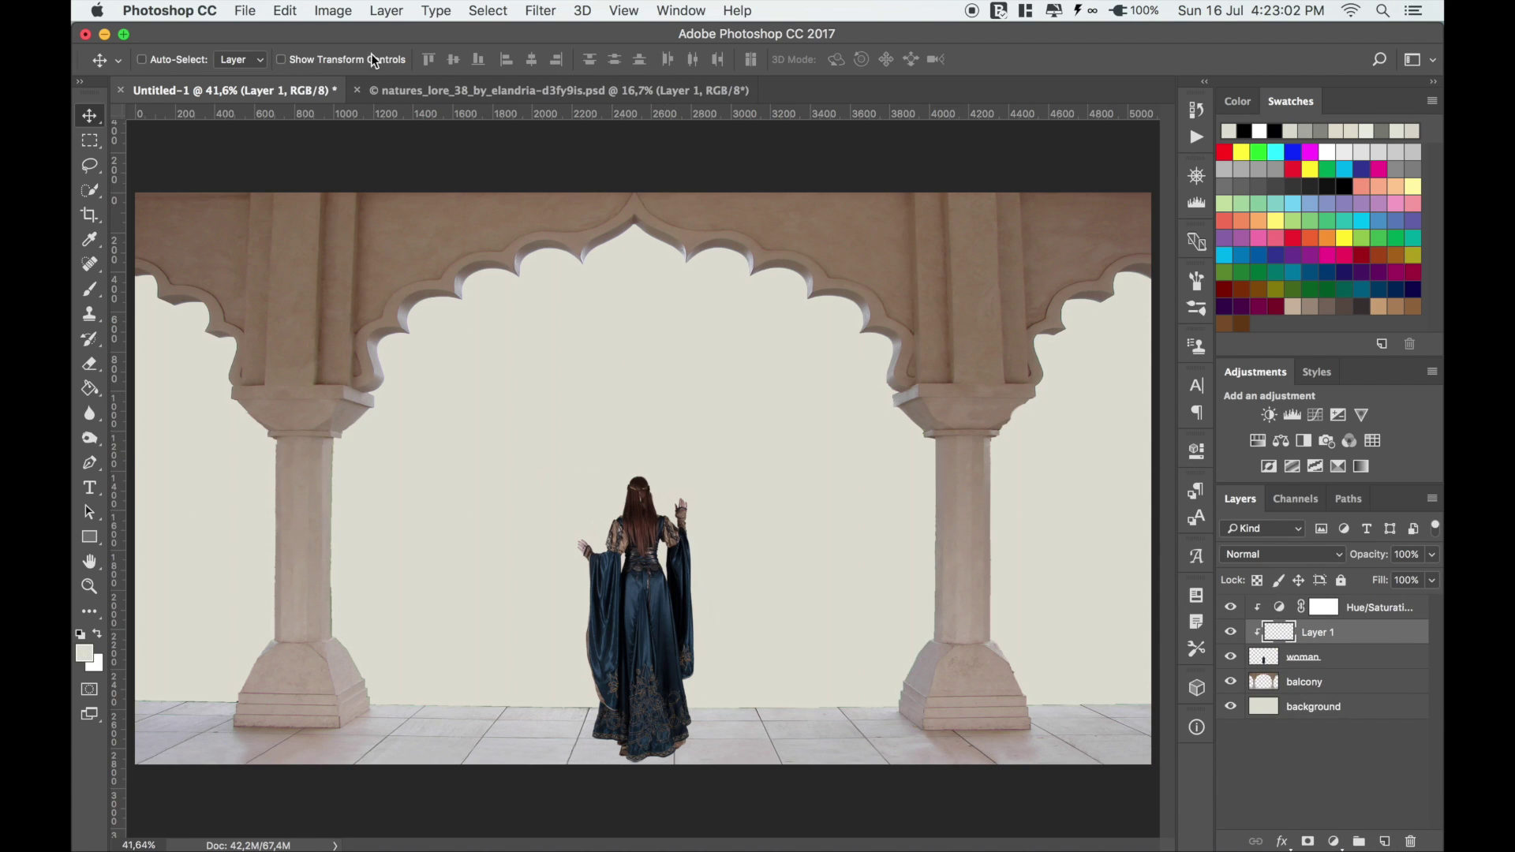
Fill the new layer with 50% Gray and set its blend mode to Overlay
click(285, 11)
click(325, 315)
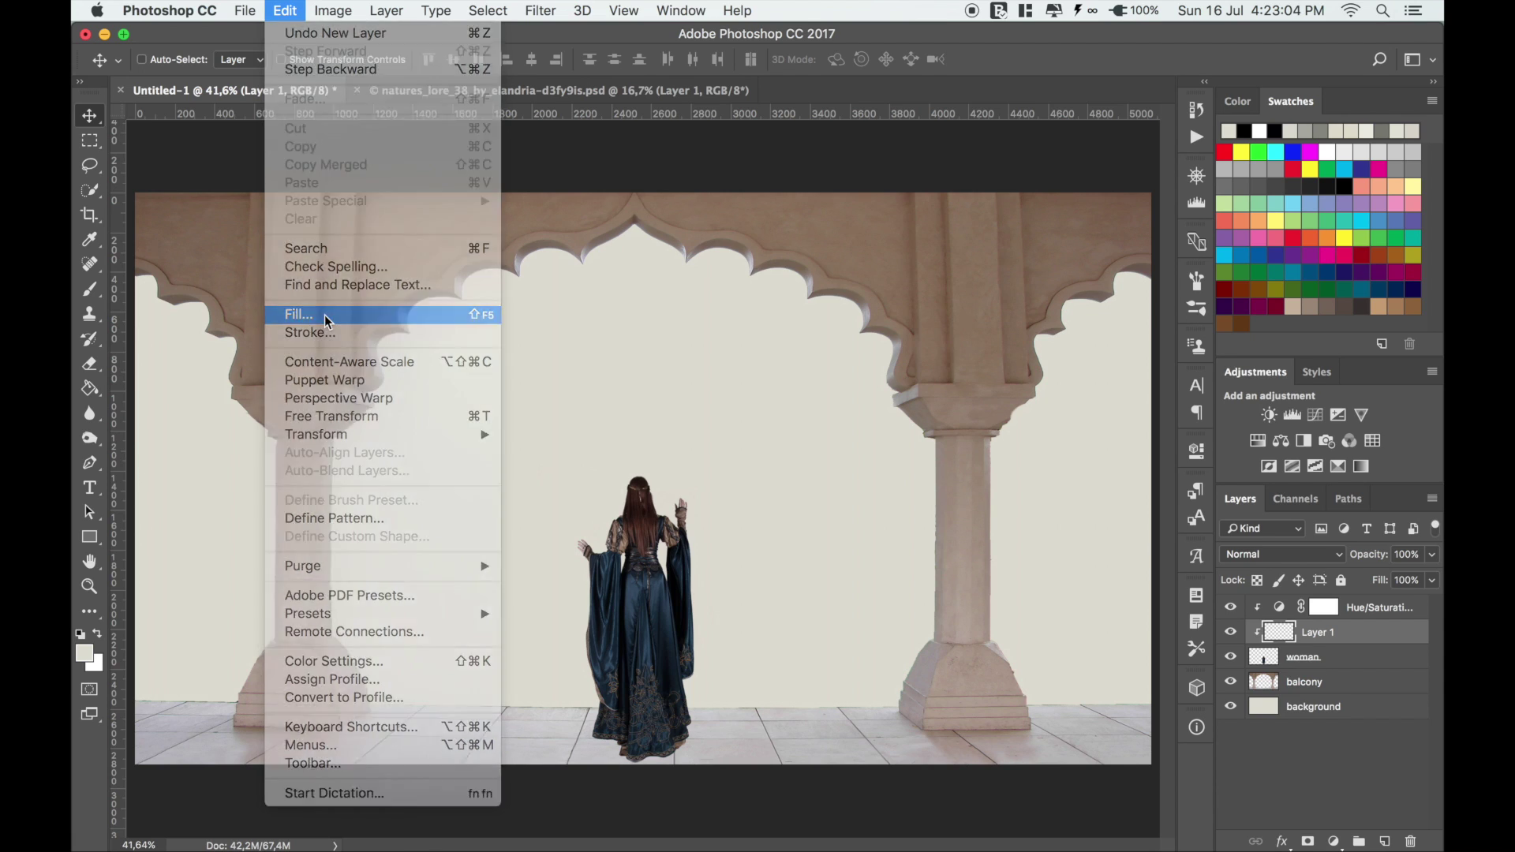
click(889, 331)
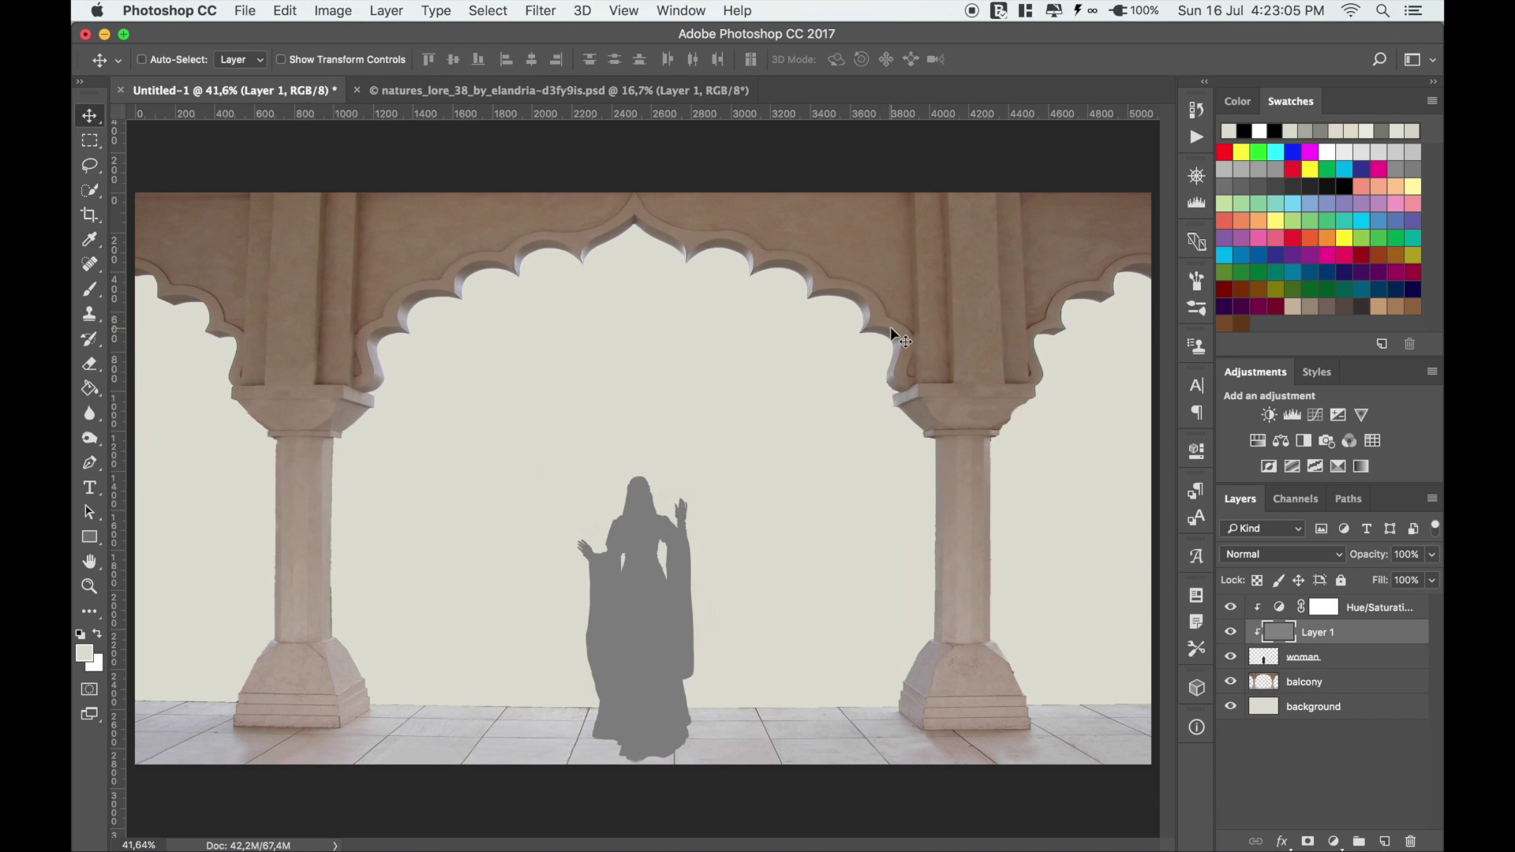
click(1240, 553)
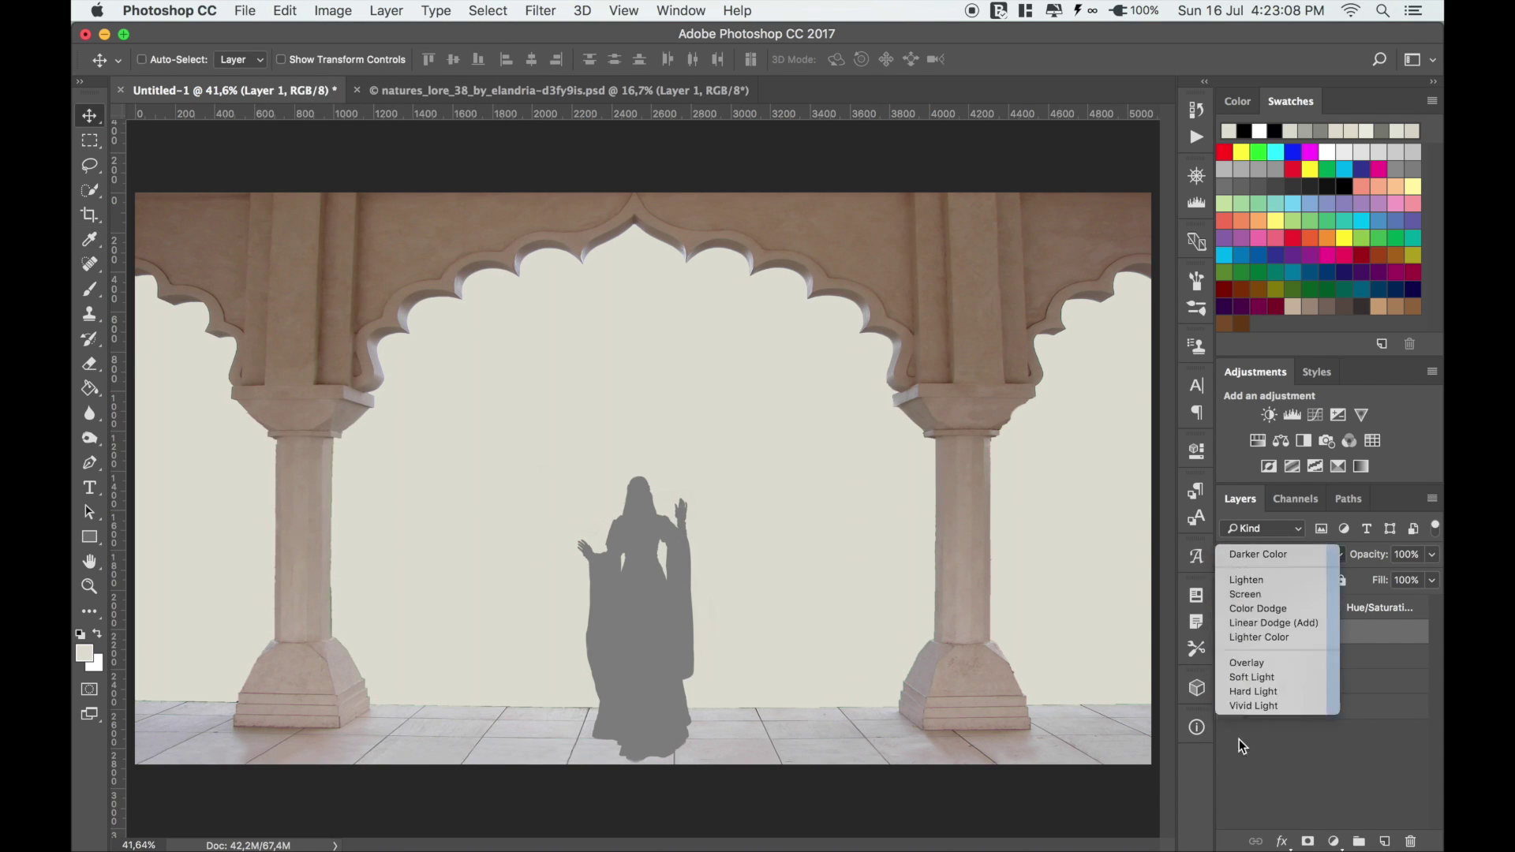
click(1239, 741)
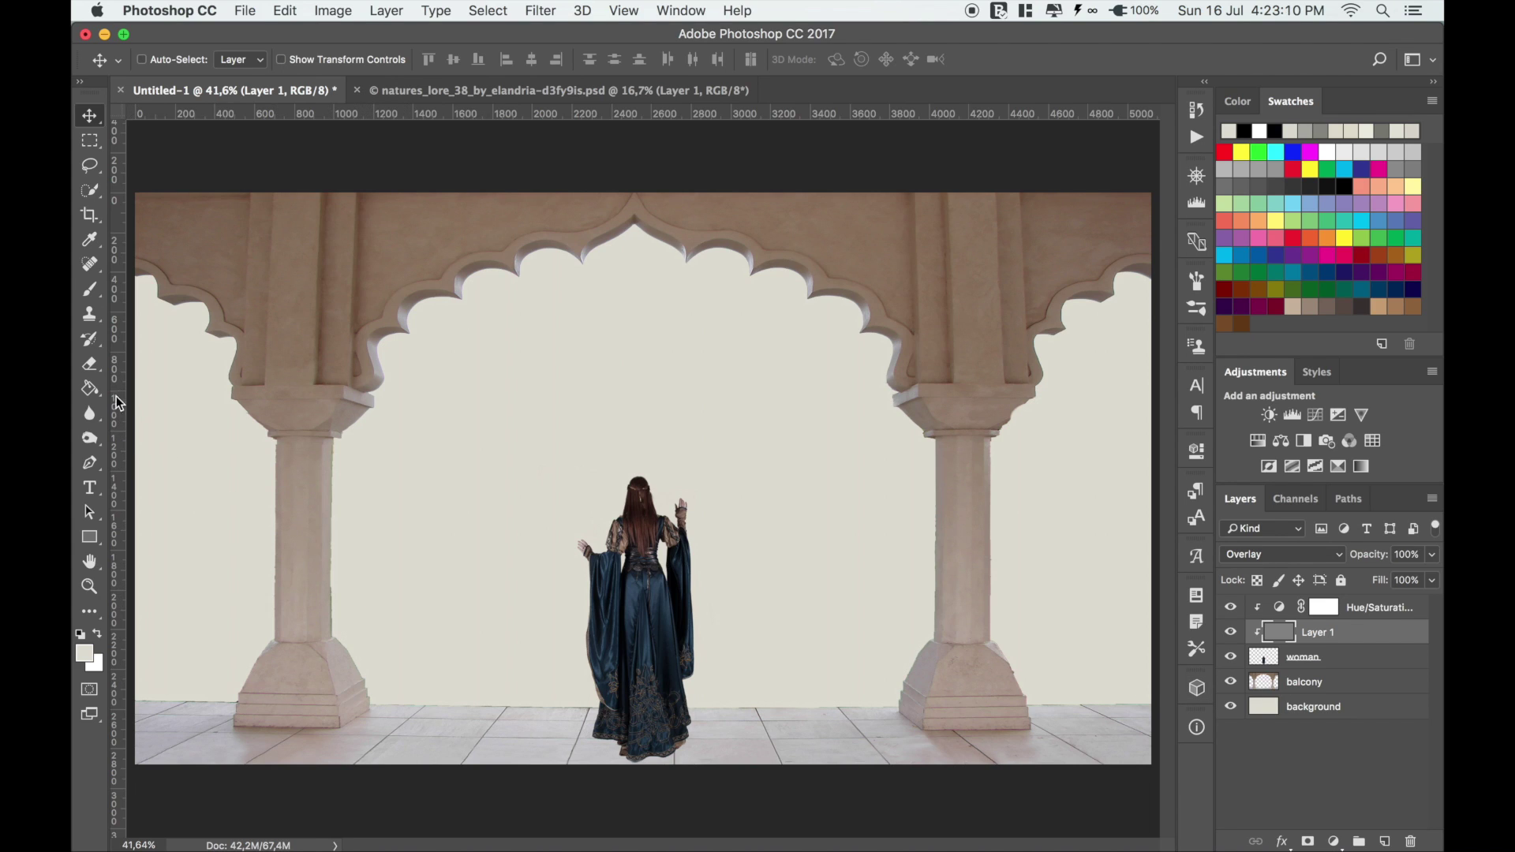
Burn the woman's left sleeve and her circlet on the grey layer
click(89, 438)
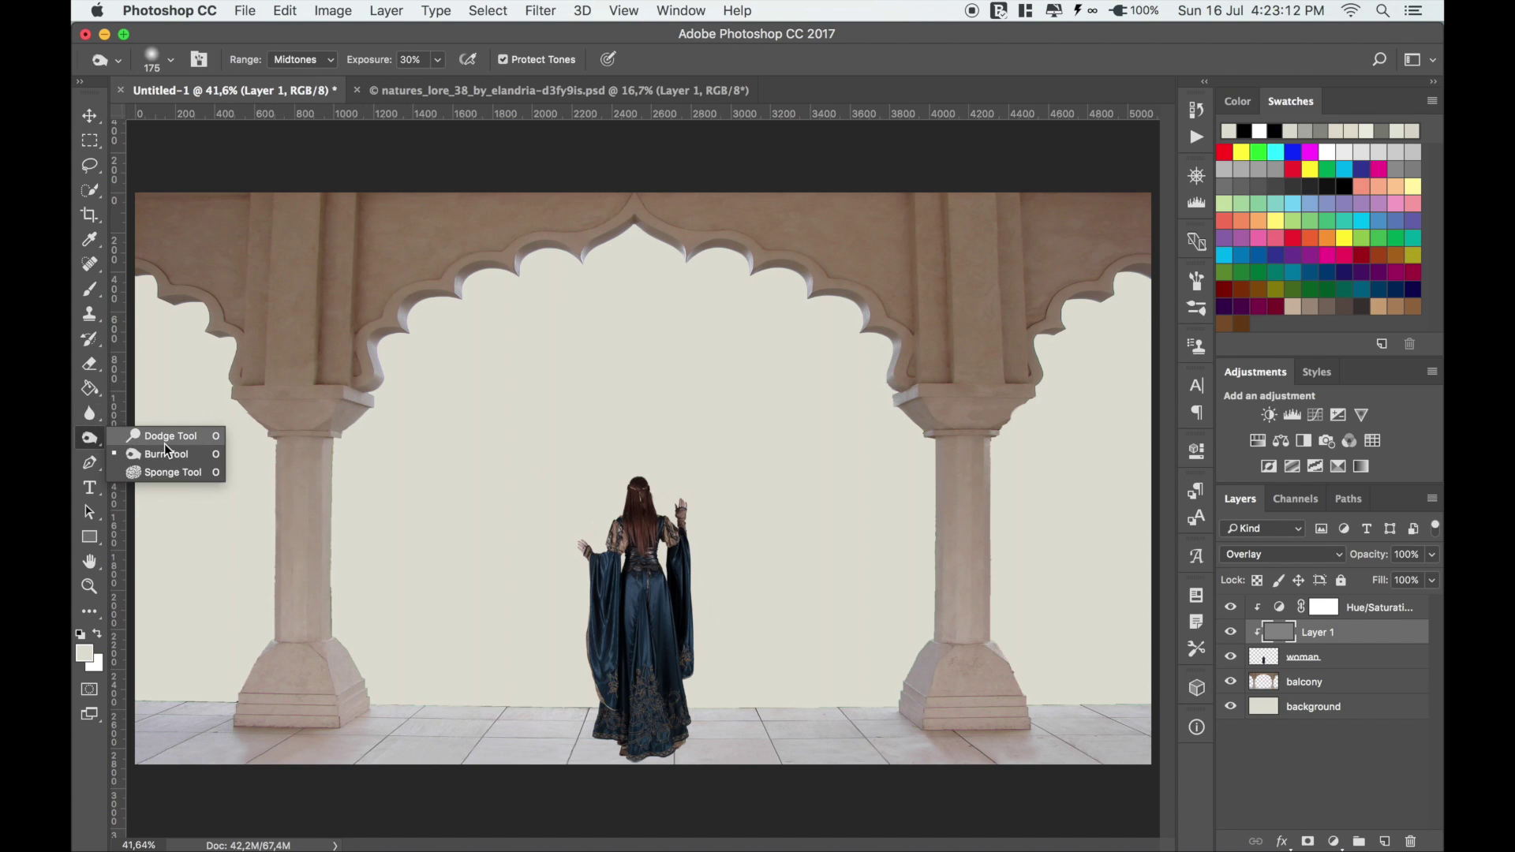
click(164, 453)
click(82, 635)
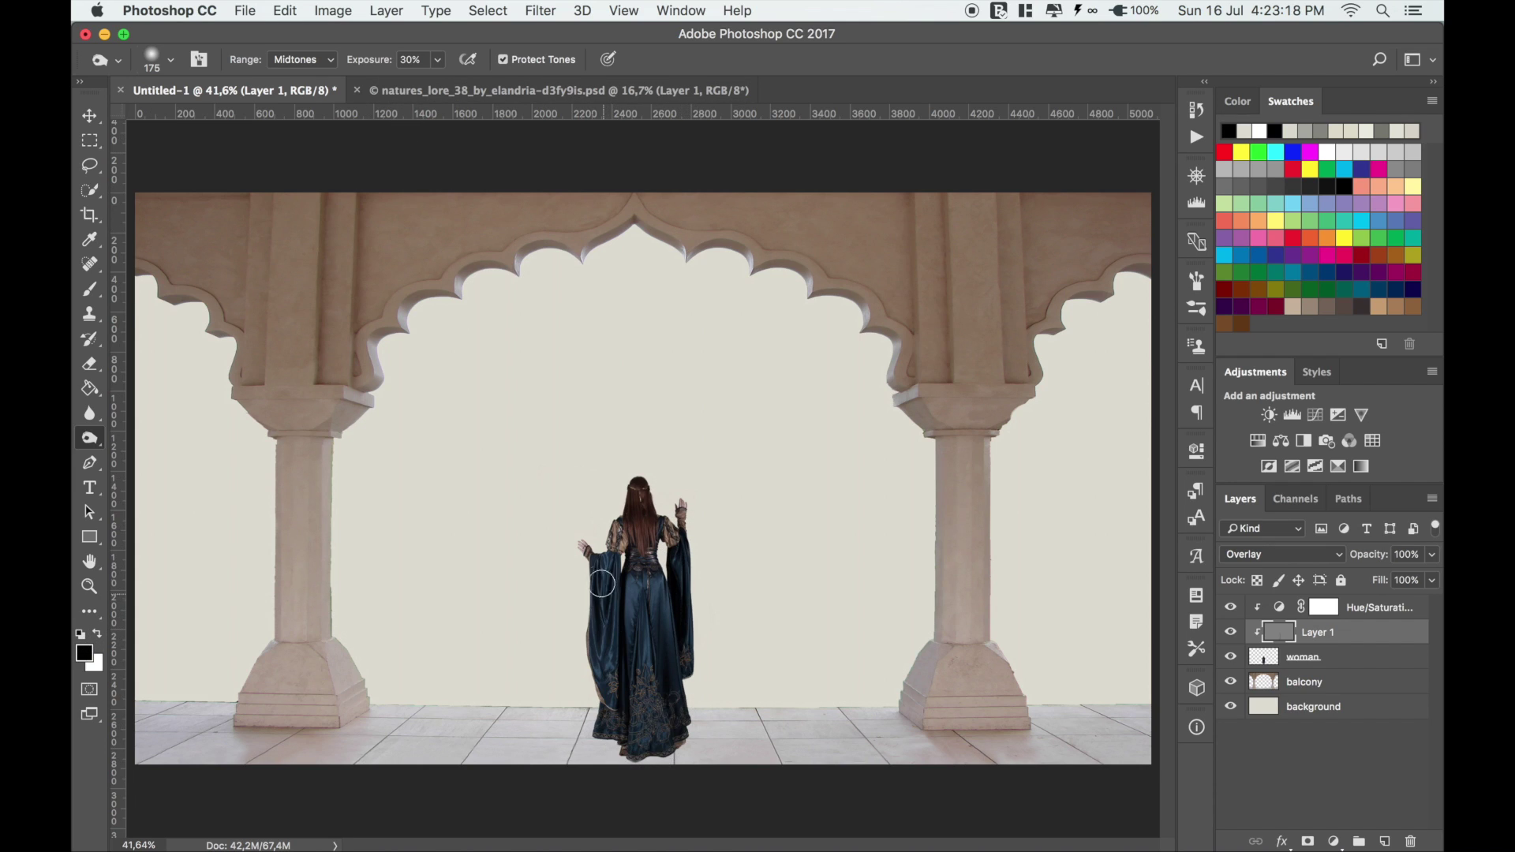
drag(601, 584, 601, 619)
drag(631, 497, 650, 495)
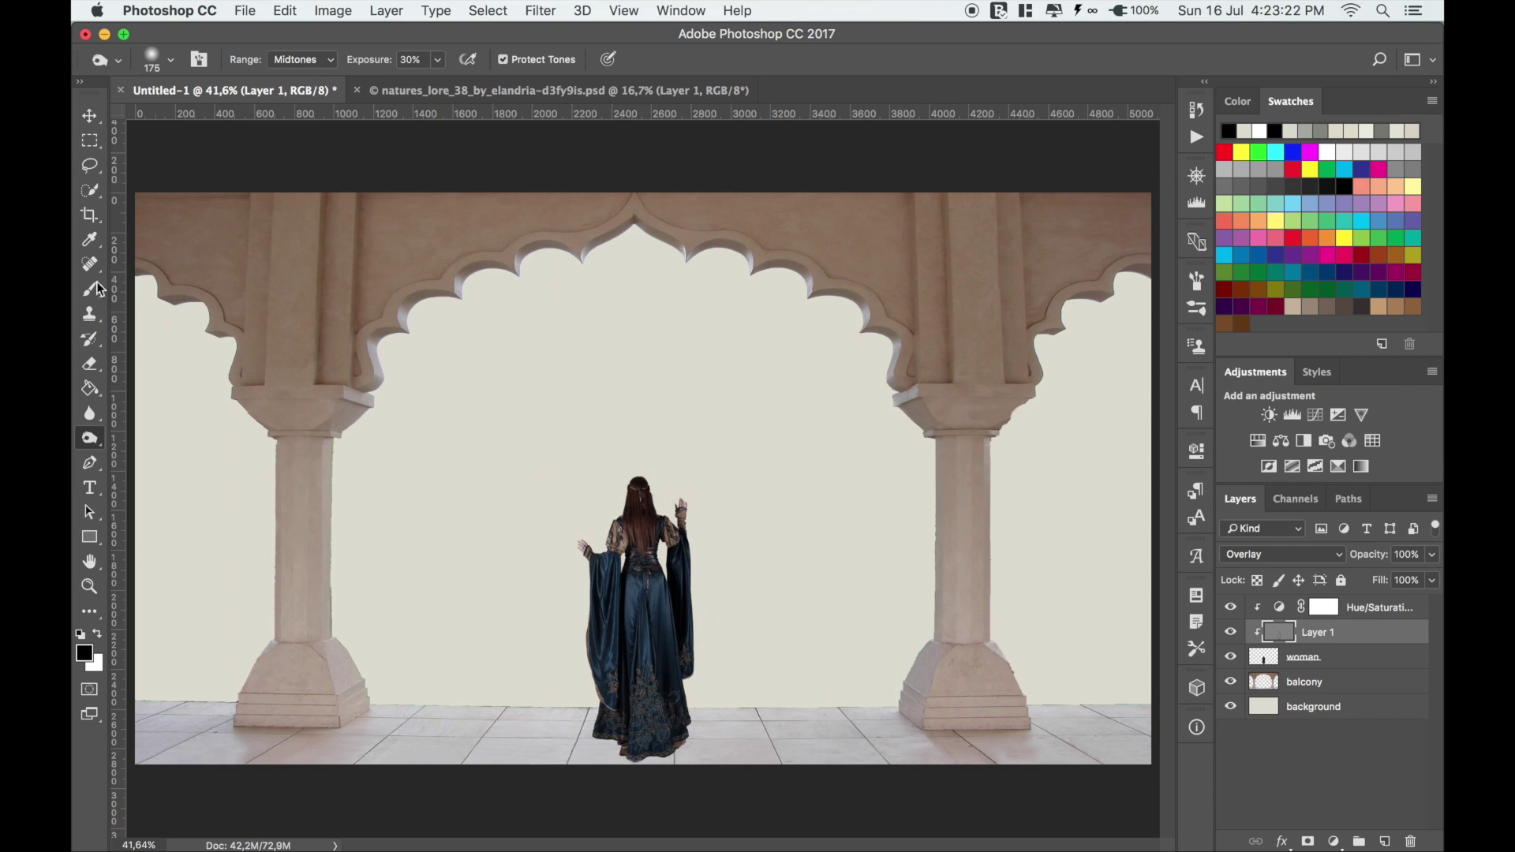
Dodge the woman's right shoulder and sleeve at 18% exposure
click(93, 442)
click(167, 435)
drag(379, 59, 382, 59)
mouse_move(675, 535)
mouse_down()
mouse_move(687, 547)
mouse_move(666, 627)
mouse_up()
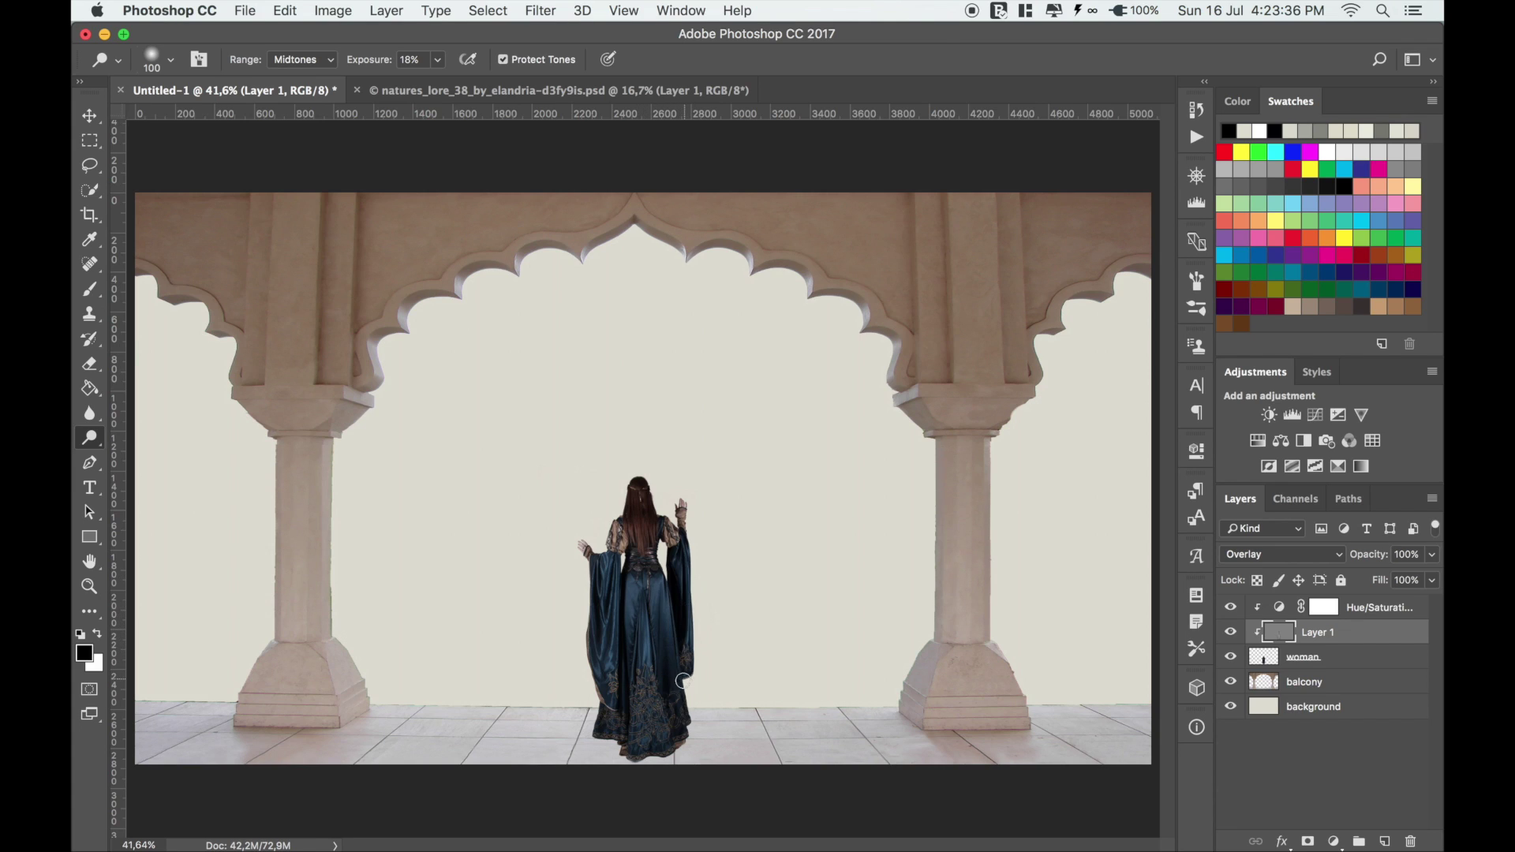
click(89, 115)
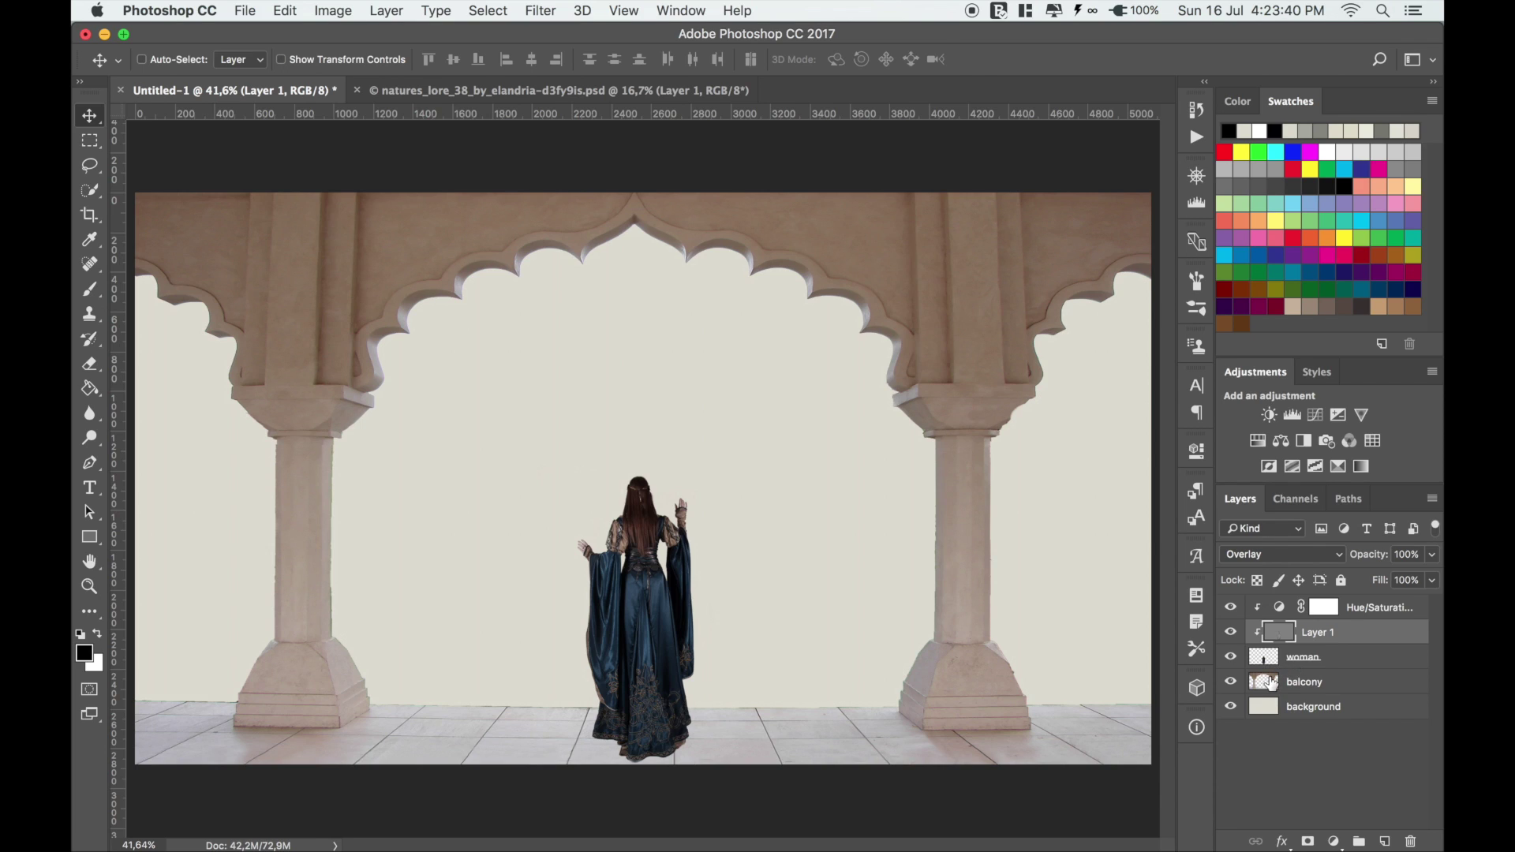
Add a new layer named 'shadow' above the balcony layer
click(1270, 683)
click(1385, 841)
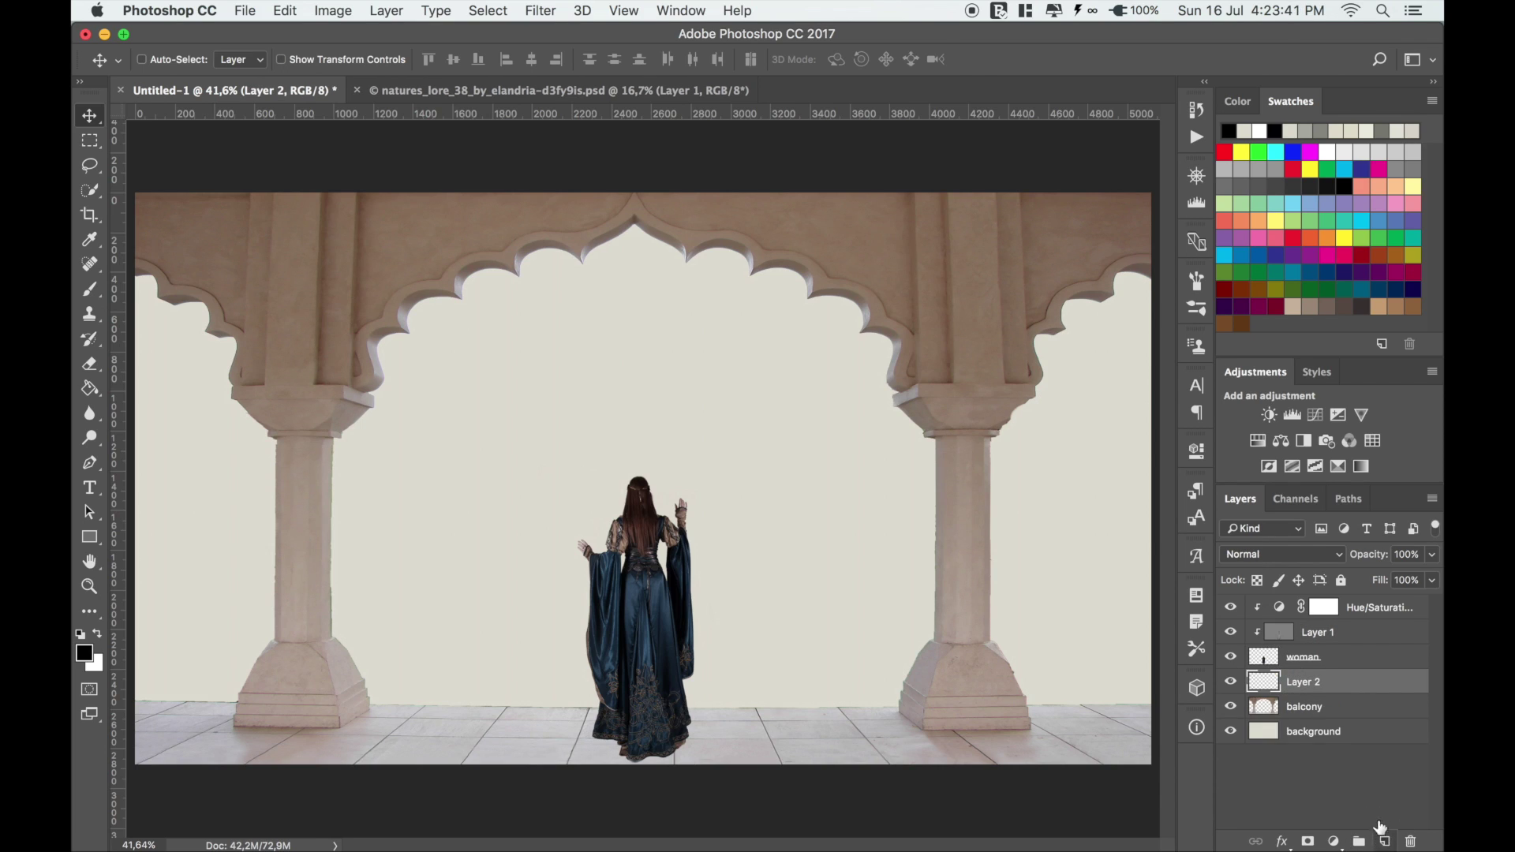
double_click(1304, 683)
text(shado)
text(w)
key(Return)
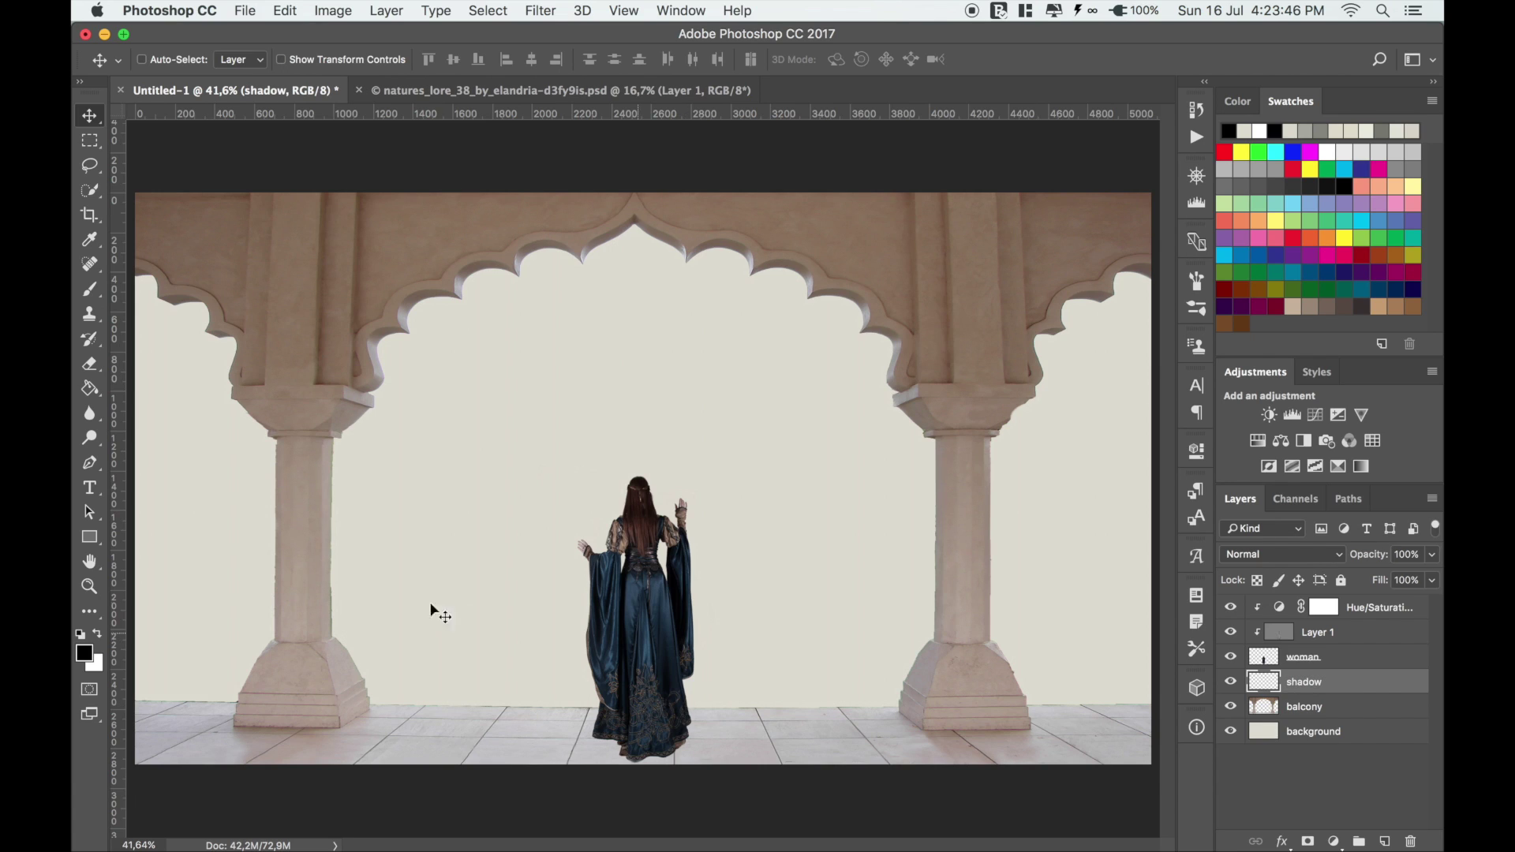
Paint a soft low-opacity shadow around the woman's hem and set the layer to 55% opacity
click(89, 288)
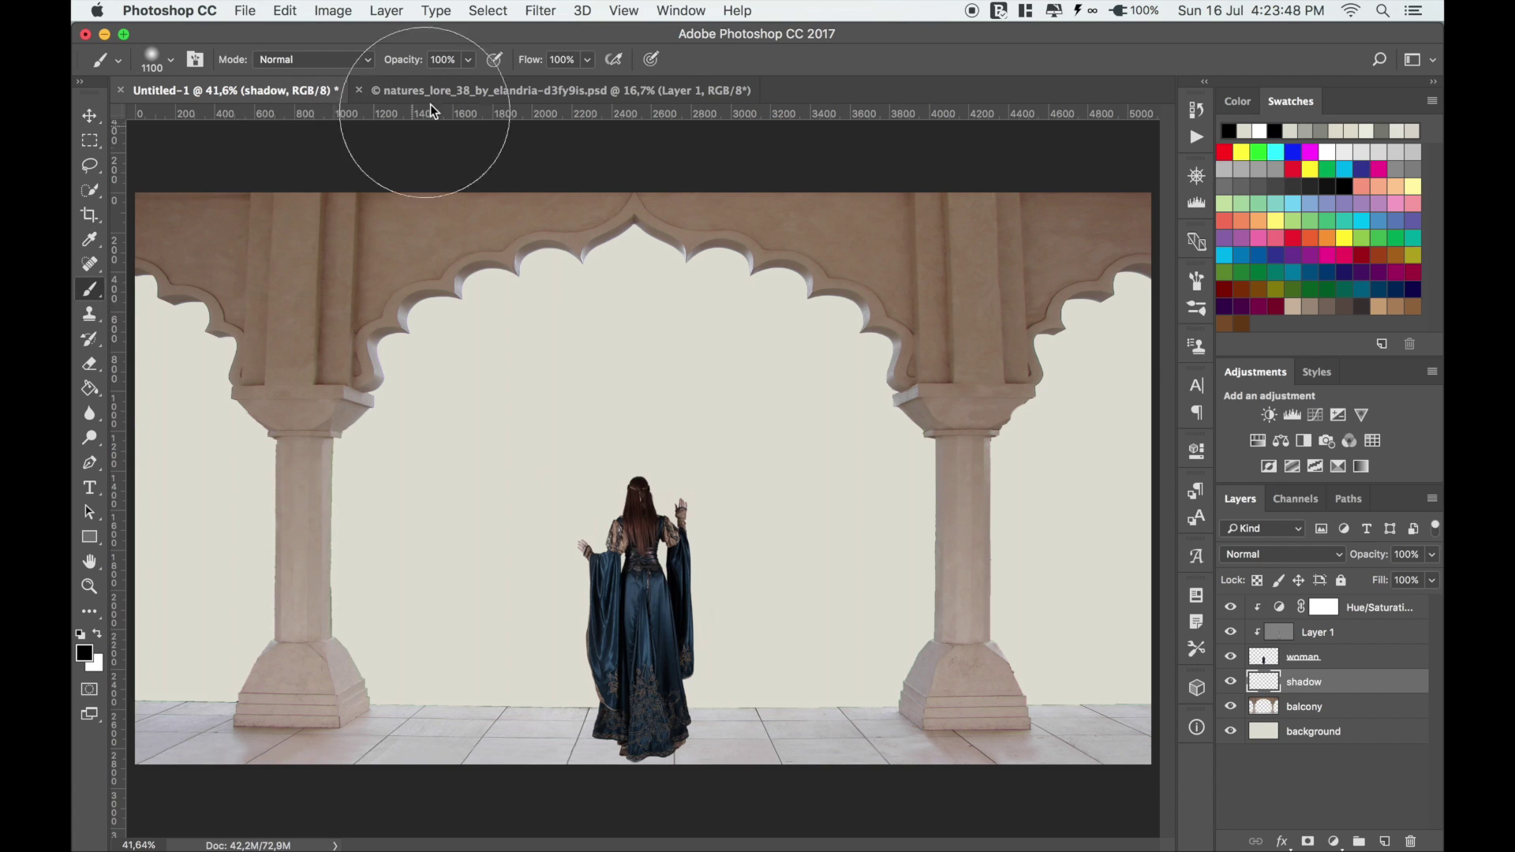
drag(403, 60, 328, 72)
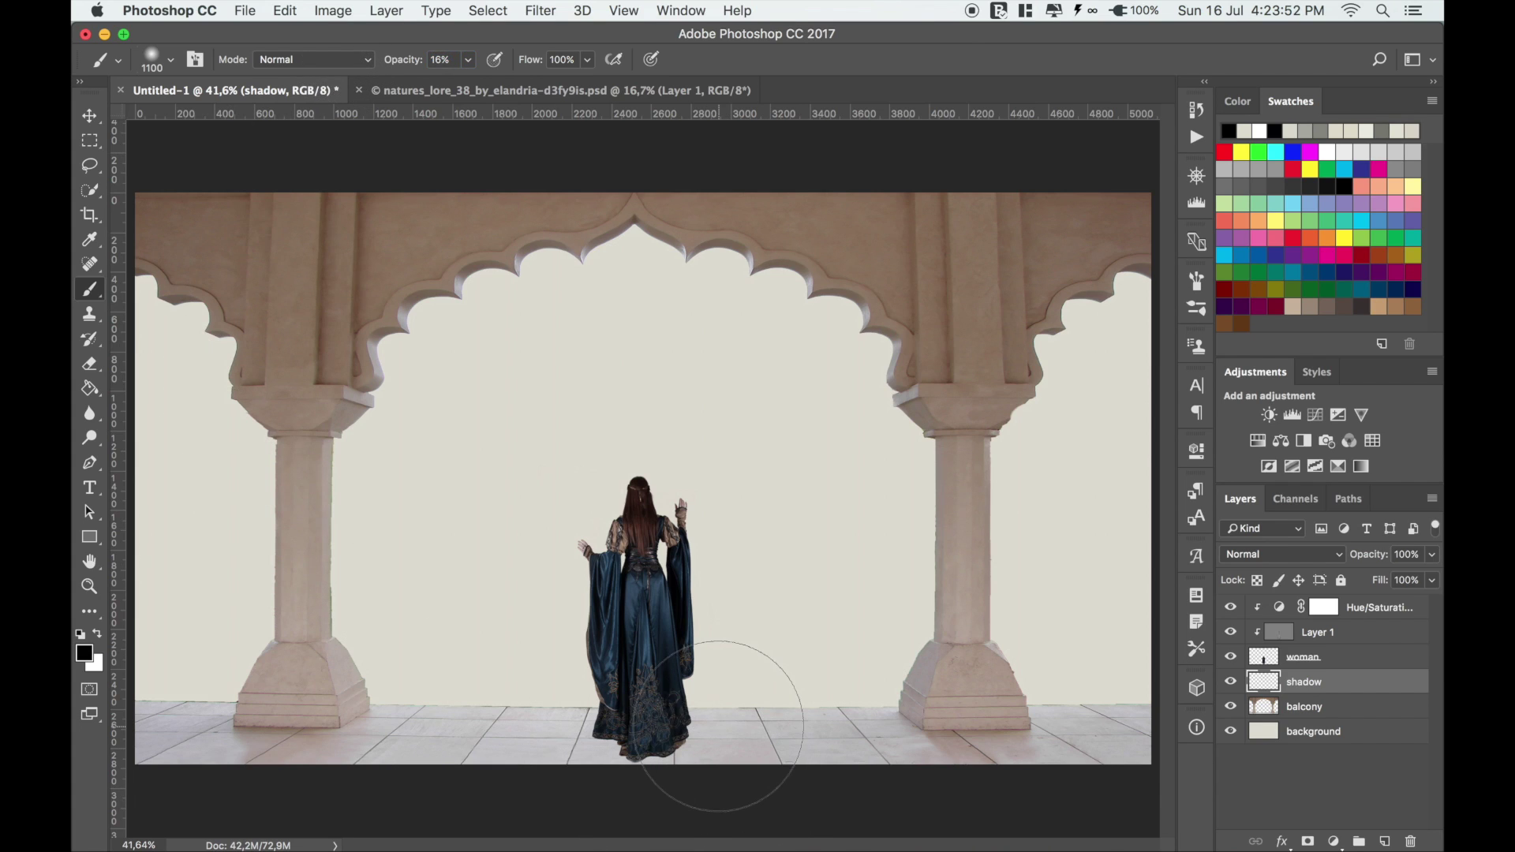
key(bracketleft)
key(bracketleft)
key(bracketleft)
mouse_move(689, 726)
mouse_down()
mouse_move(666, 755)
mouse_move(625, 759)
mouse_move(594, 739)
mouse_move(669, 757)
mouse_move(686, 742)
mouse_move(636, 757)
mouse_move(599, 739)
mouse_move(616, 743)
mouse_up()
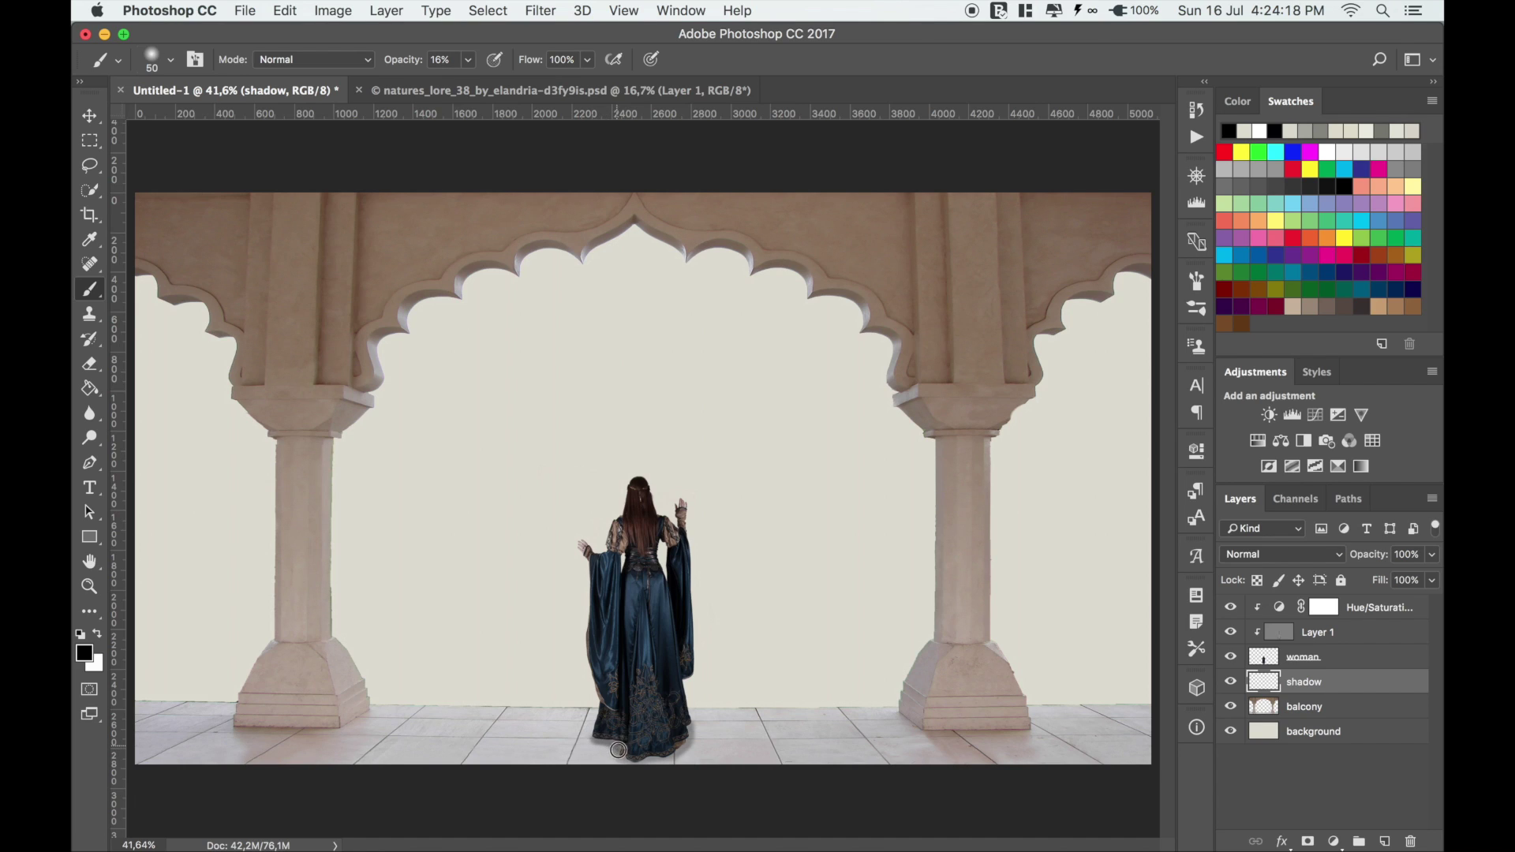
mouse_move(634, 761)
mouse_down()
mouse_move(682, 750)
mouse_move(690, 731)
mouse_up()
mouse_move(657, 760)
mouse_down()
mouse_move(624, 758)
mouse_move(683, 744)
mouse_move(646, 758)
mouse_move(596, 740)
mouse_move(686, 722)
mouse_up()
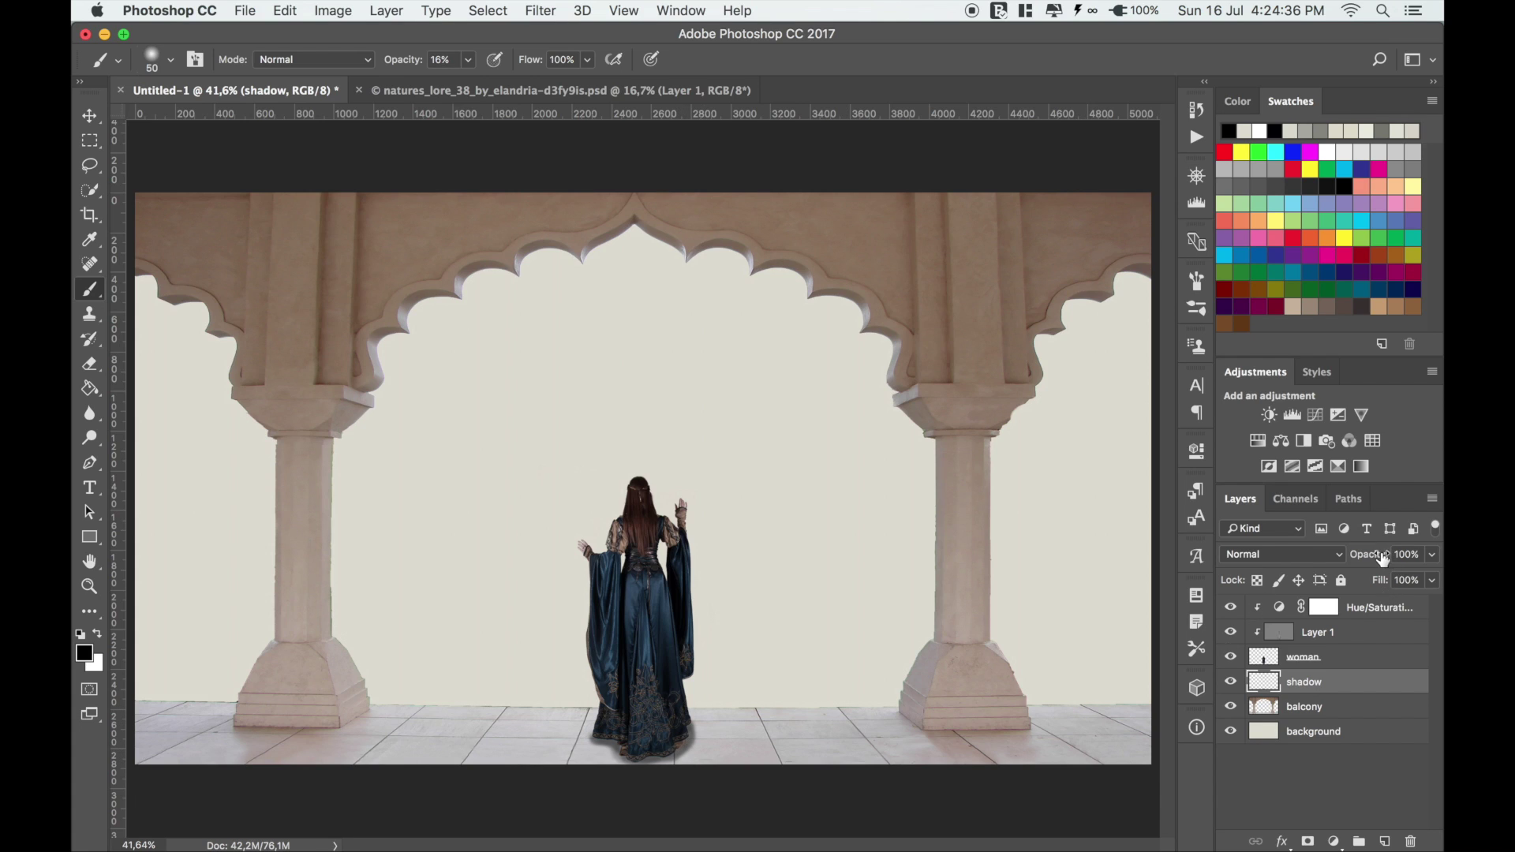
drag(1381, 555, 1339, 560)
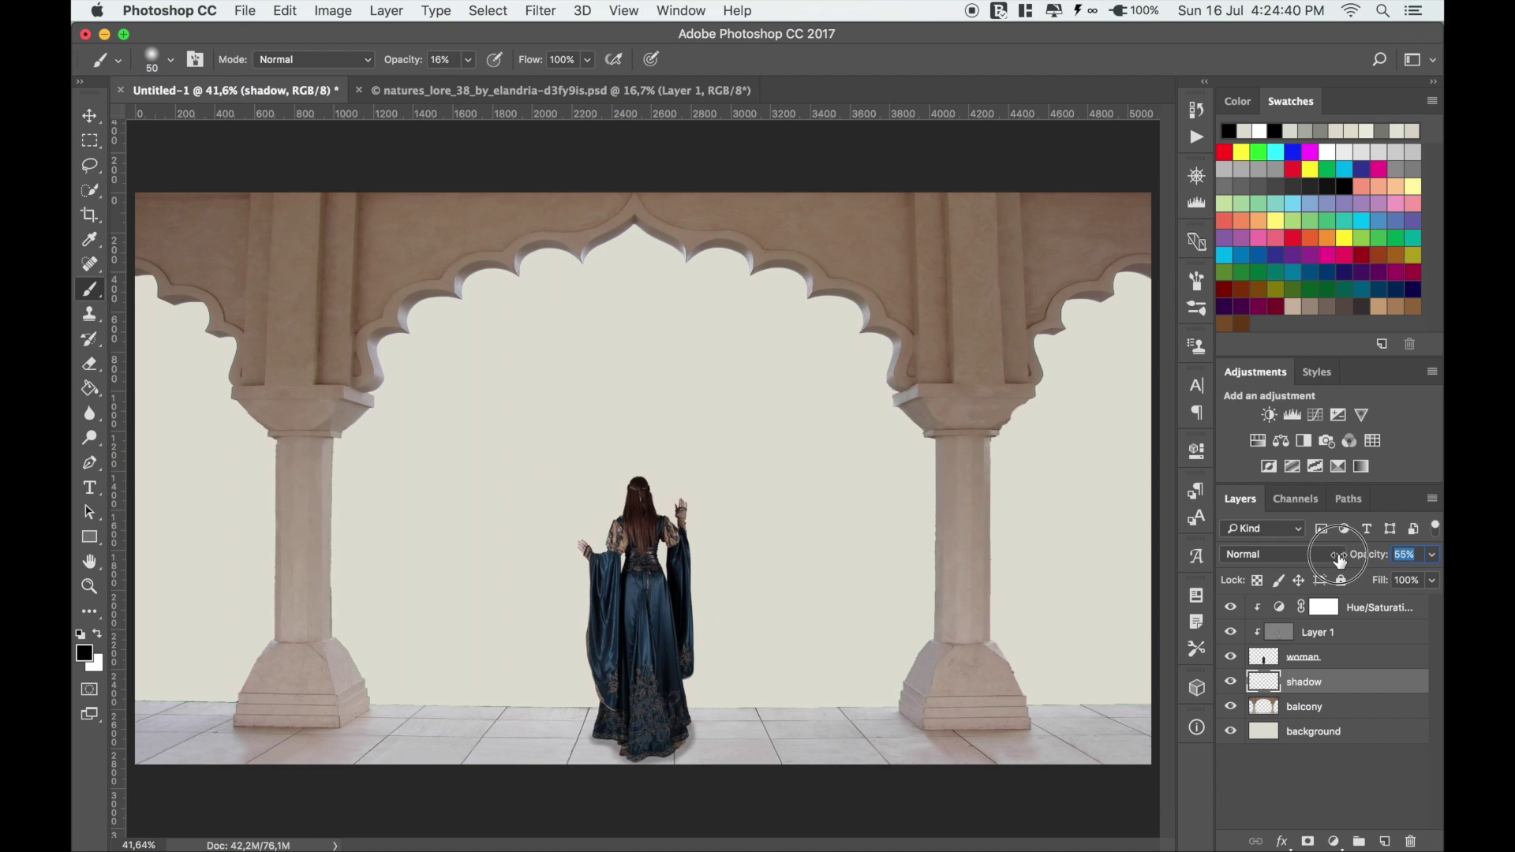
click(89, 116)
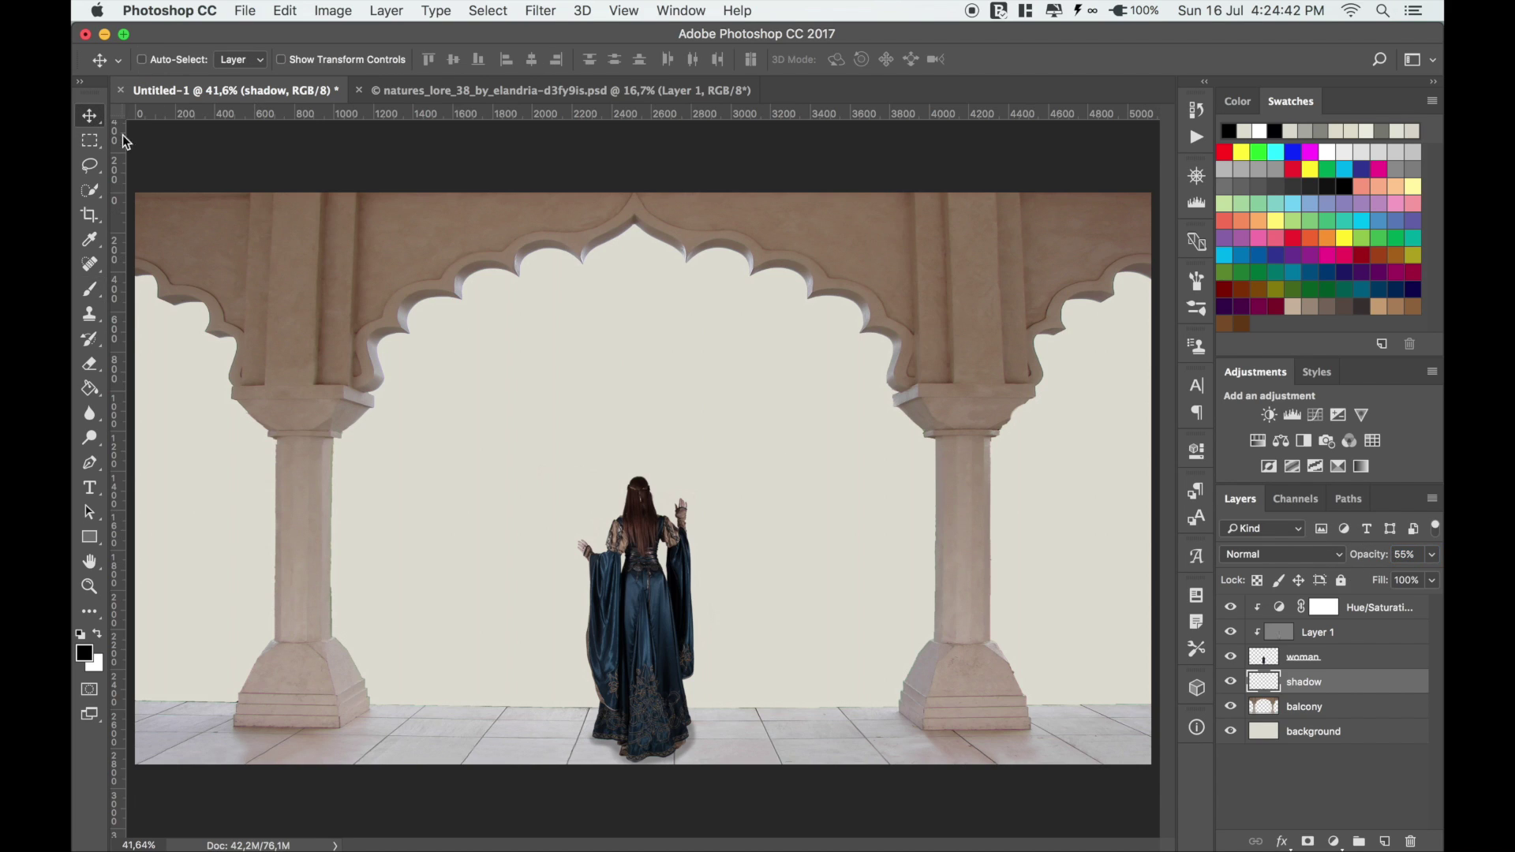
Close natures_lore, open DrogonHD.psd, and drag the dragon above the background layer, centred
click(362, 91)
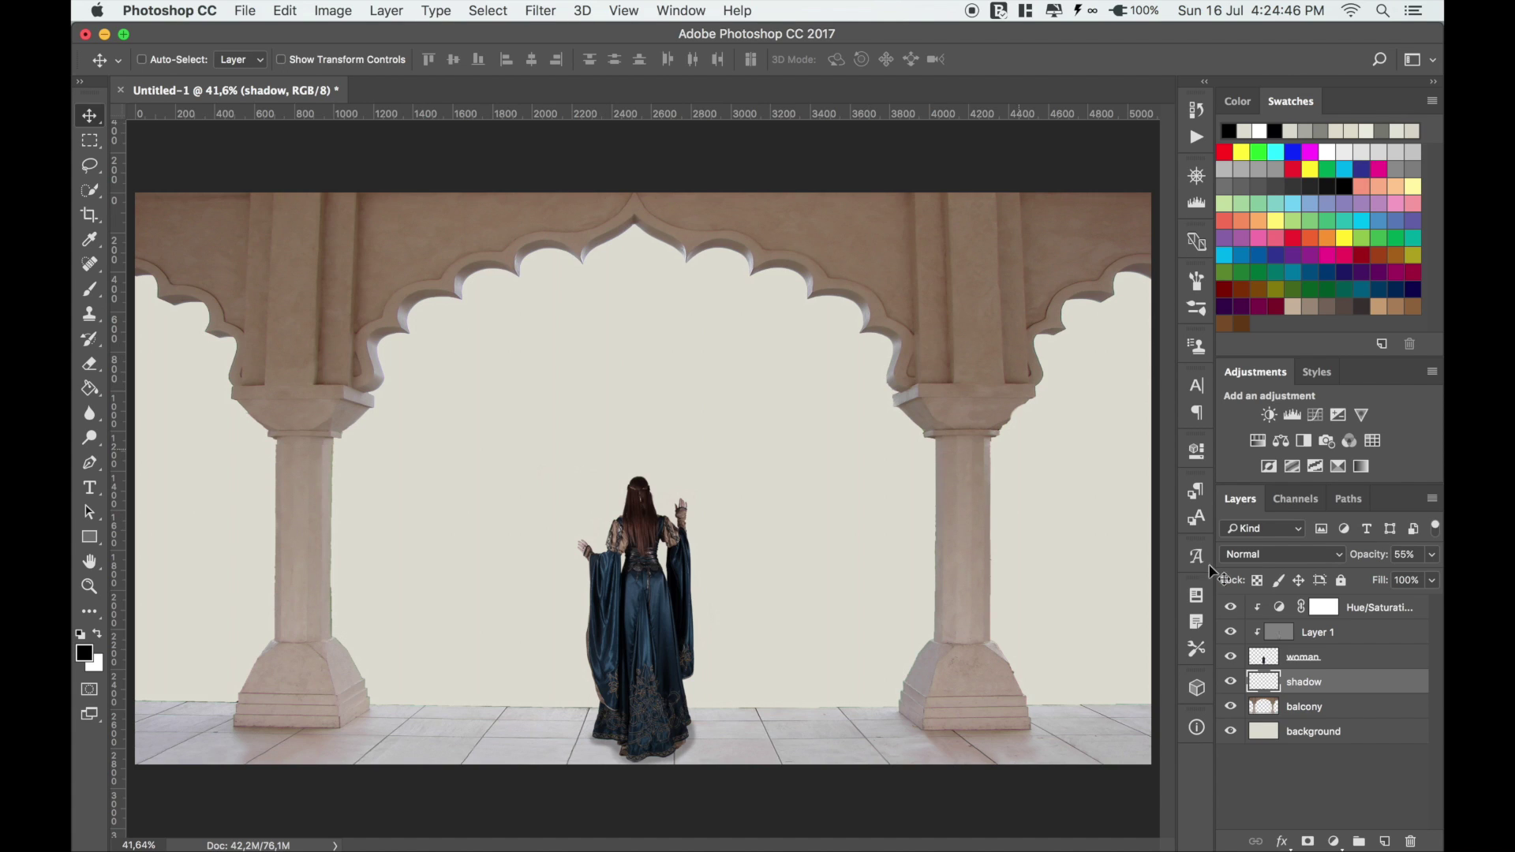
click(1303, 734)
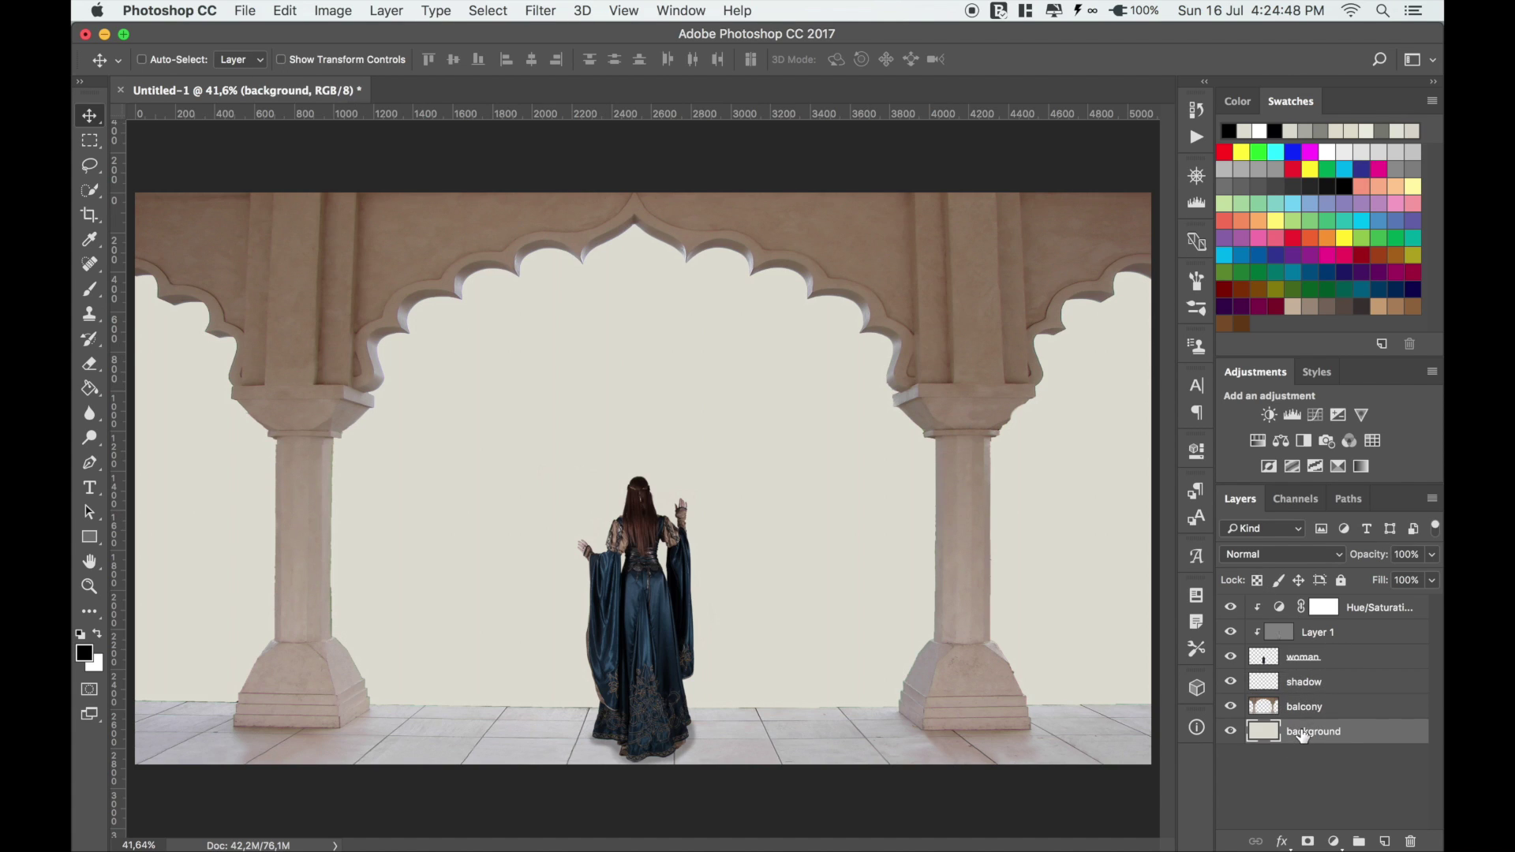
right_click(562, 87)
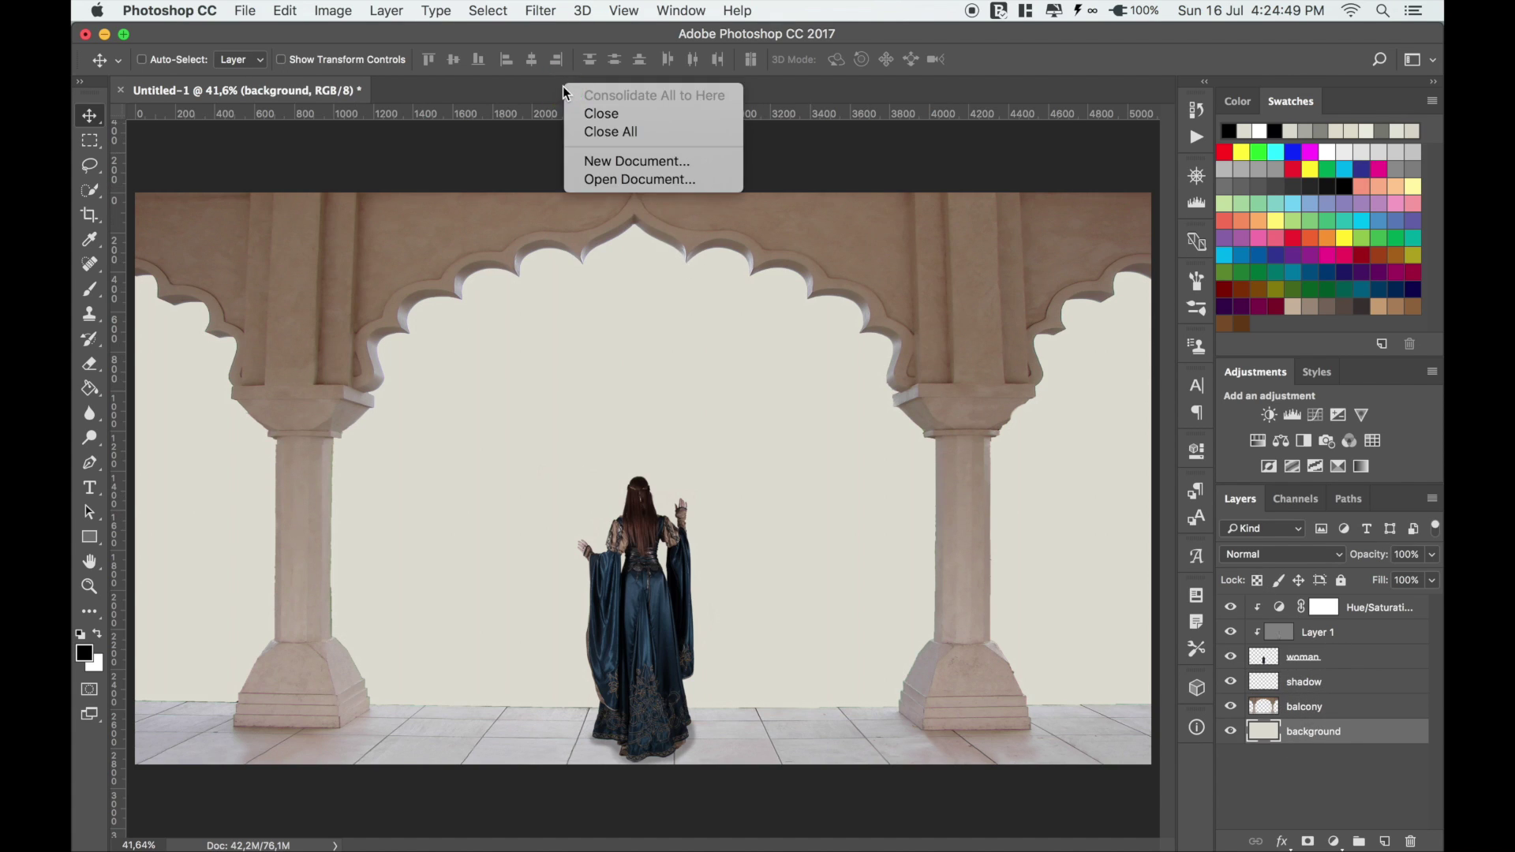
click(609, 181)
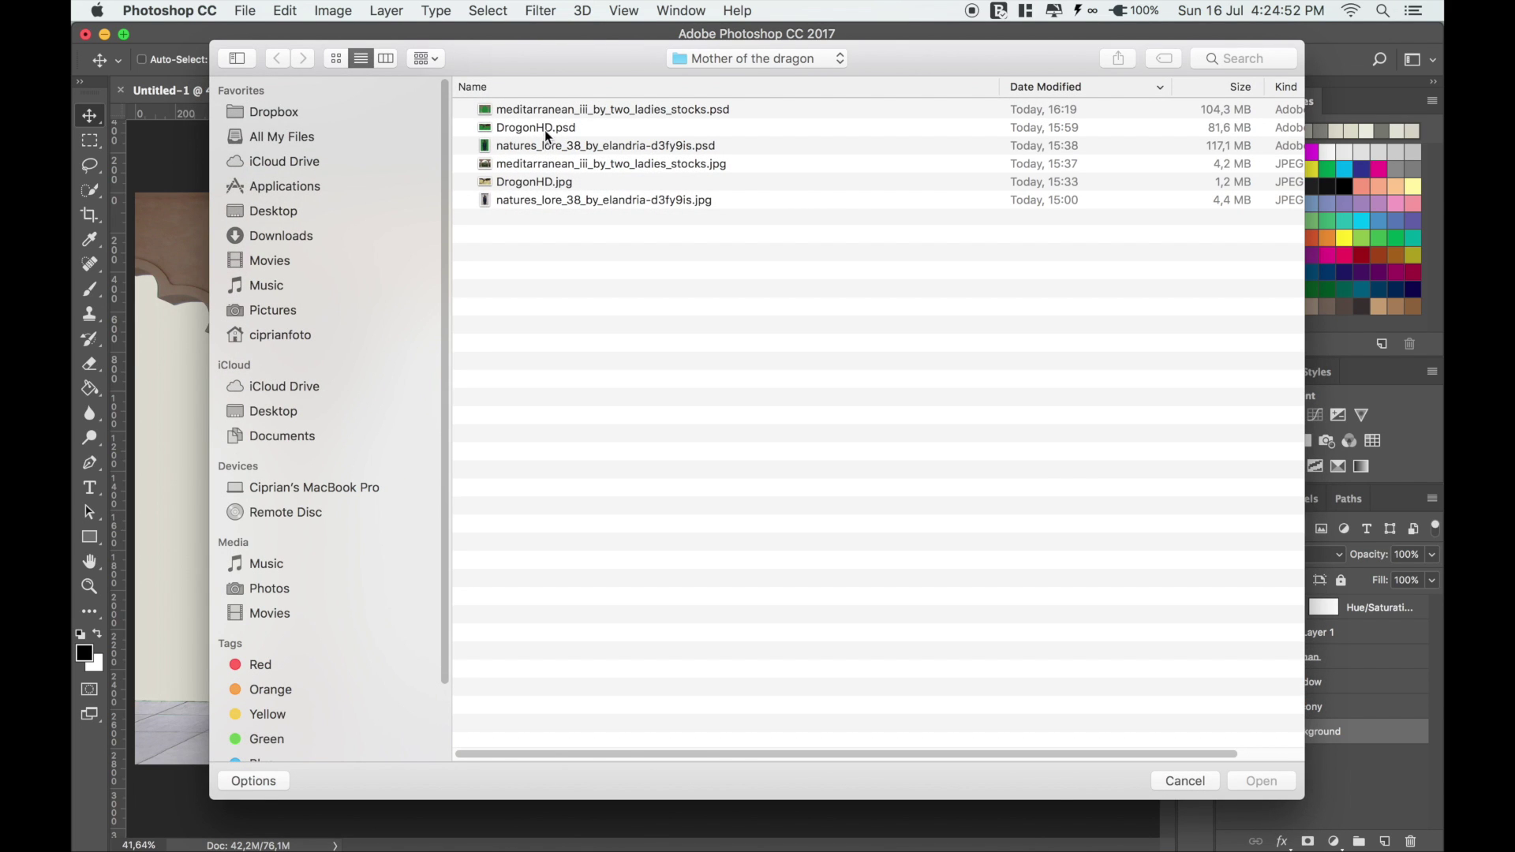
double_click(545, 128)
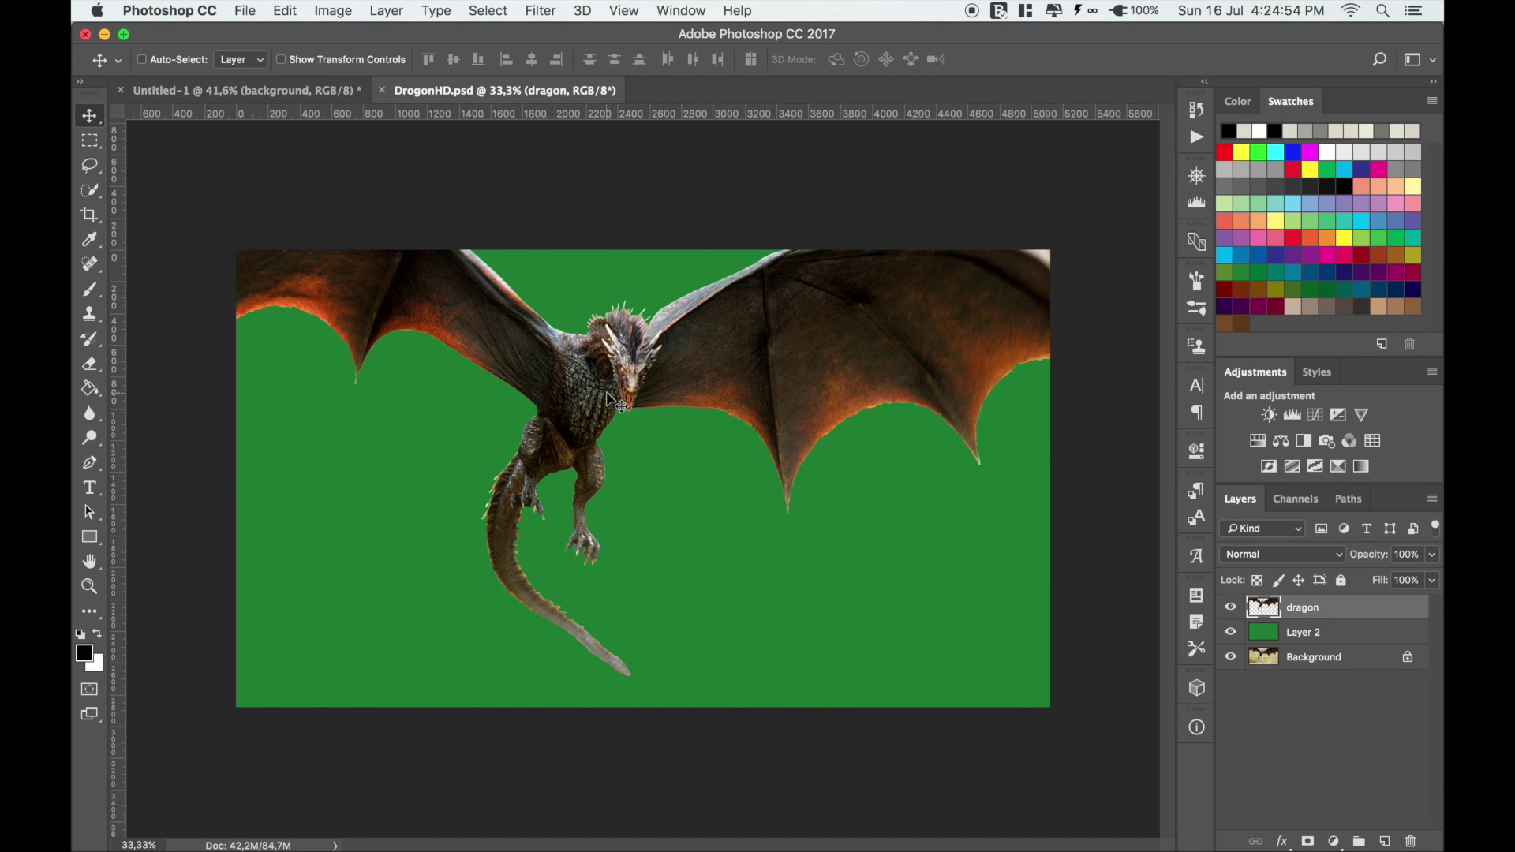
mouse_move(619, 398)
mouse_down()
mouse_move(308, 90)
mouse_move(612, 422)
mouse_up()
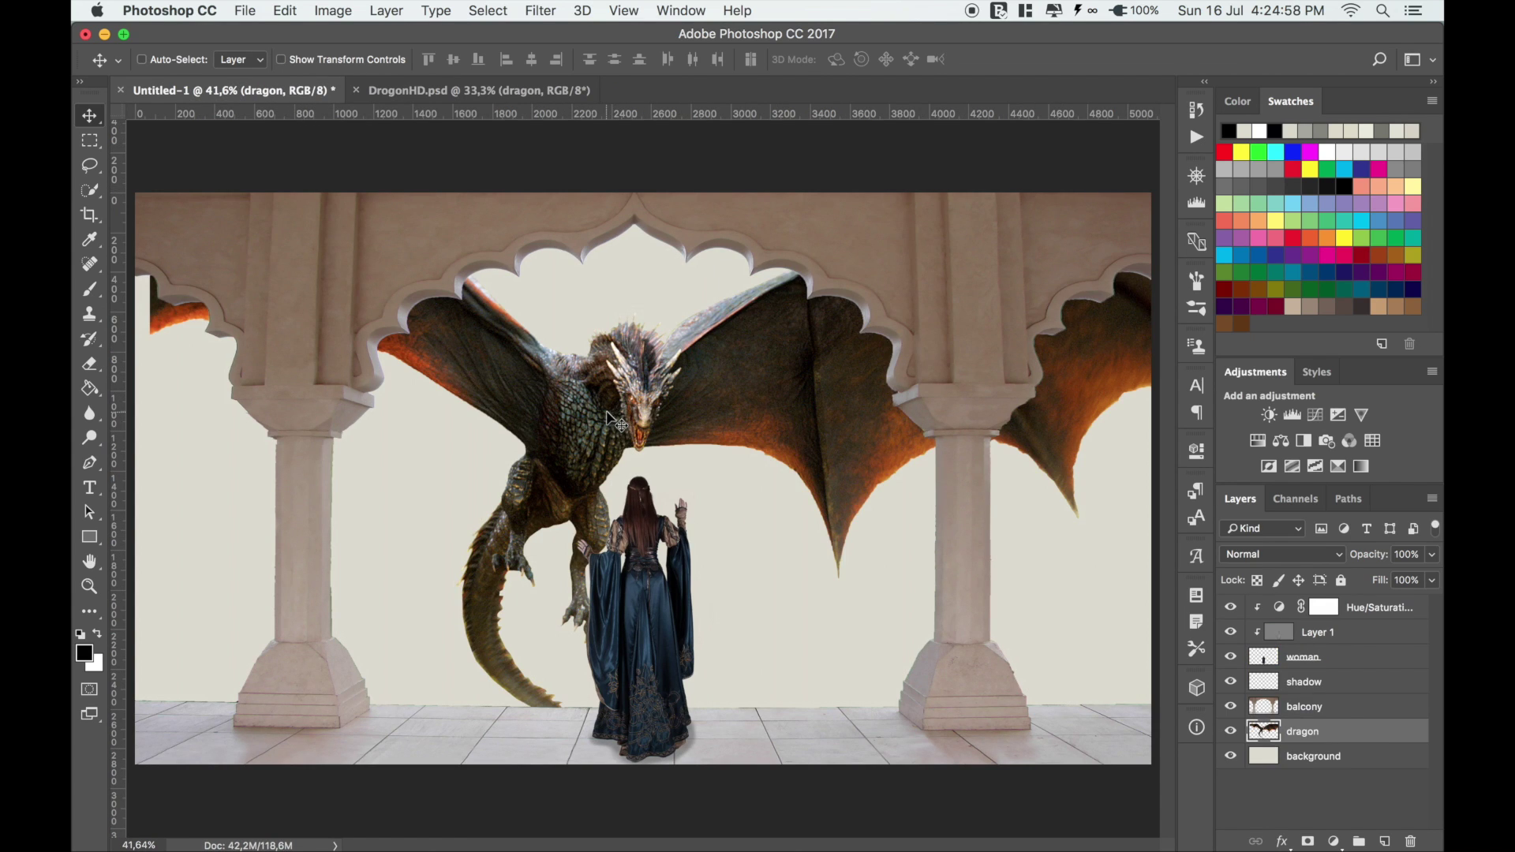
drag(617, 421, 589, 404)
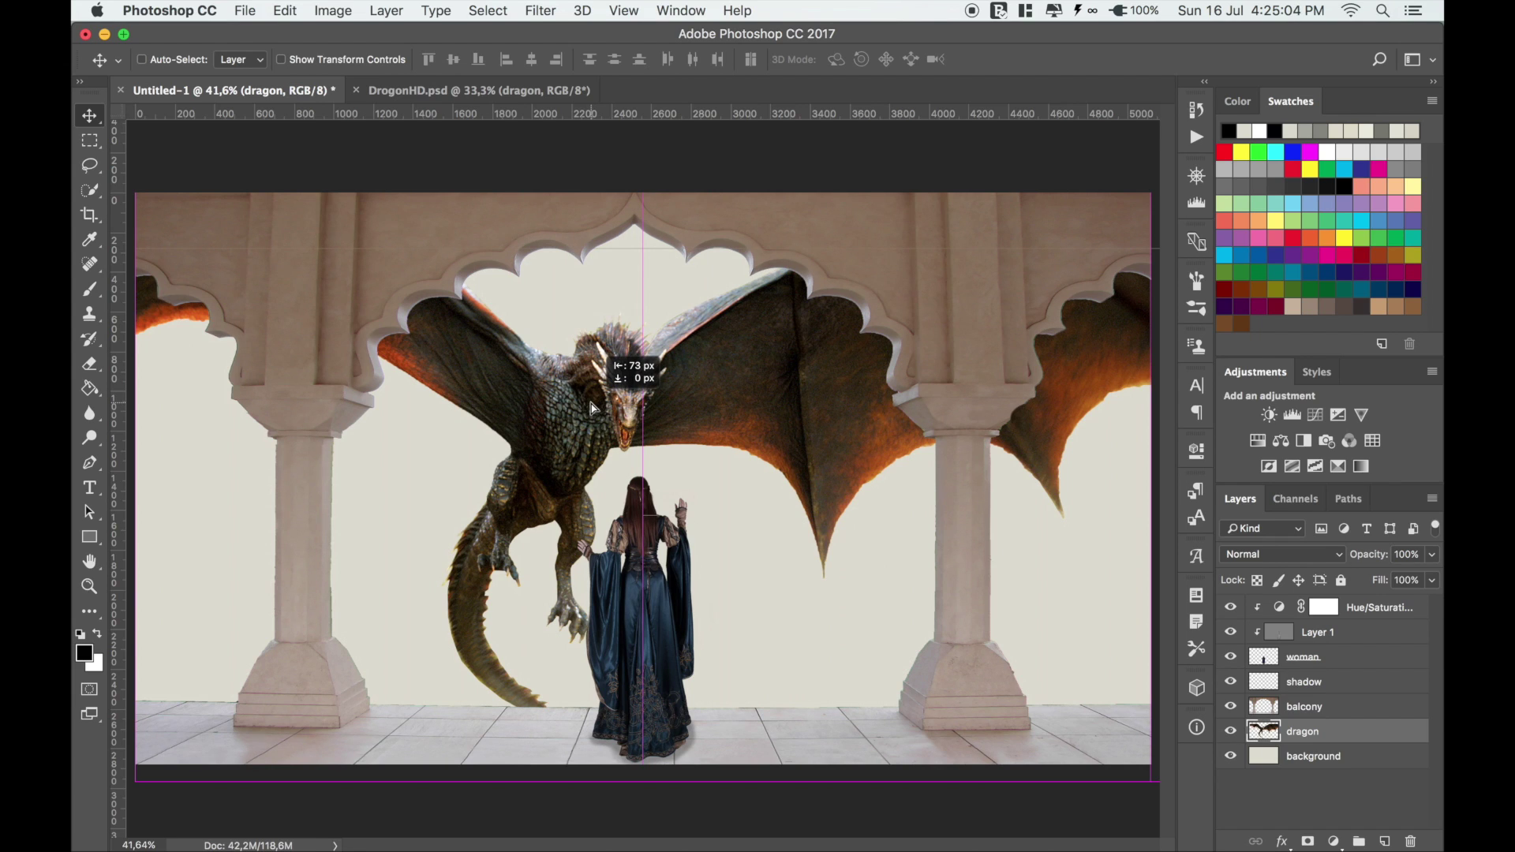
Tilt the dragon about six degrees, enlarge it to roughly 108%, and shift it up-left
key(ctrl+minus)
key(ctrl+t)
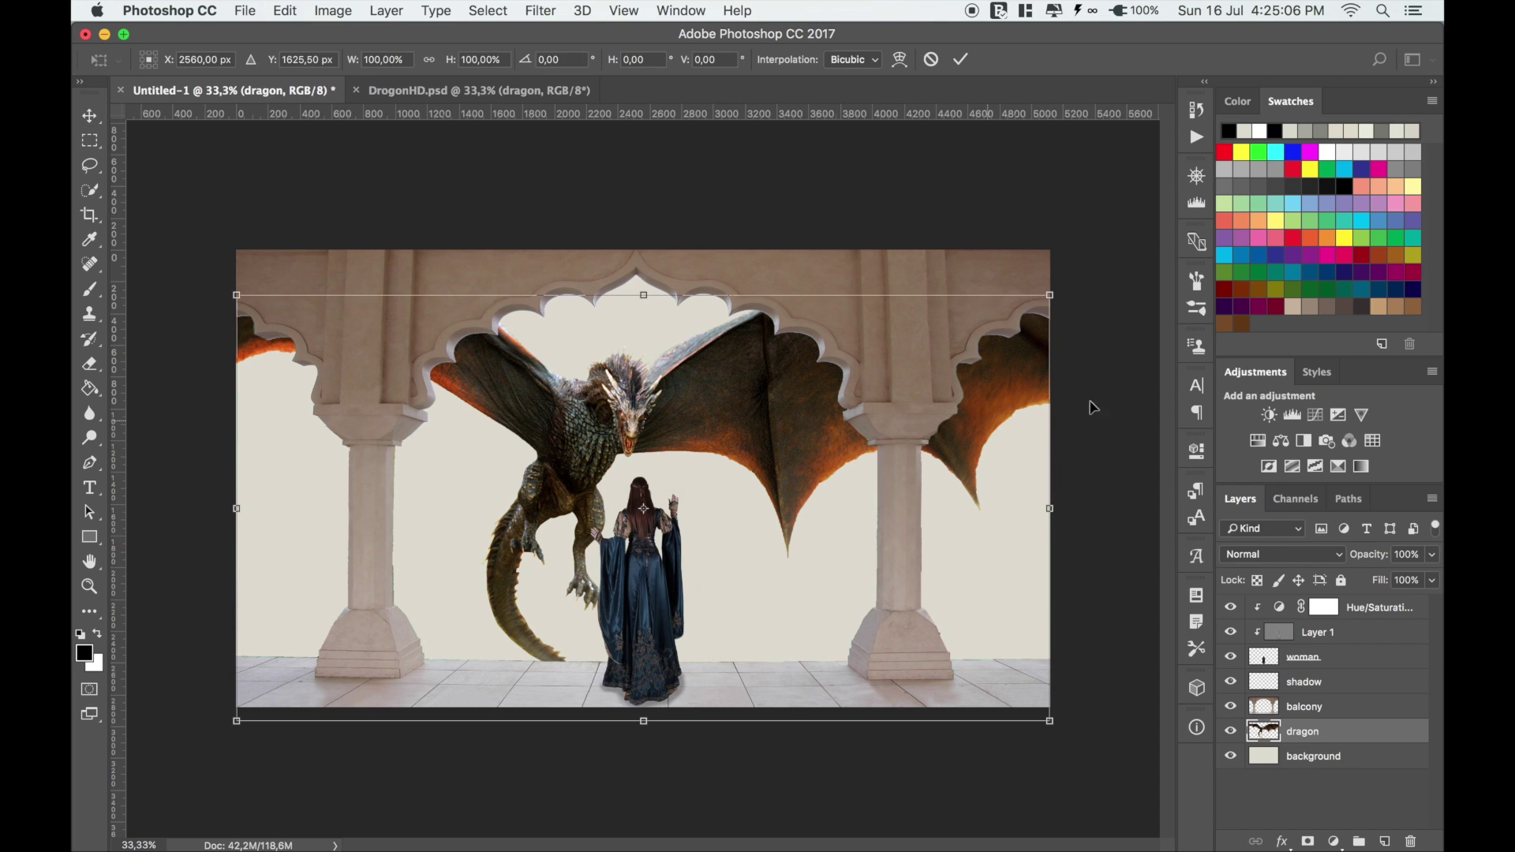
drag(1086, 724, 1096, 671)
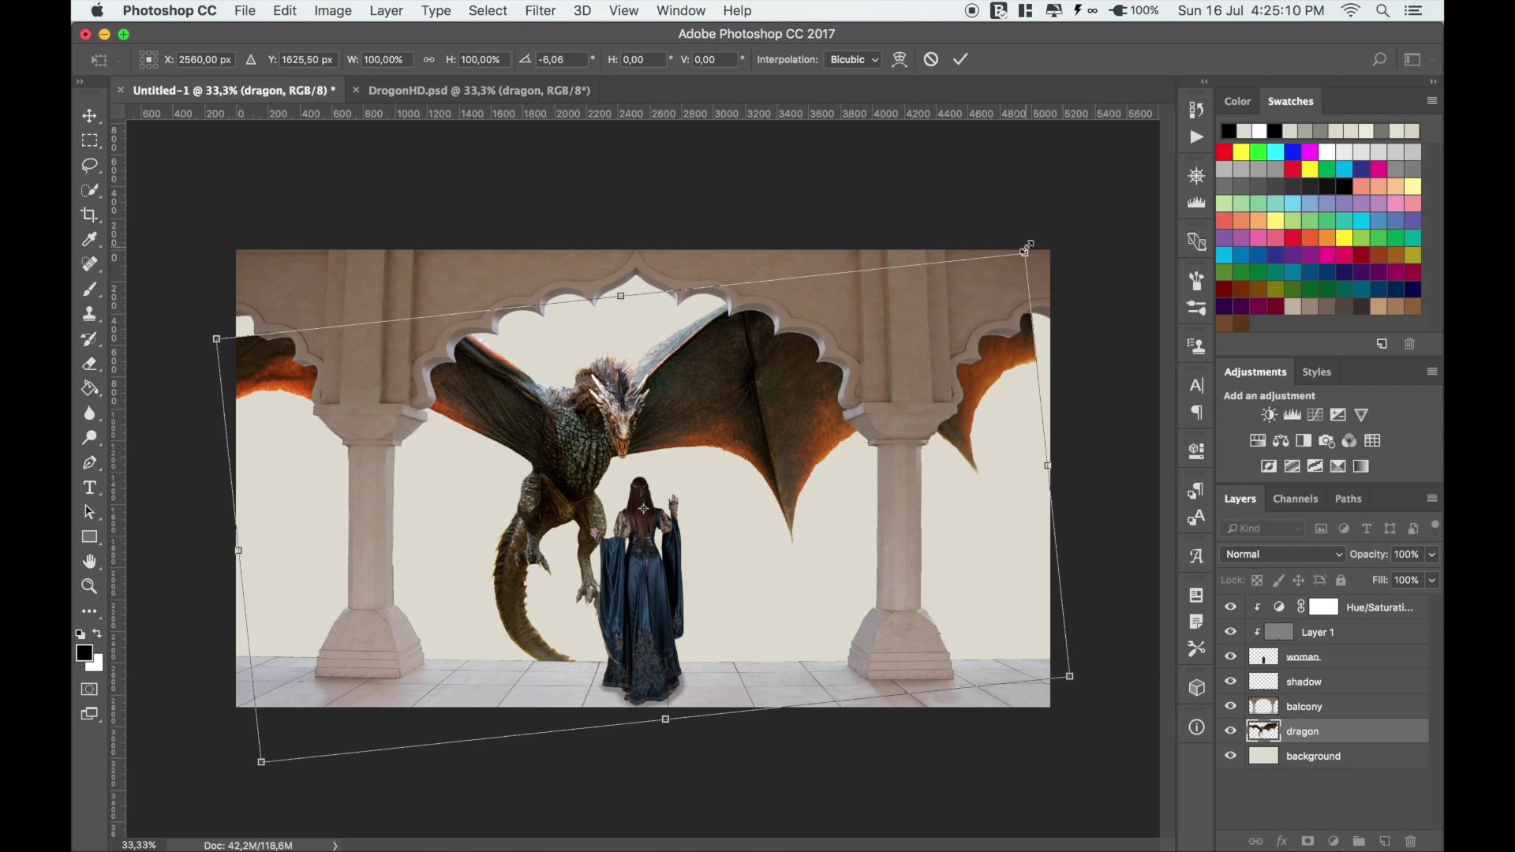
drag(1025, 253, 1053, 239)
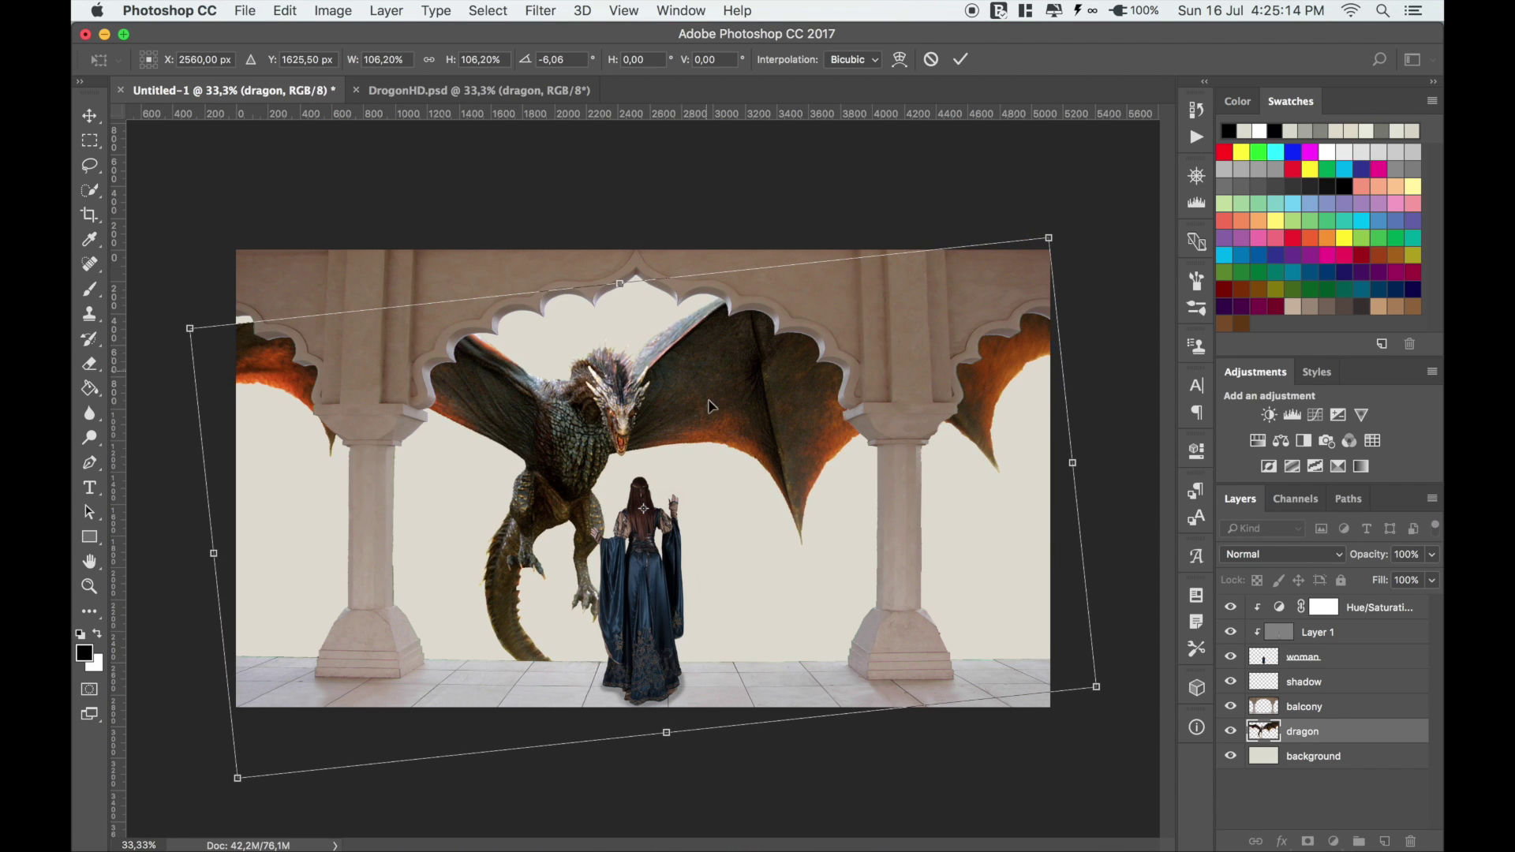
drag(711, 414, 711, 399)
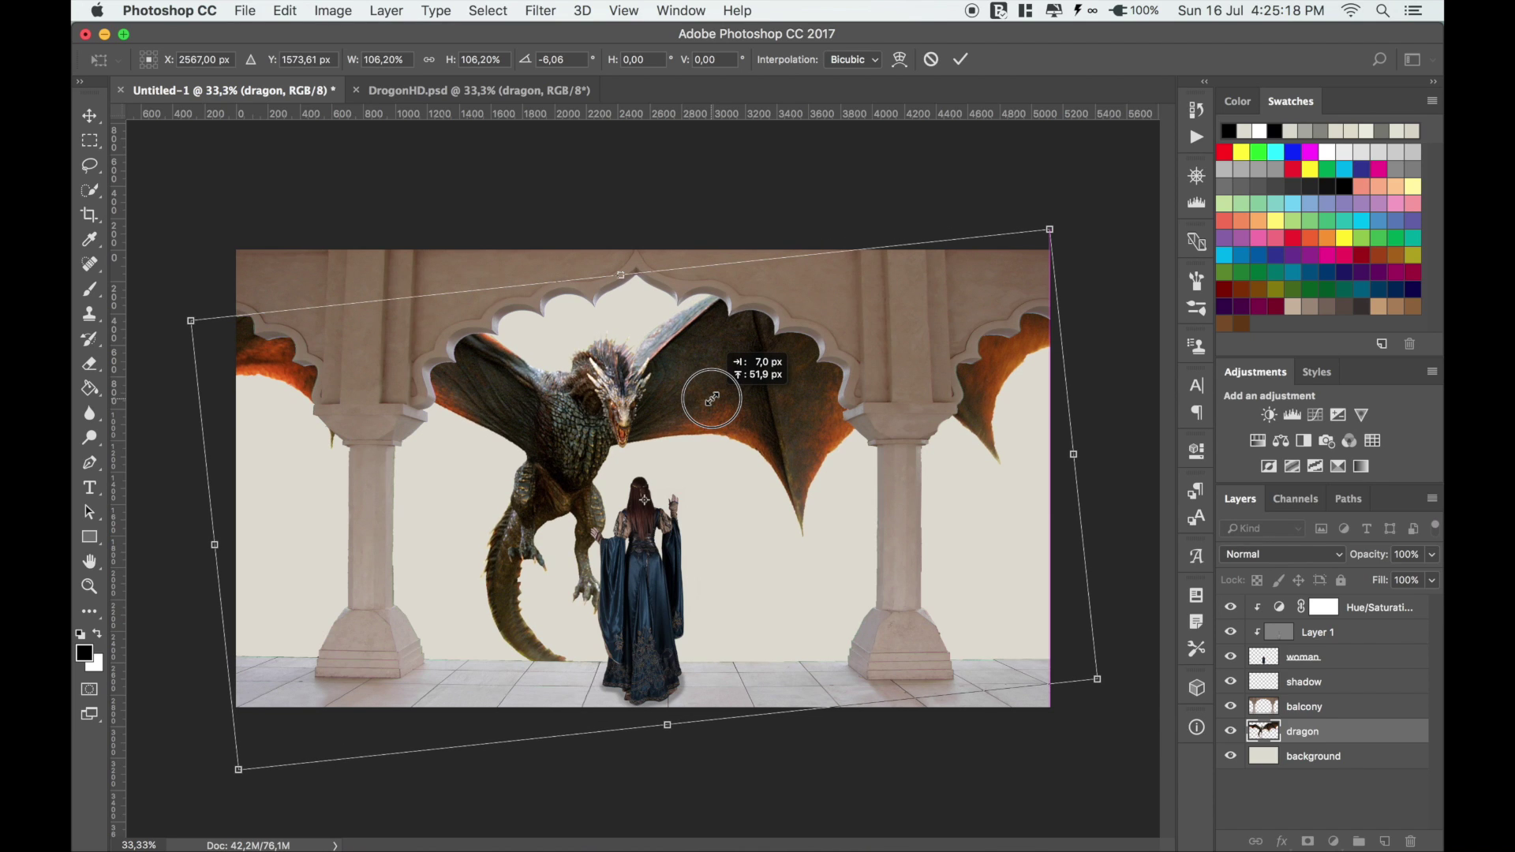
drag(711, 399, 673, 388)
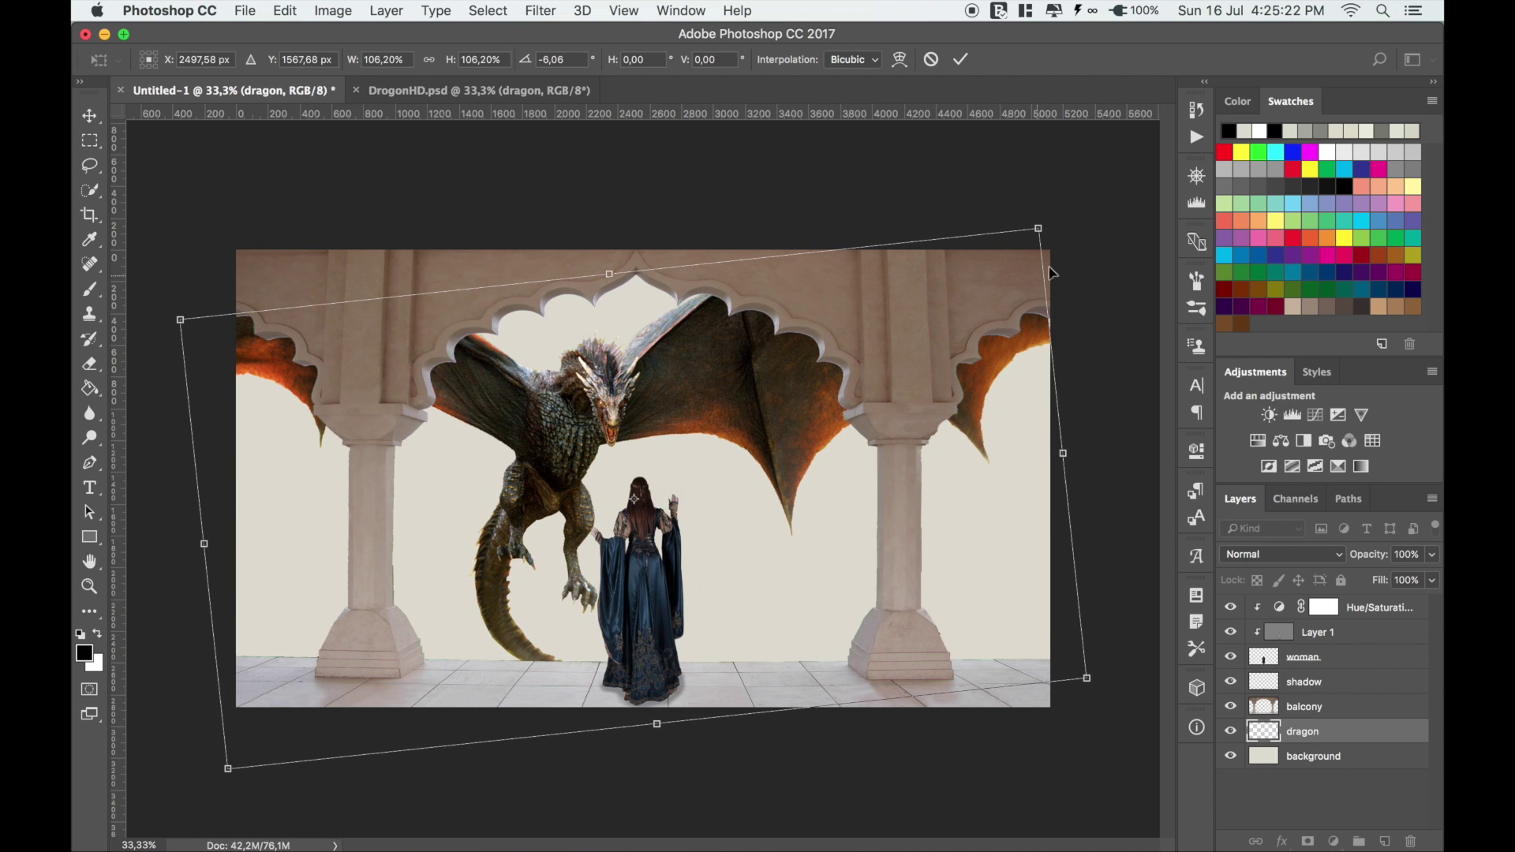
drag(1043, 233, 1050, 225)
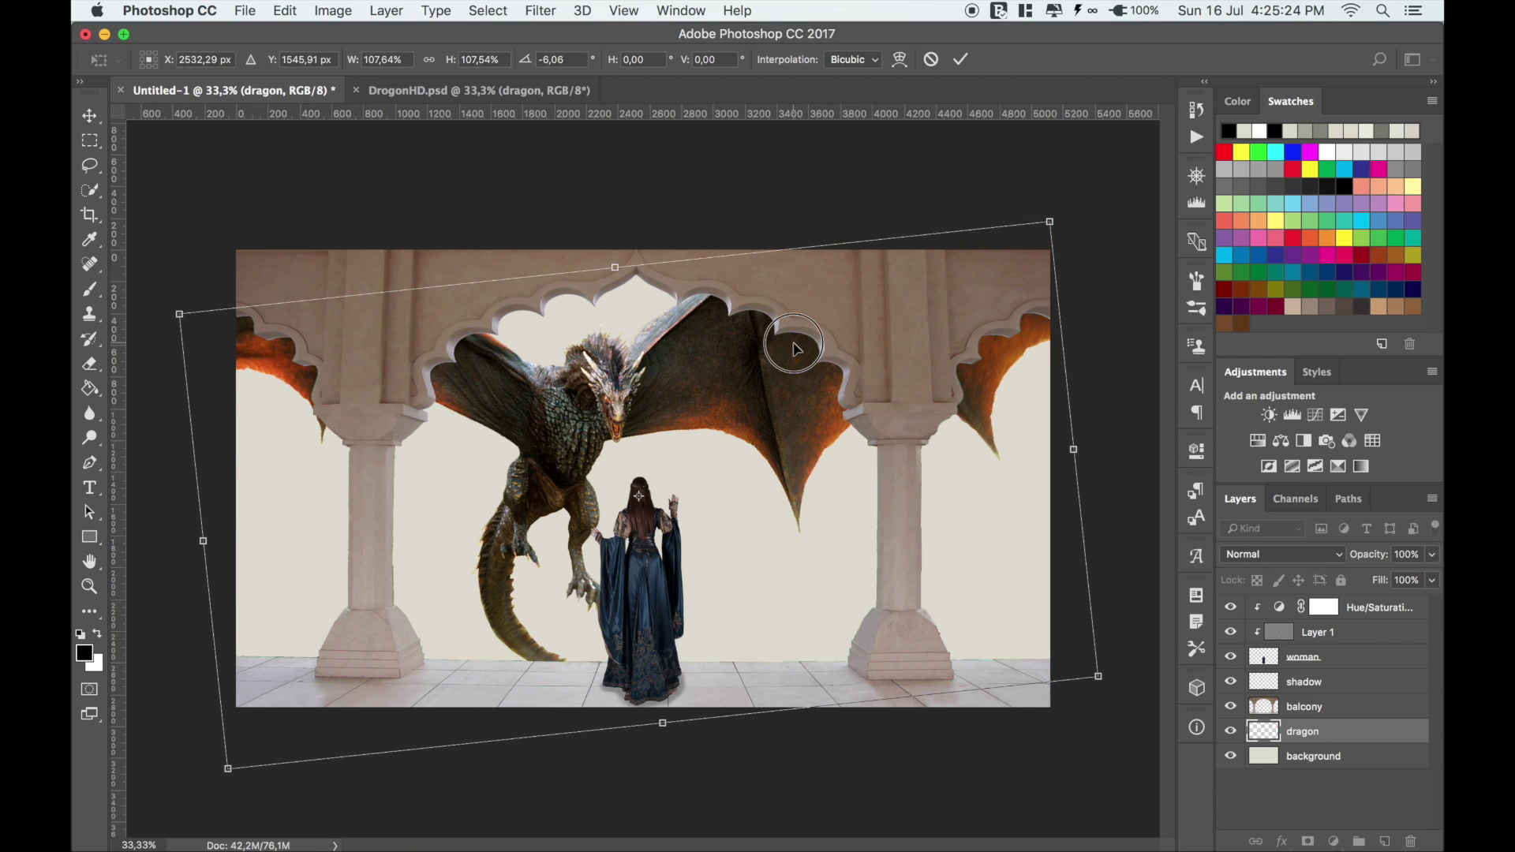
drag(785, 347, 769, 338)
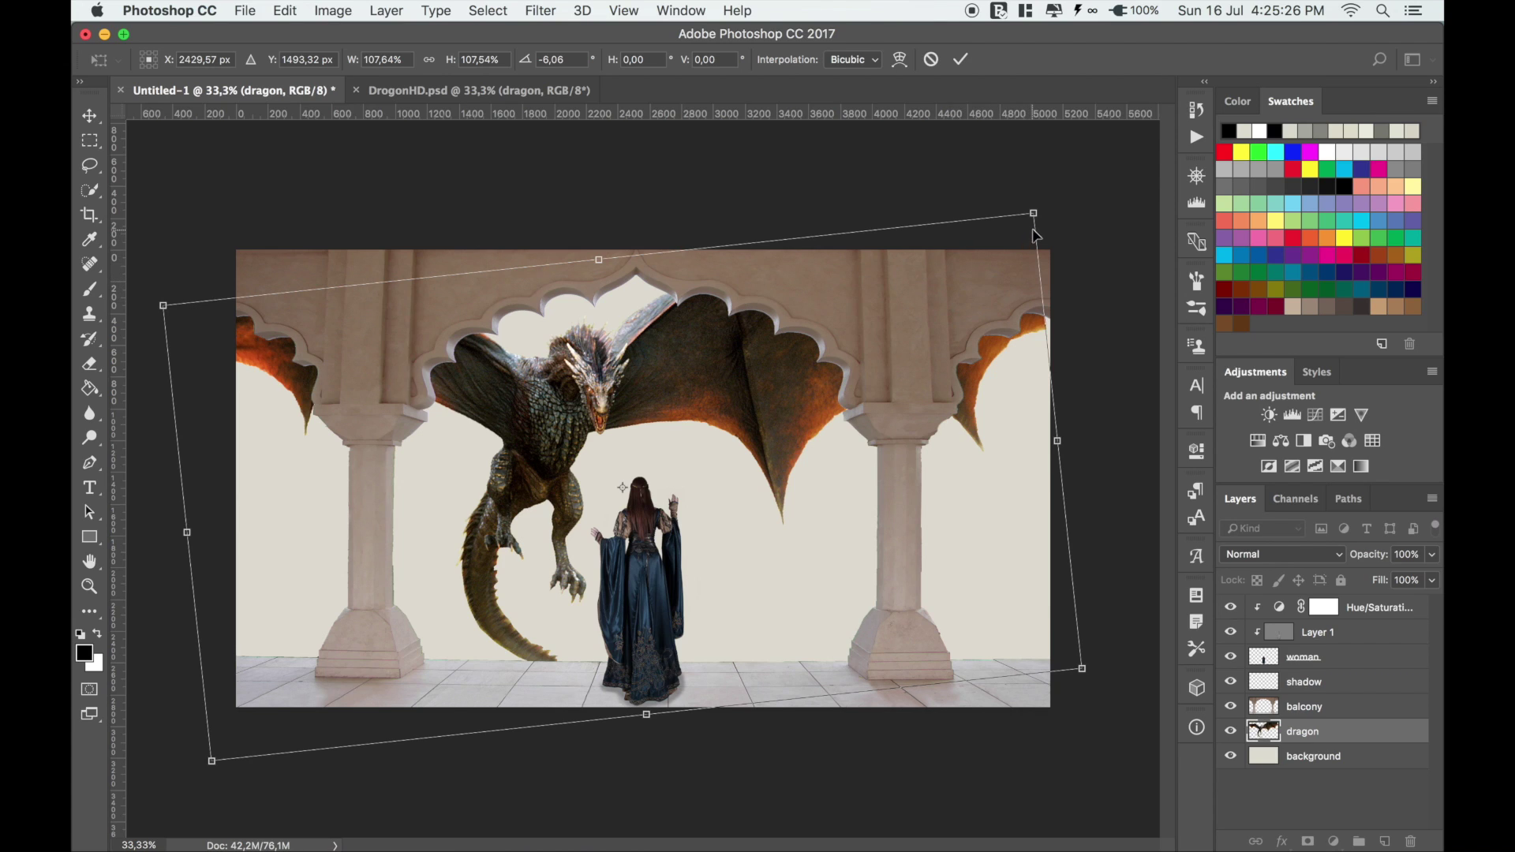
drag(1034, 213, 1041, 210)
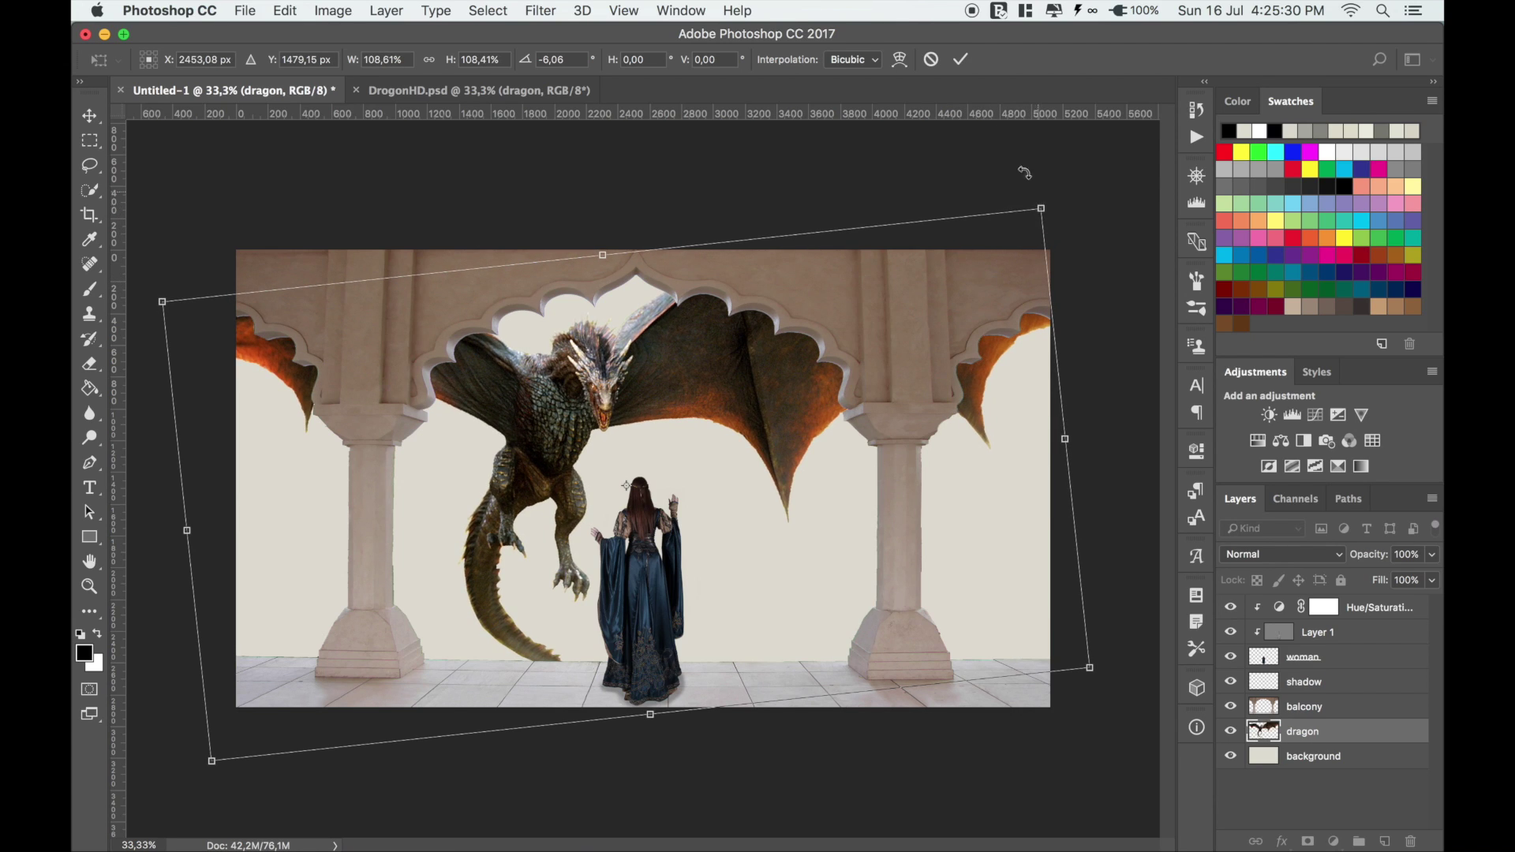
click(960, 59)
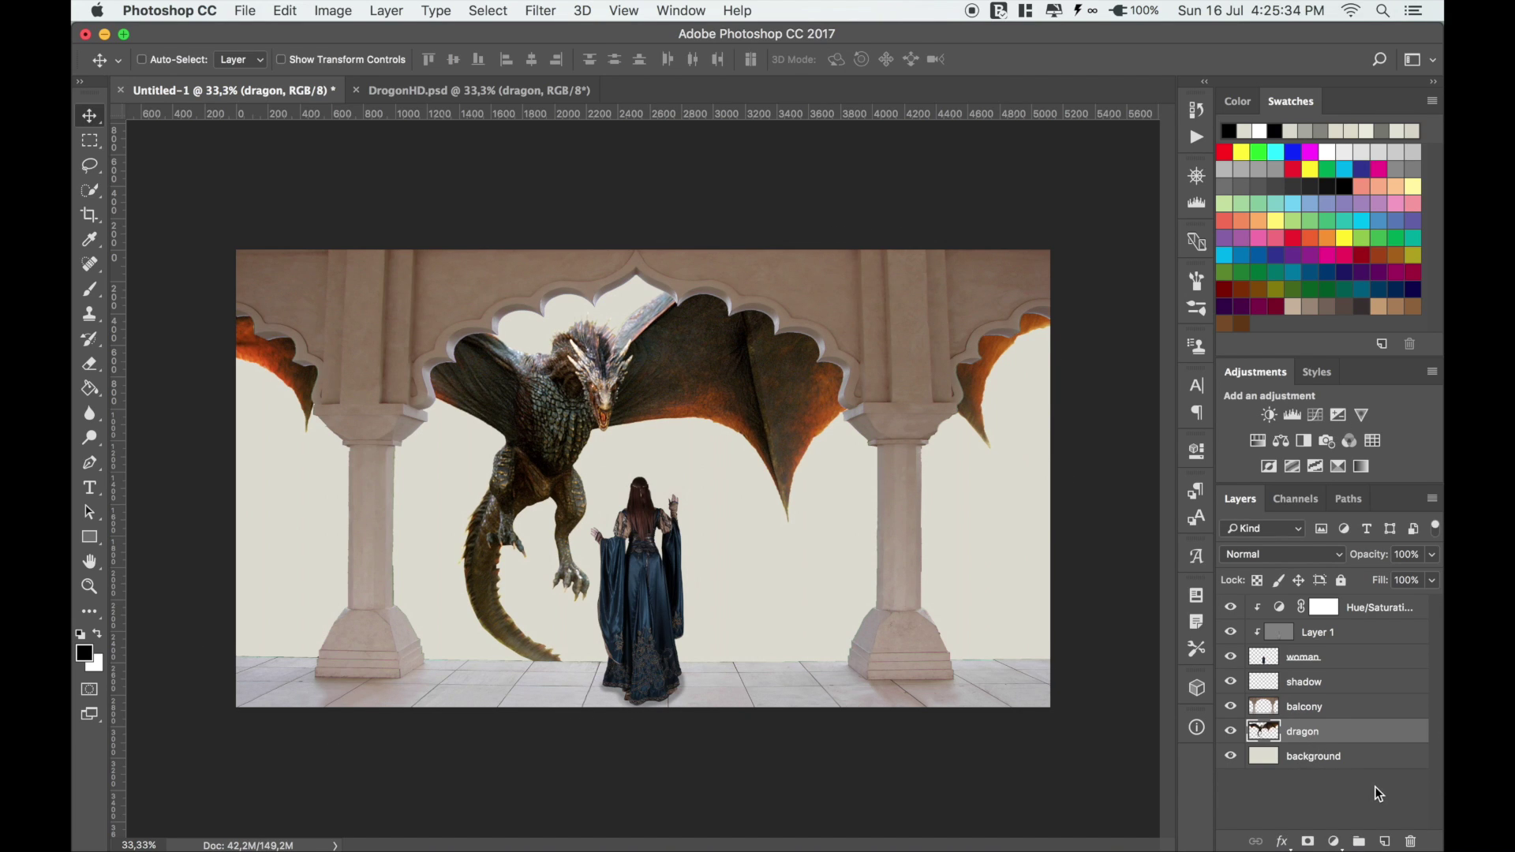
Clip a Hue/Saturation adjustment to the dragon with Saturation -35 and Lightness -24
click(1256, 441)
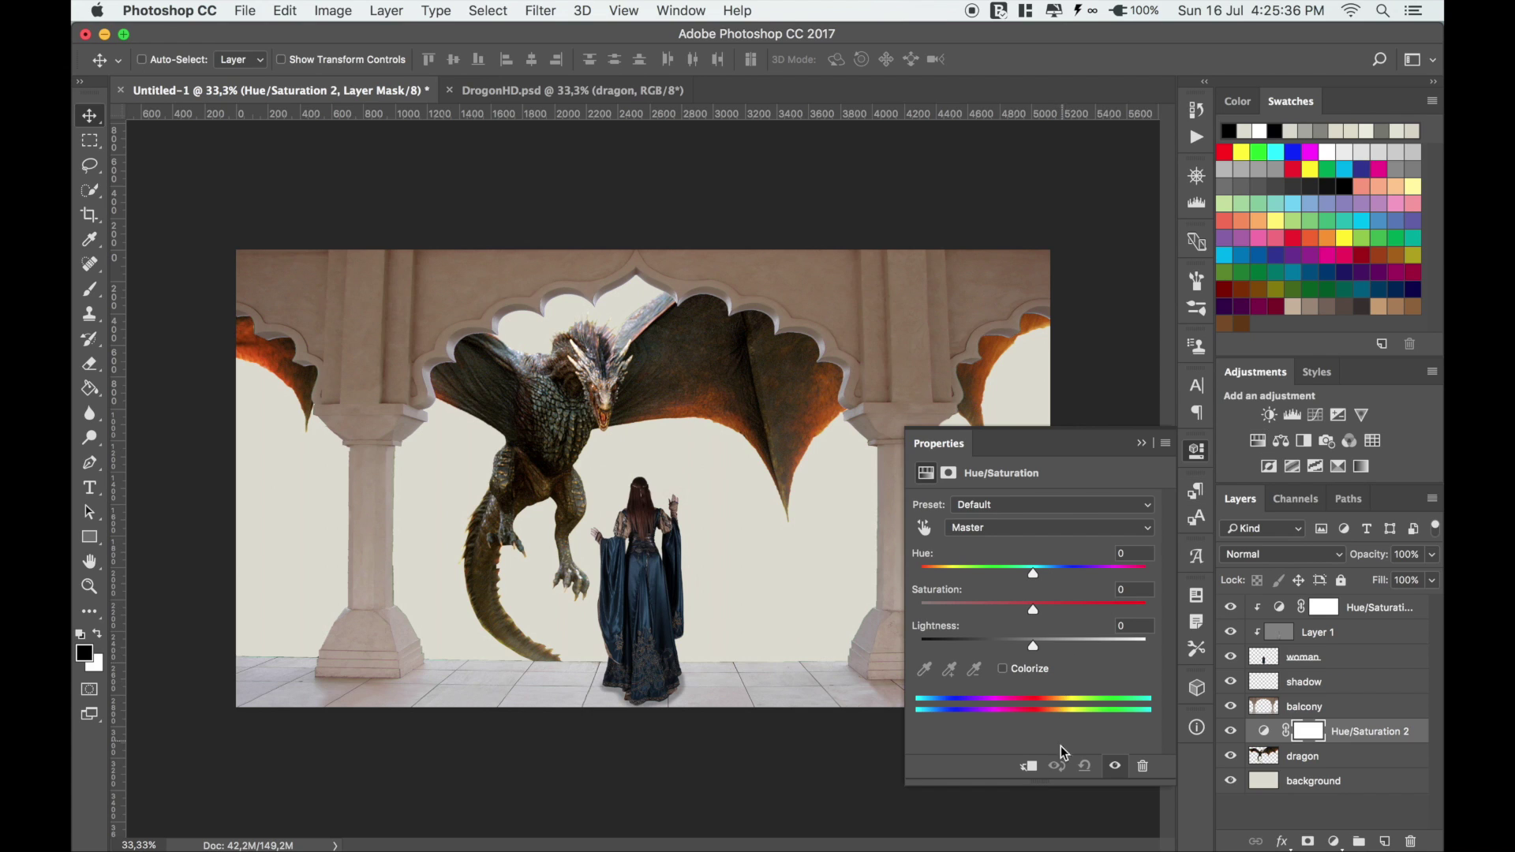
click(1030, 768)
mouse_move(1032, 609)
mouse_down()
mouse_move(993, 609)
mouse_move(1005, 642)
mouse_up()
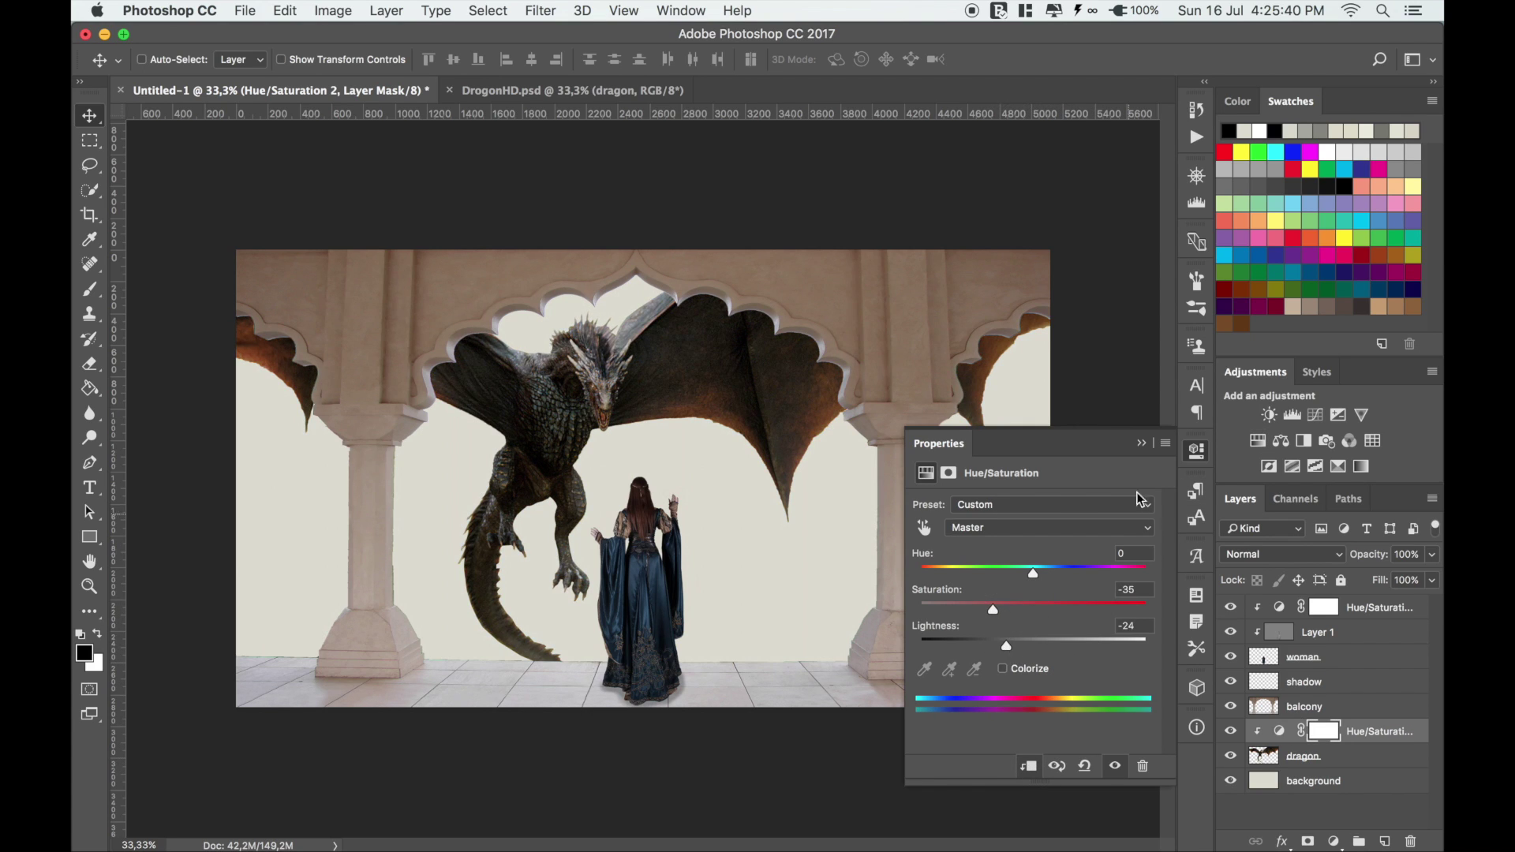
click(1142, 444)
Add a layer above the dragon filled with 50% Gray and blended as Overlay
click(1274, 762)
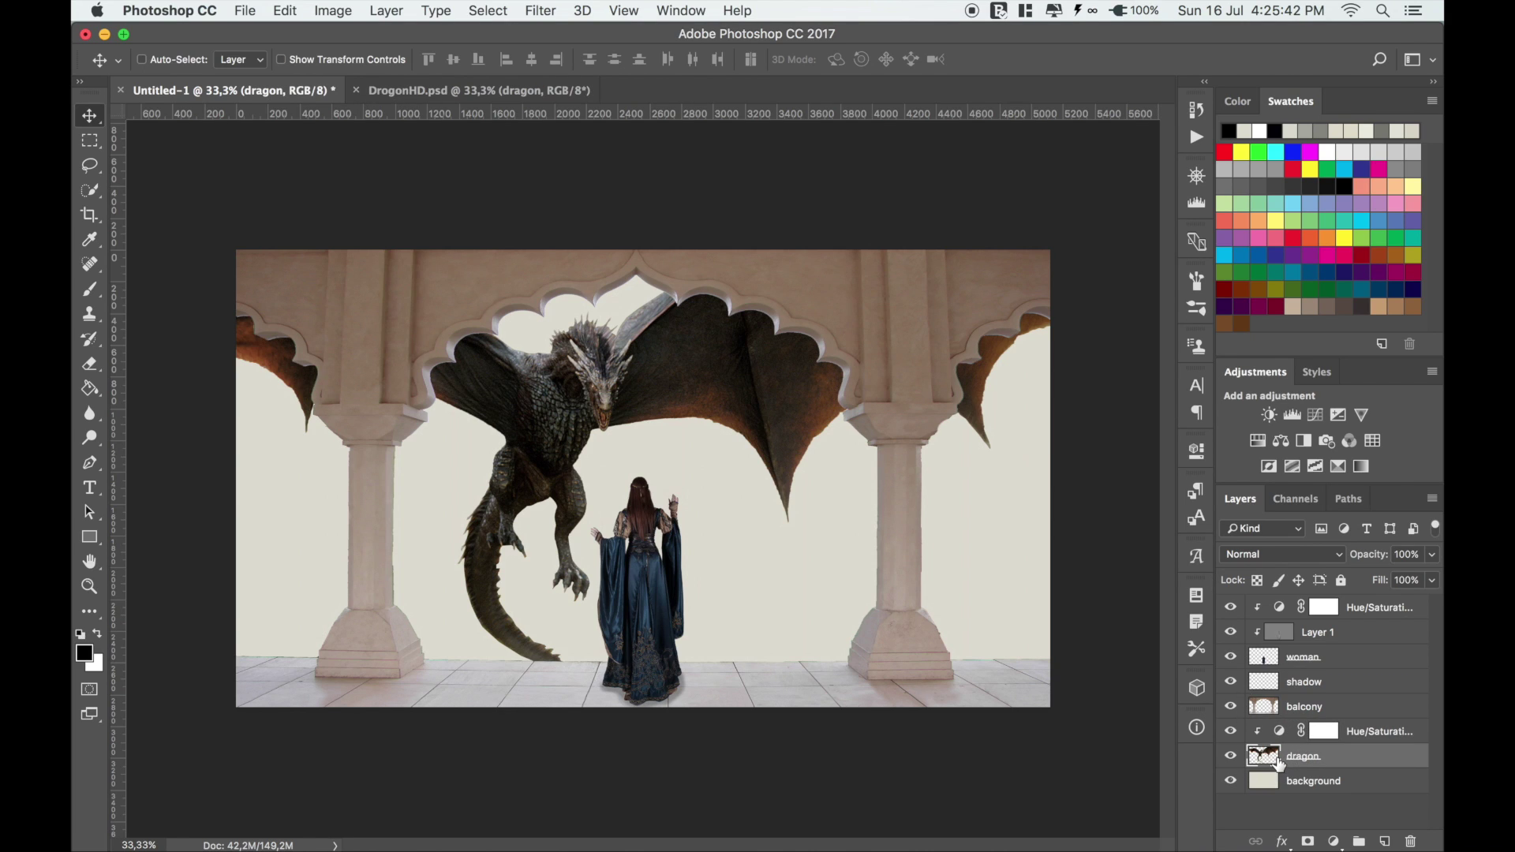
click(1384, 841)
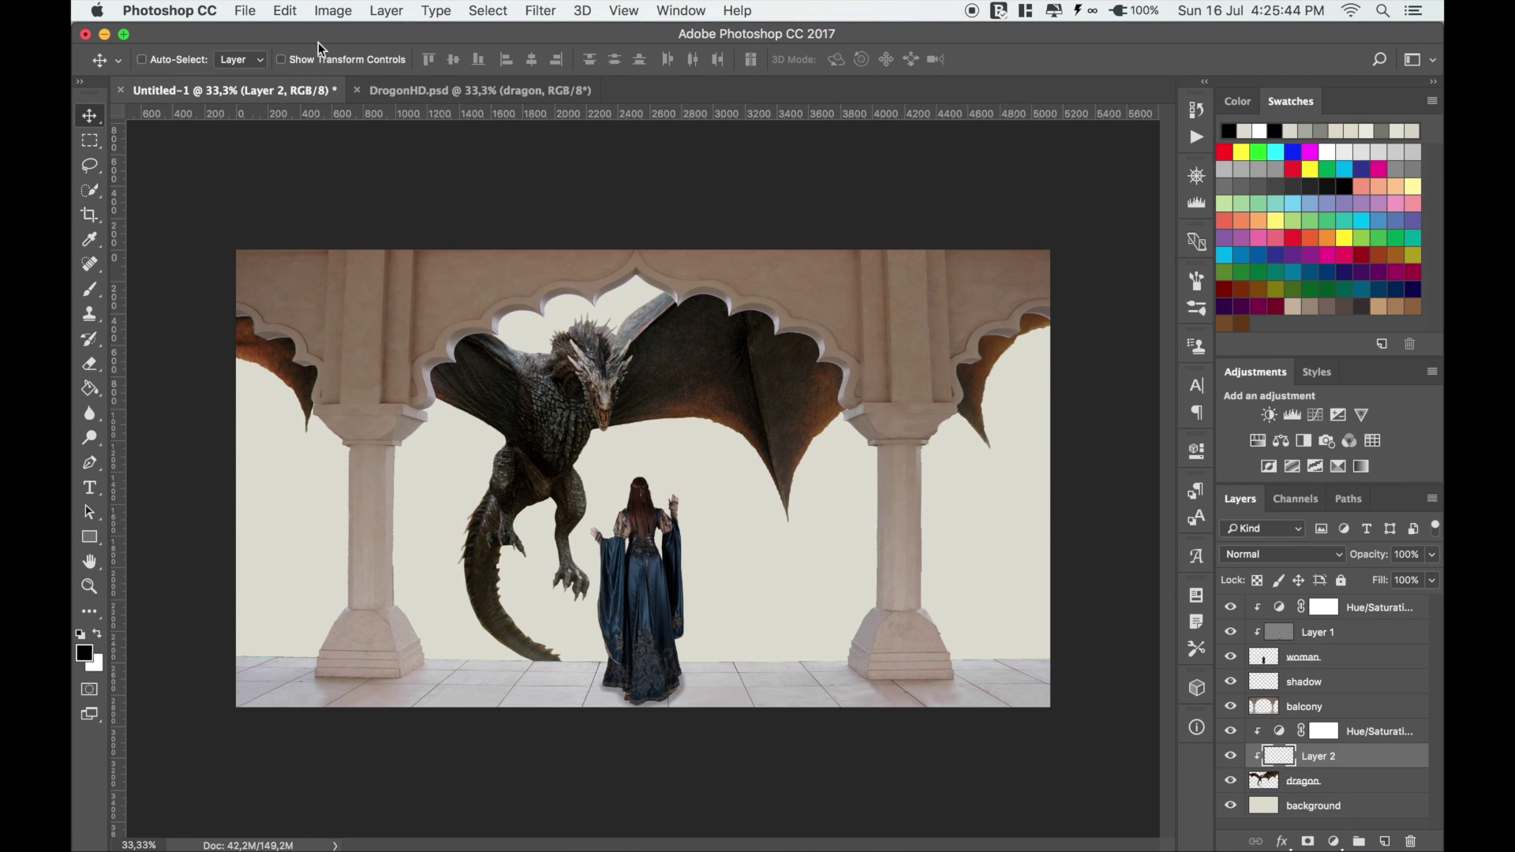
click(297, 14)
click(331, 315)
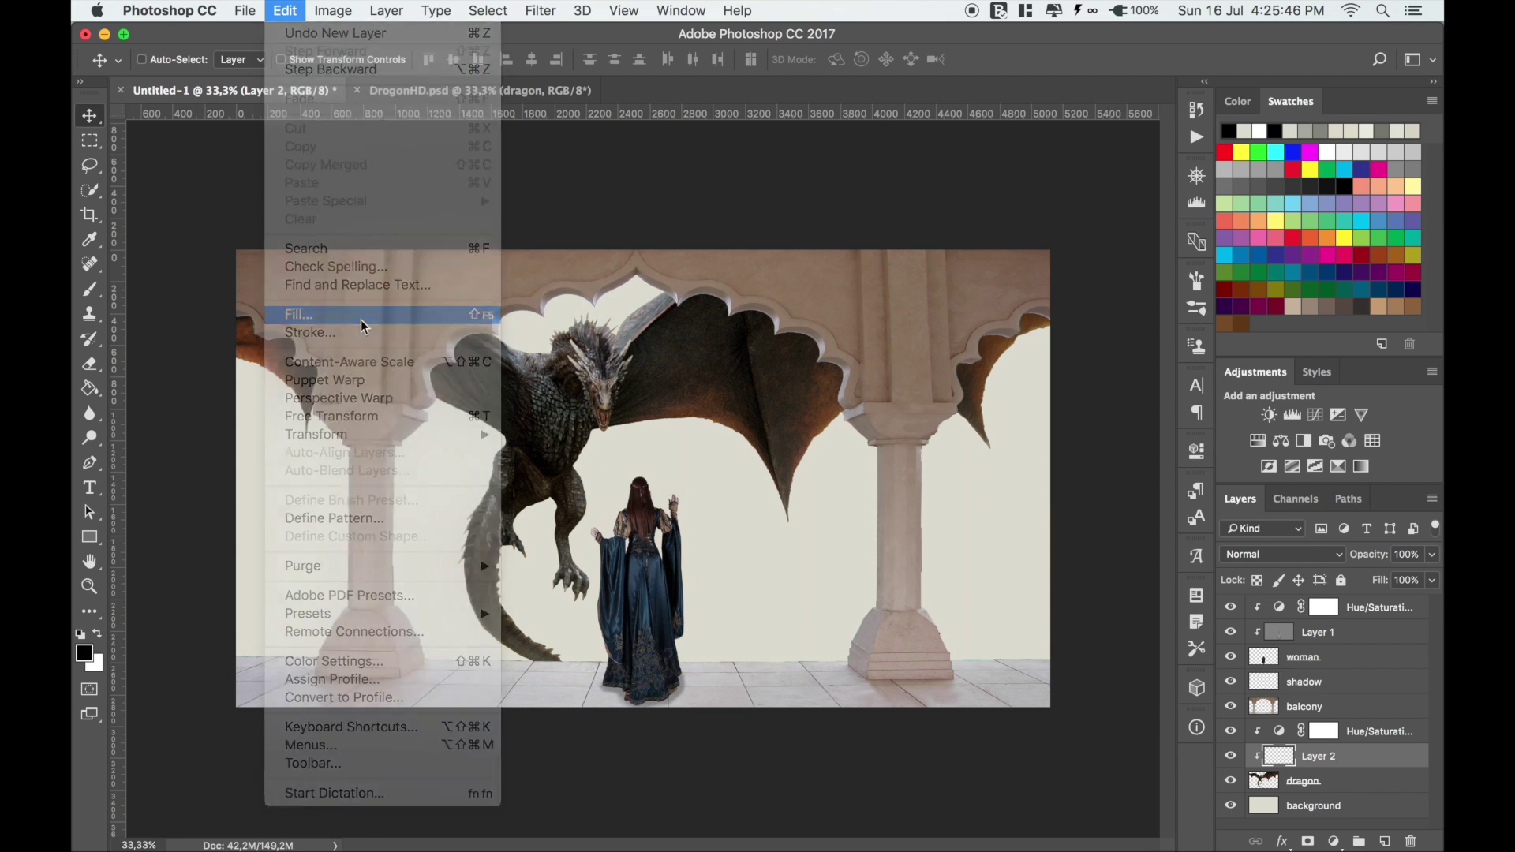
click(868, 329)
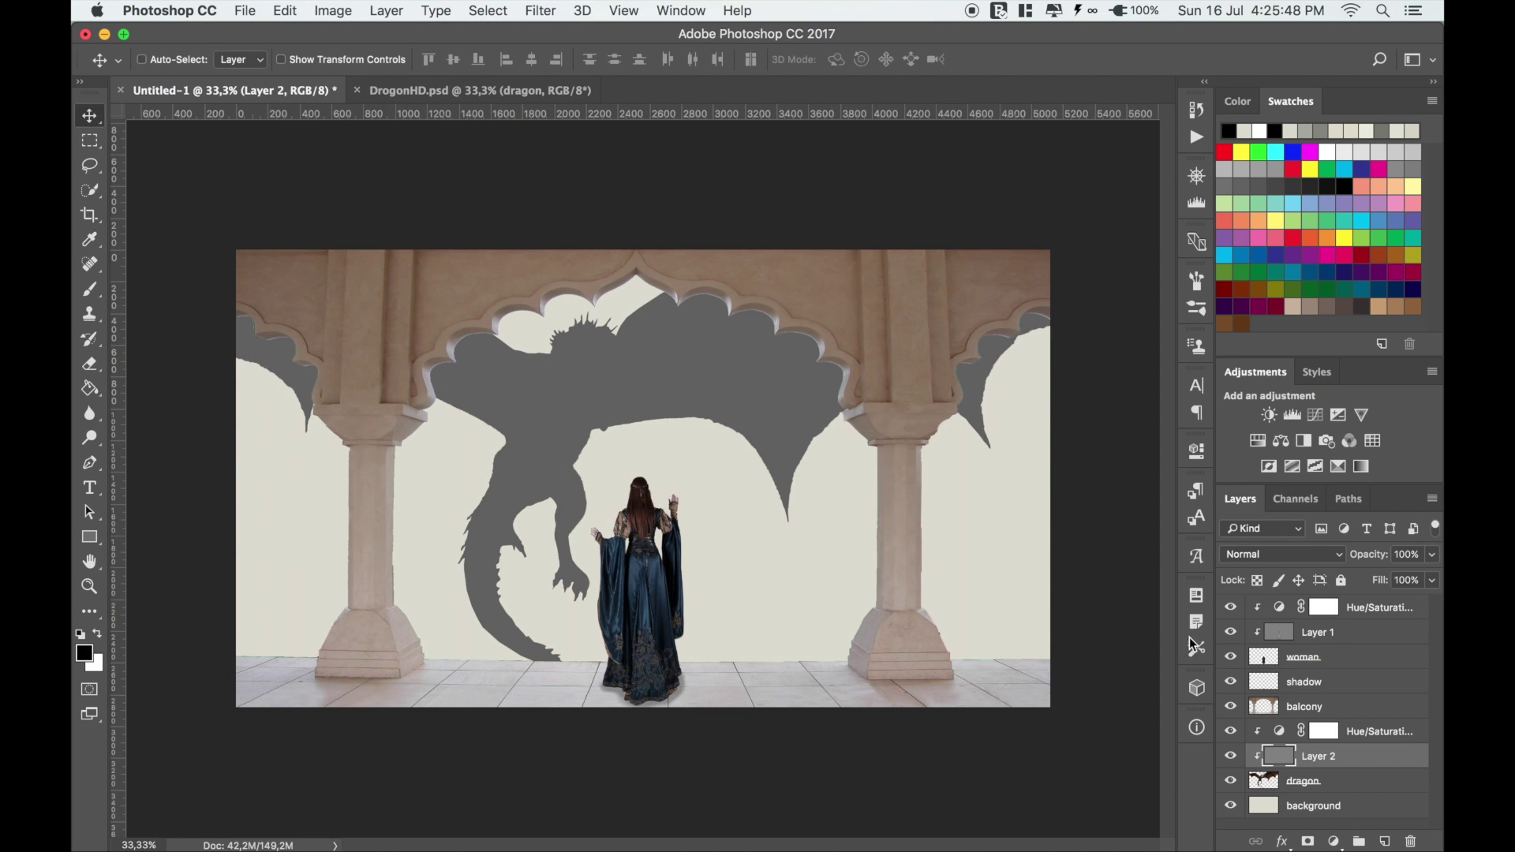
click(1275, 562)
click(1277, 760)
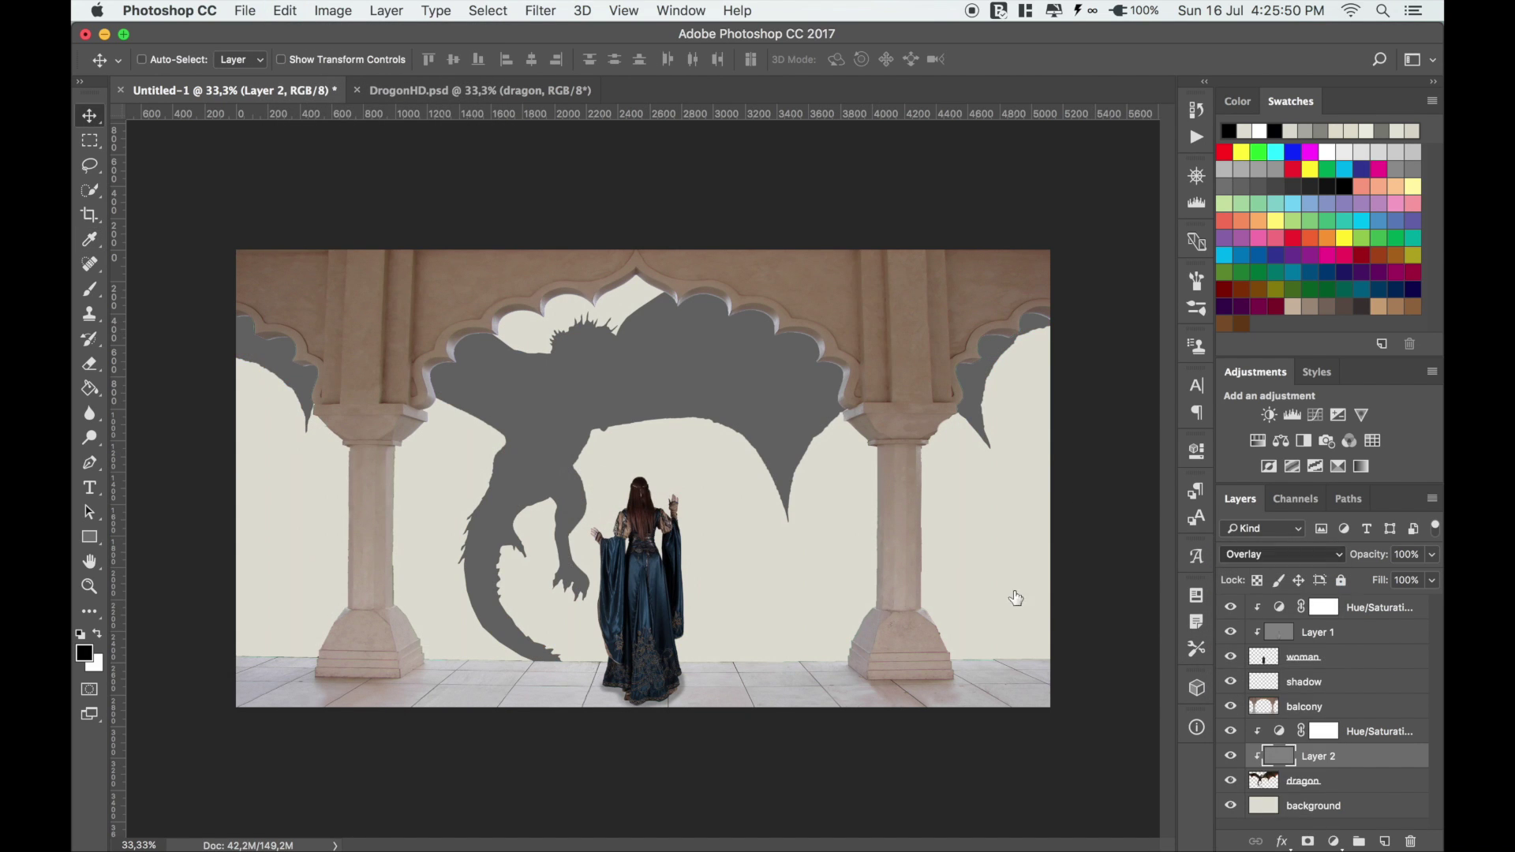
Burn the dragon's right and left wing edges and around its head darker
click(89, 438)
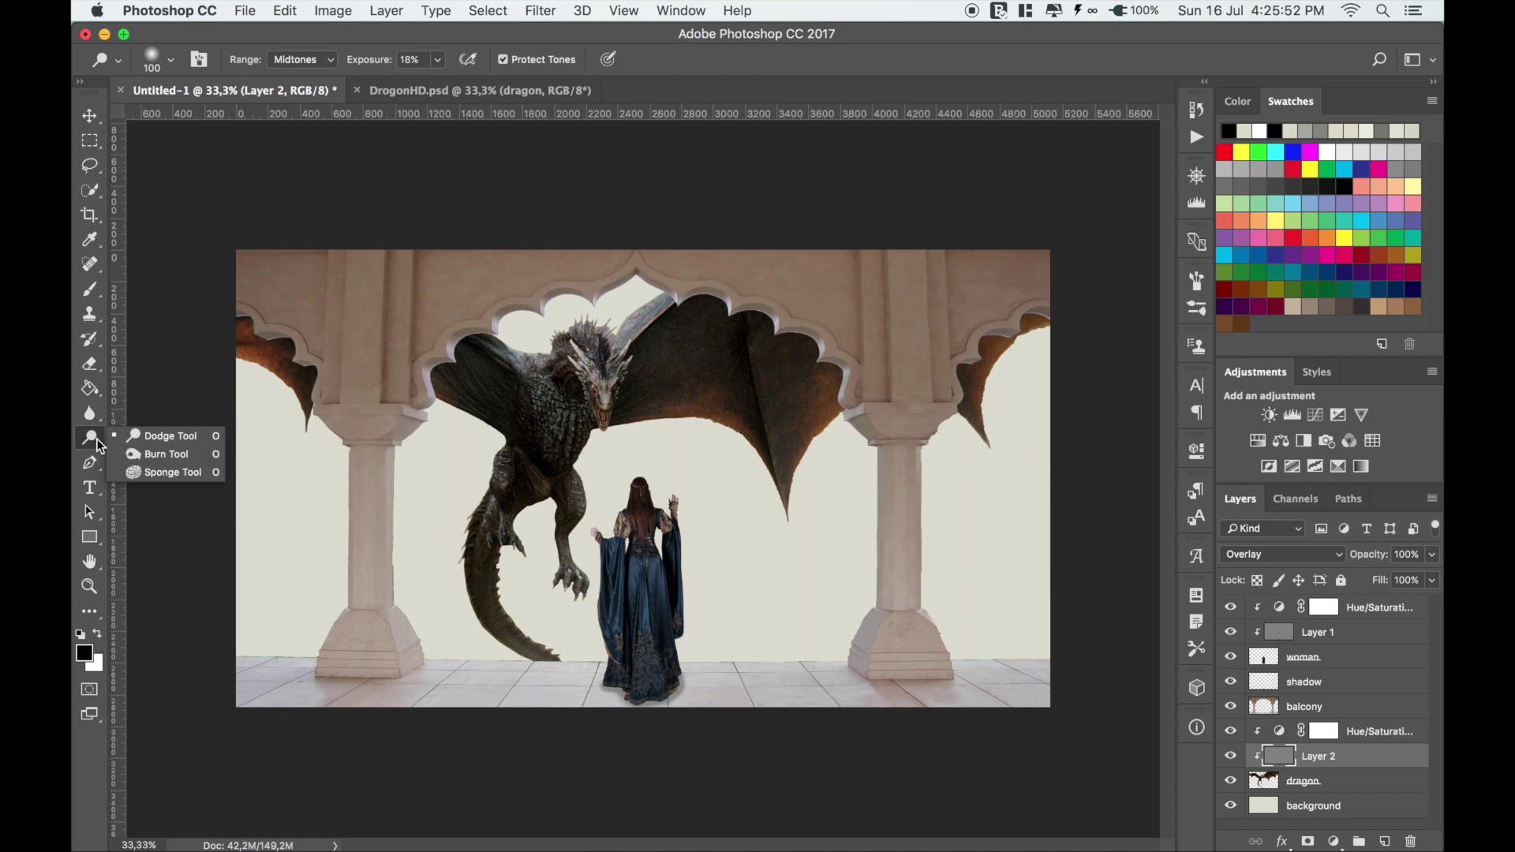
click(161, 456)
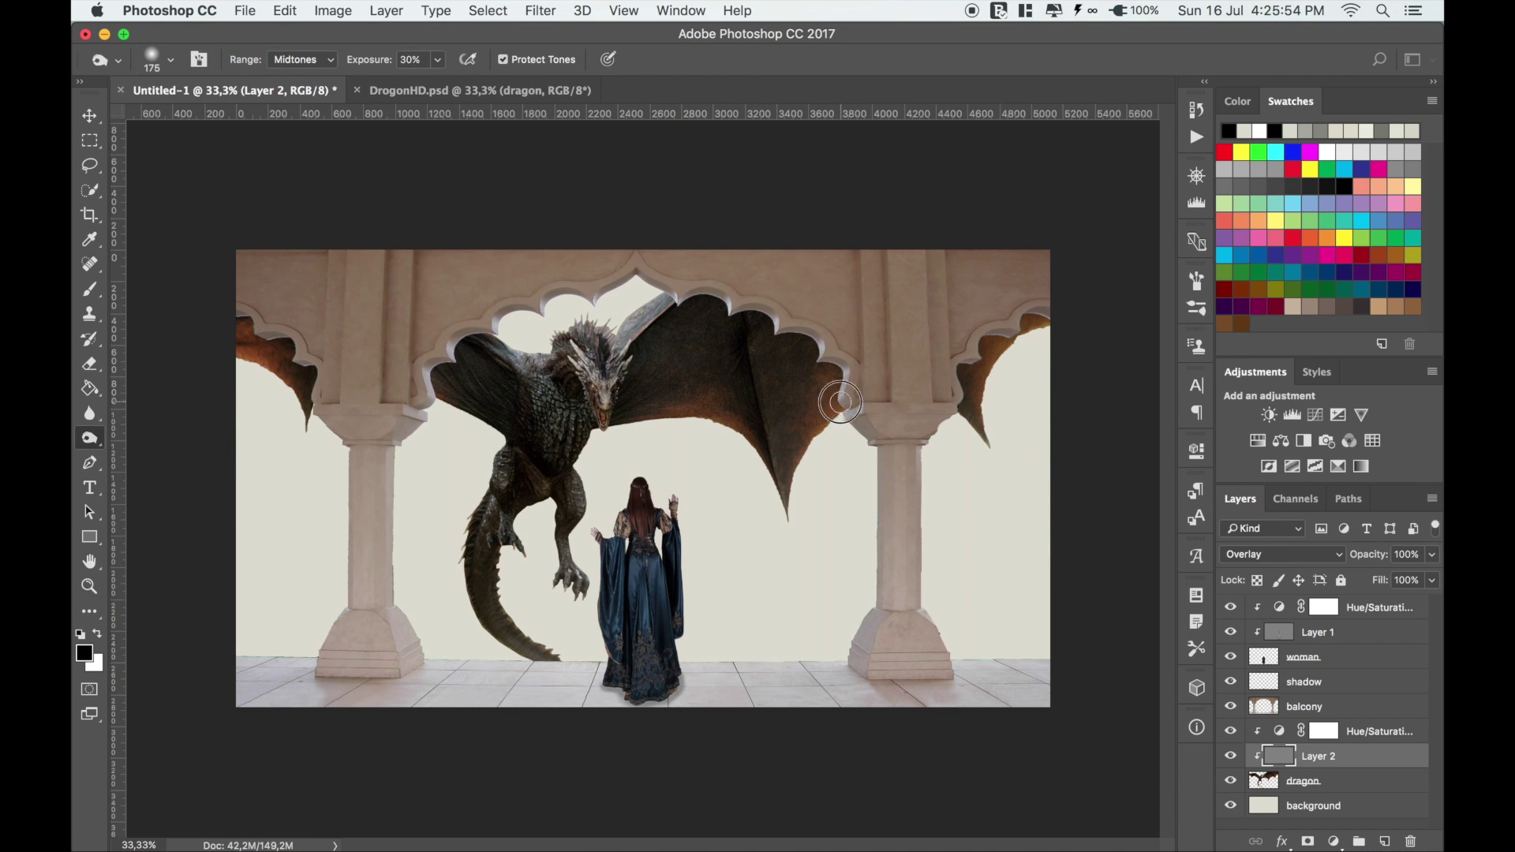
drag(842, 399, 813, 429)
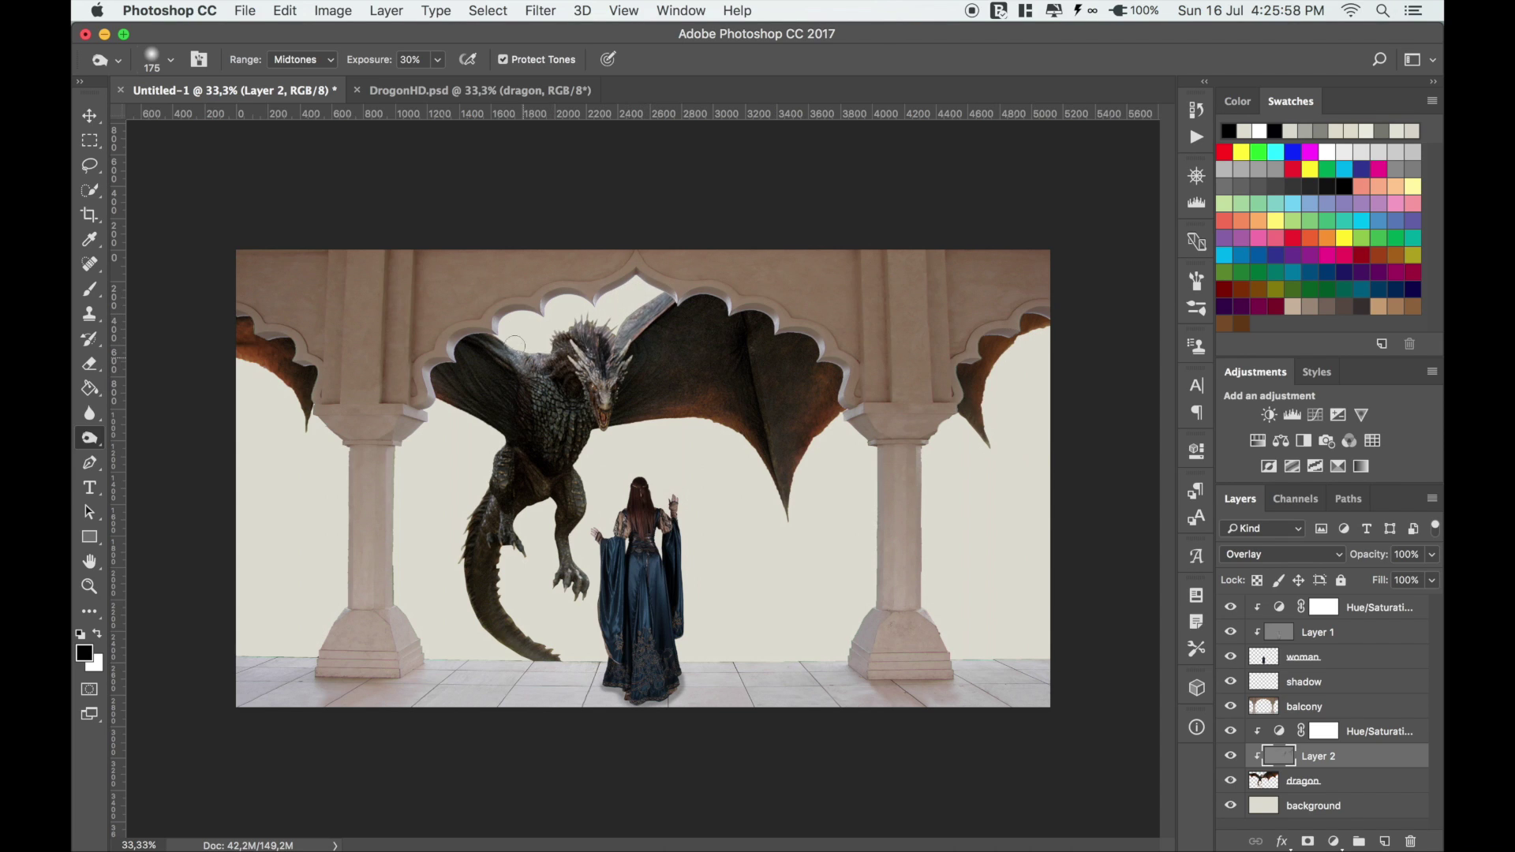
drag(293, 356, 242, 330)
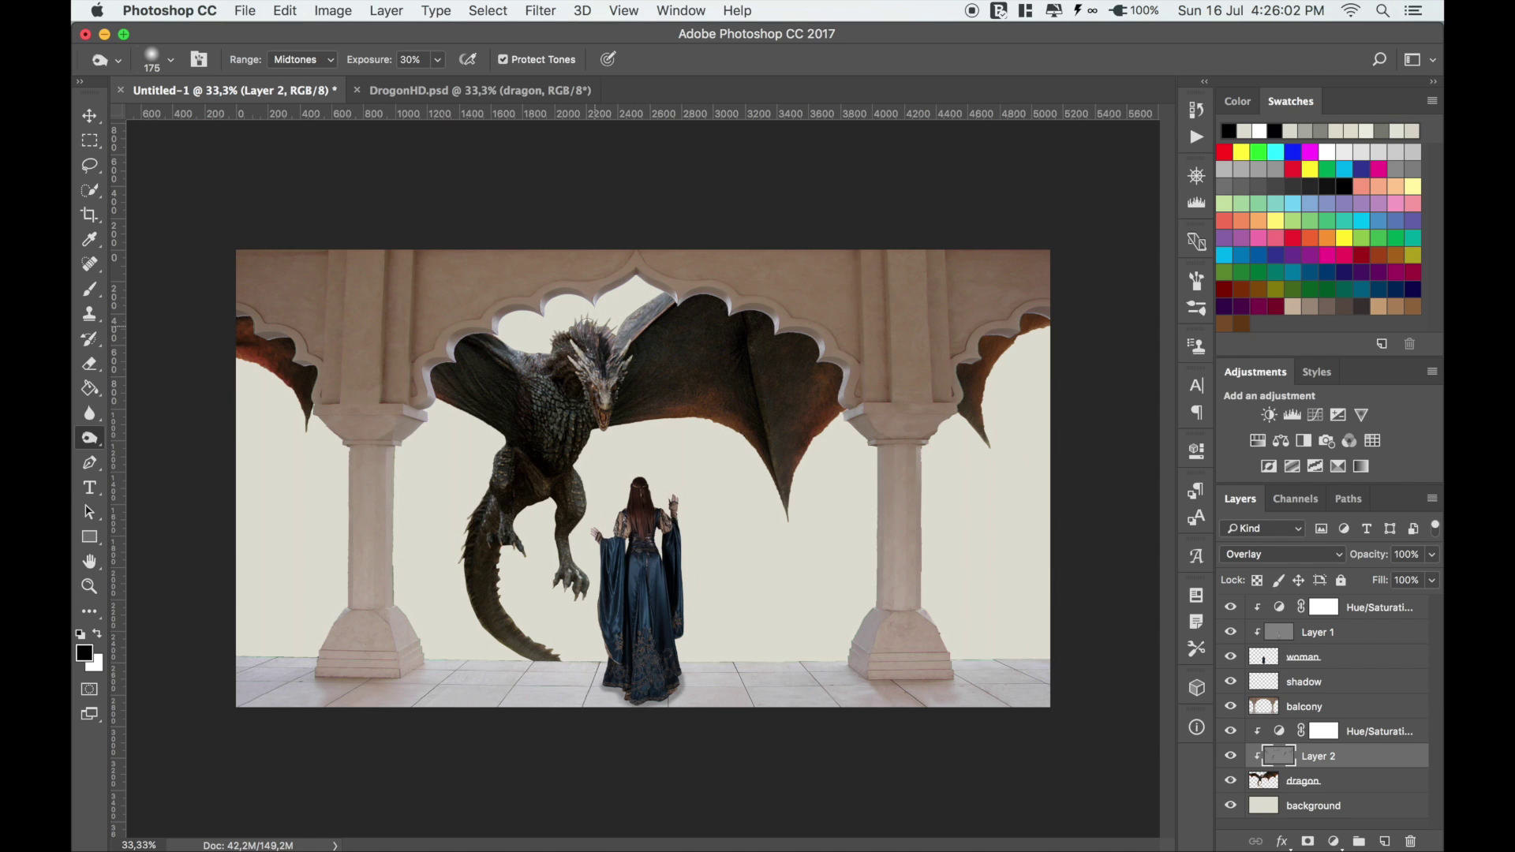
drag(595, 312, 529, 339)
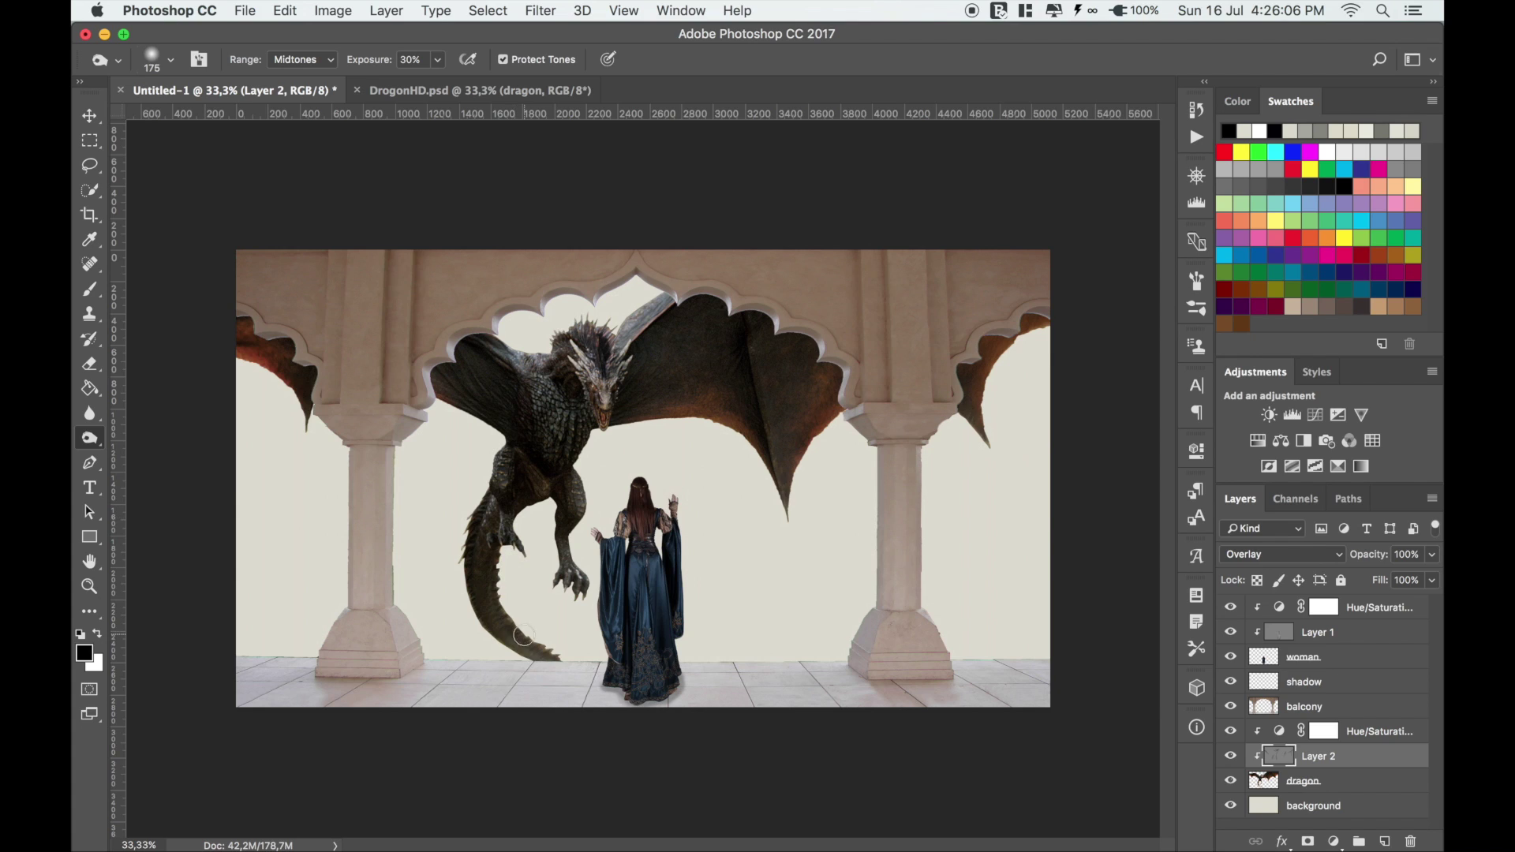
Dodge the dragon's head, neck and chest scales, claw and leg lighter
click(92, 449)
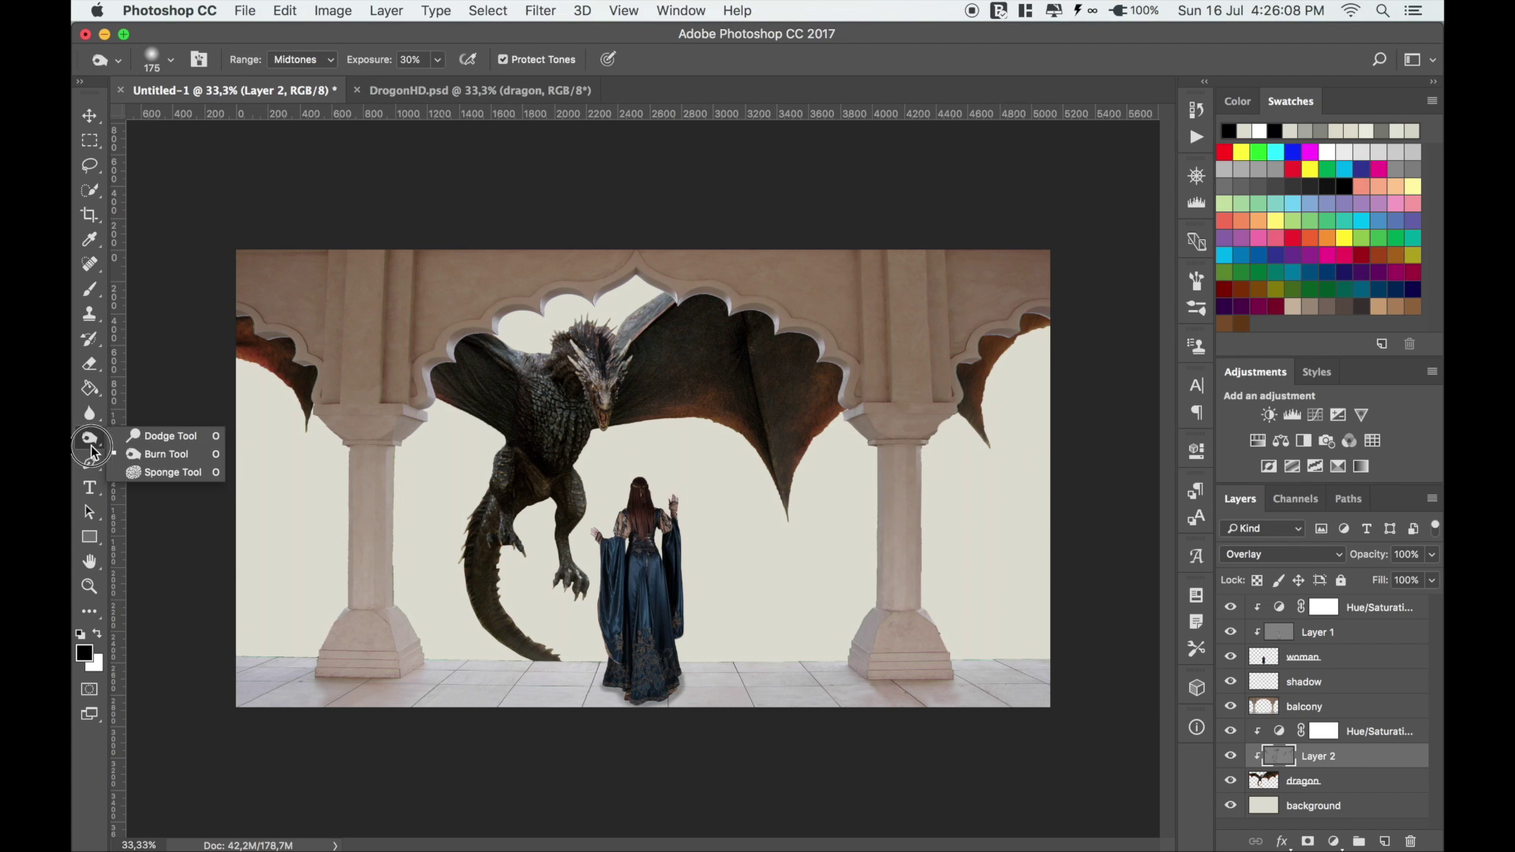
click(163, 435)
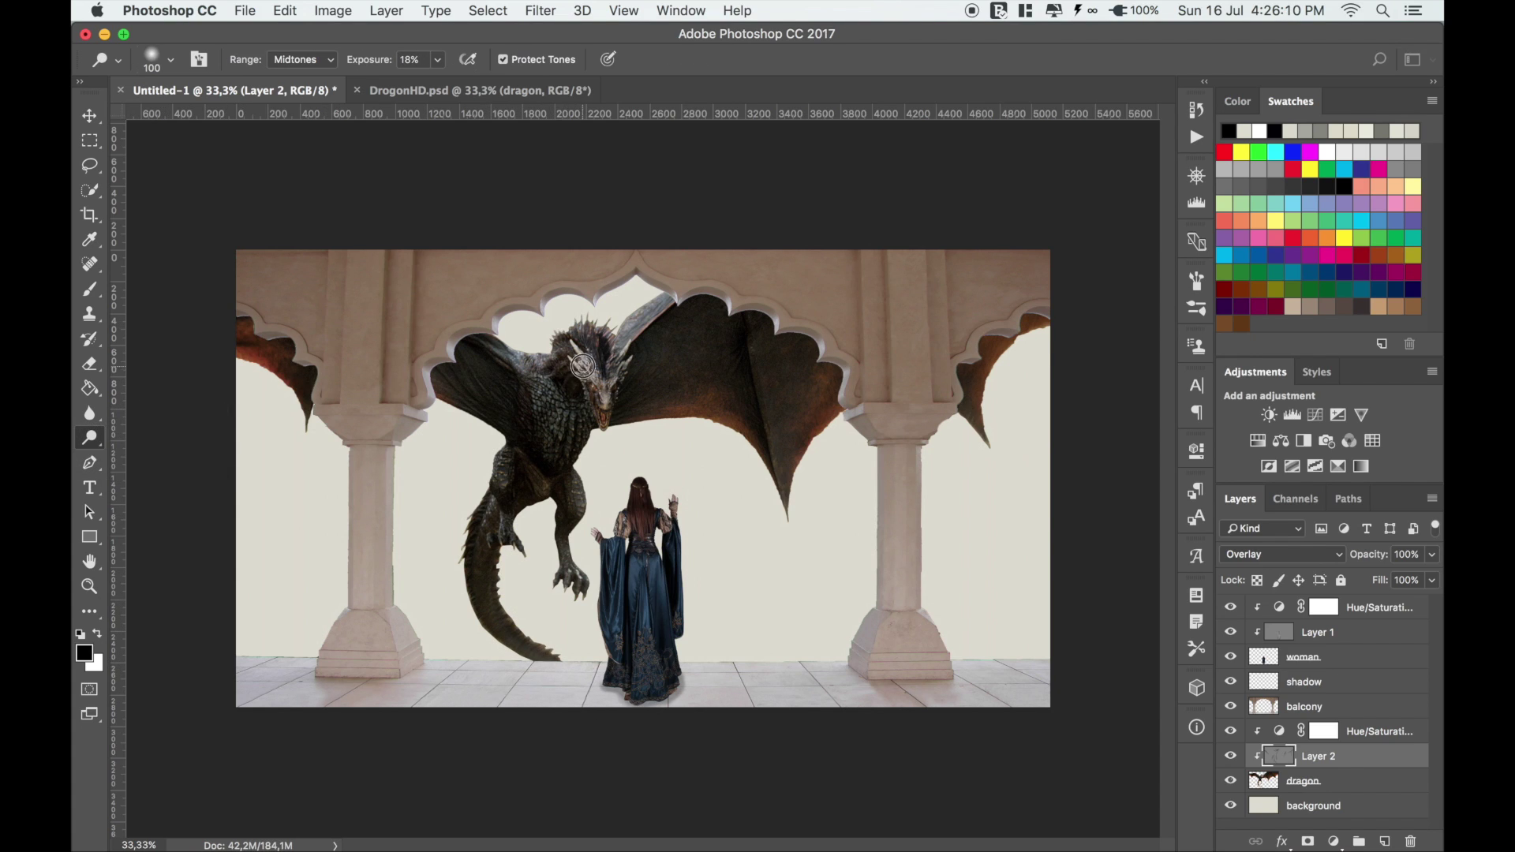
drag(581, 351, 601, 418)
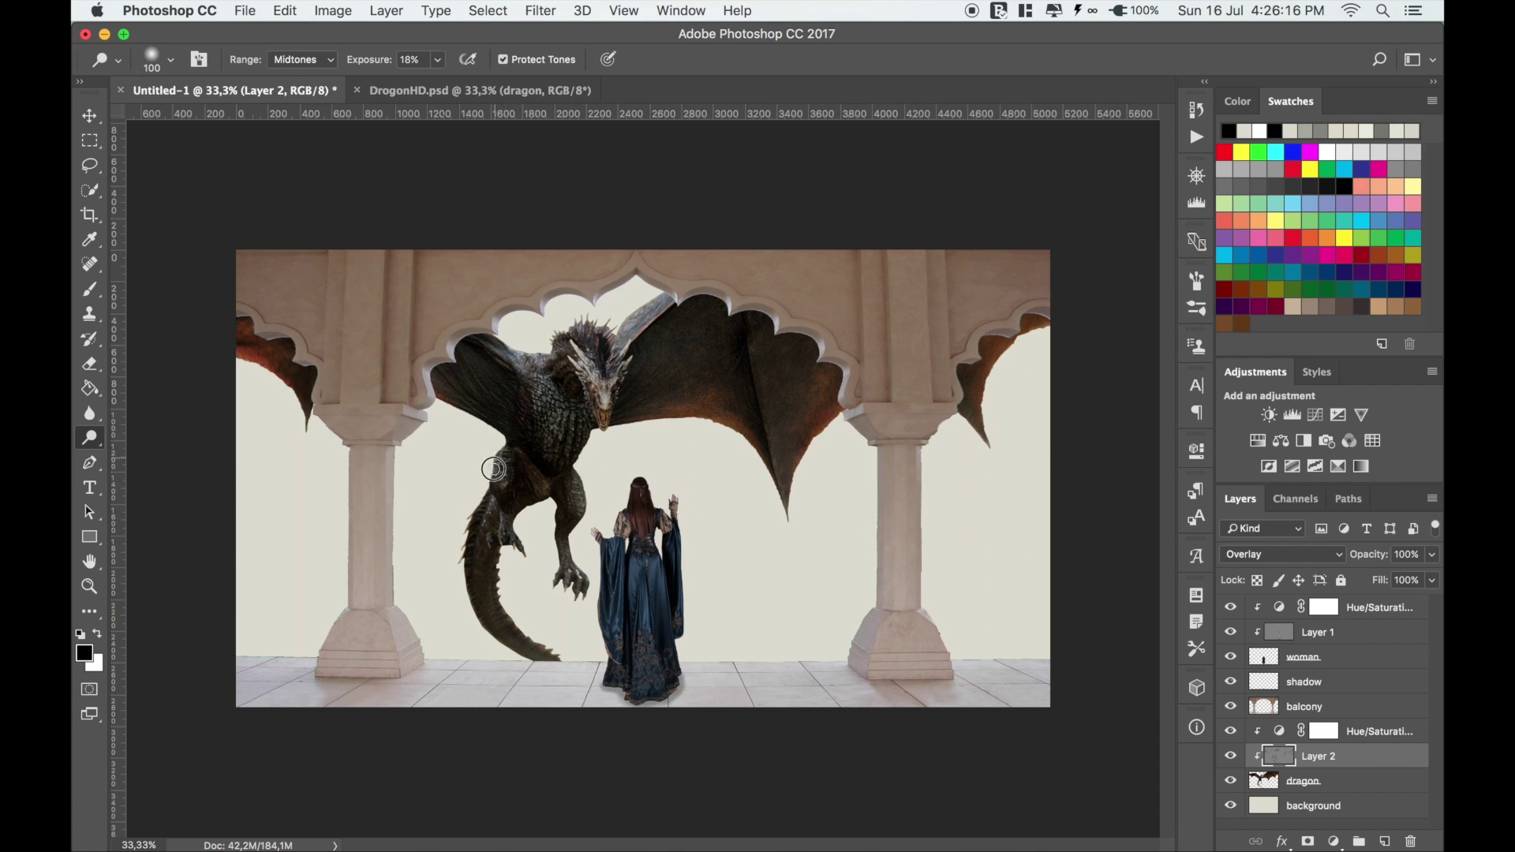
drag(504, 453, 546, 363)
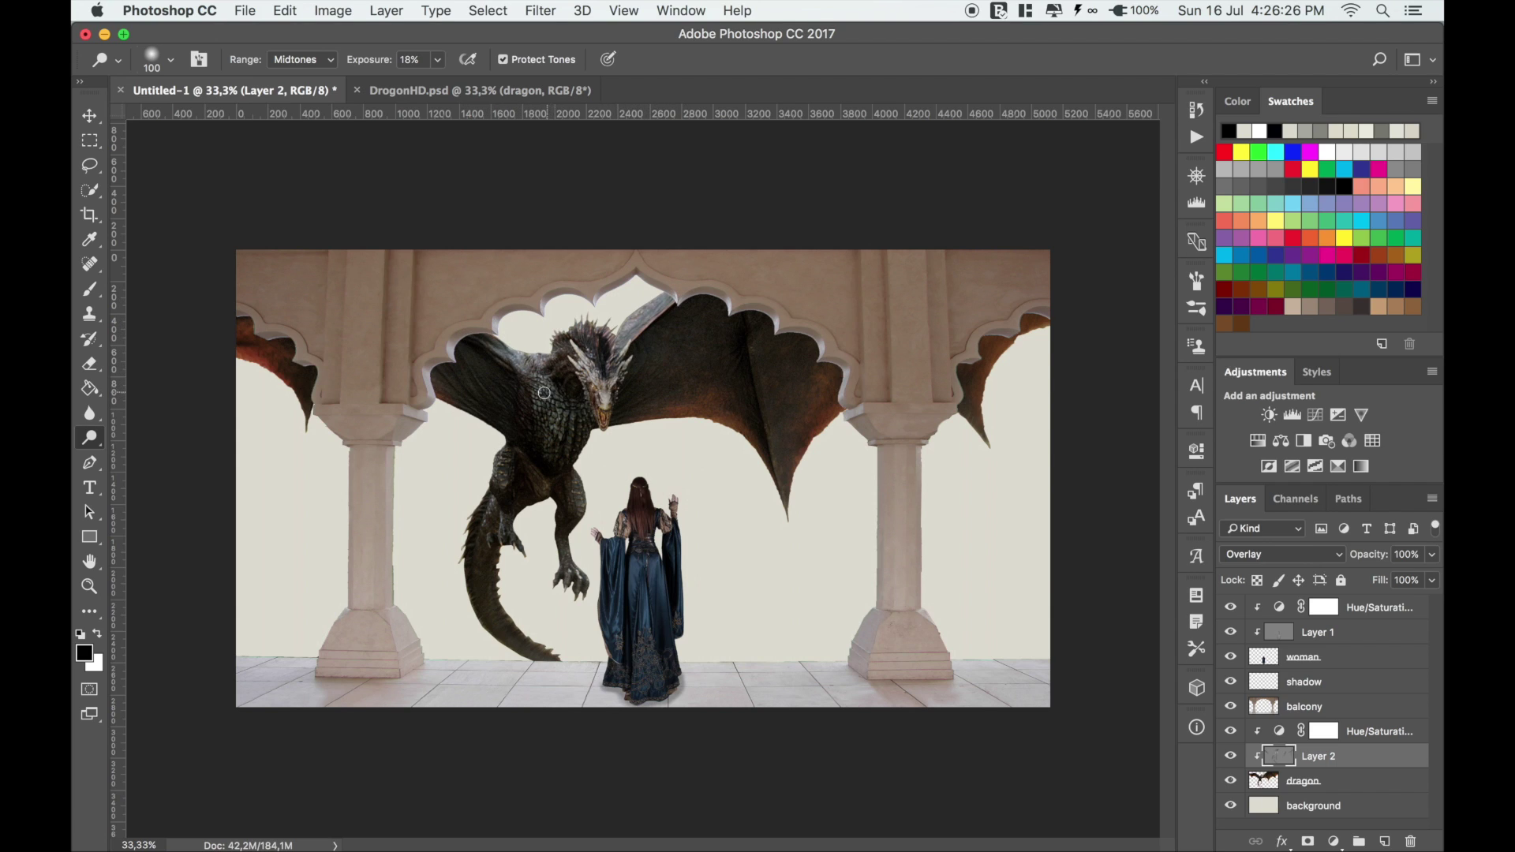
drag(543, 392, 533, 414)
drag(549, 547, 495, 534)
click(89, 116)
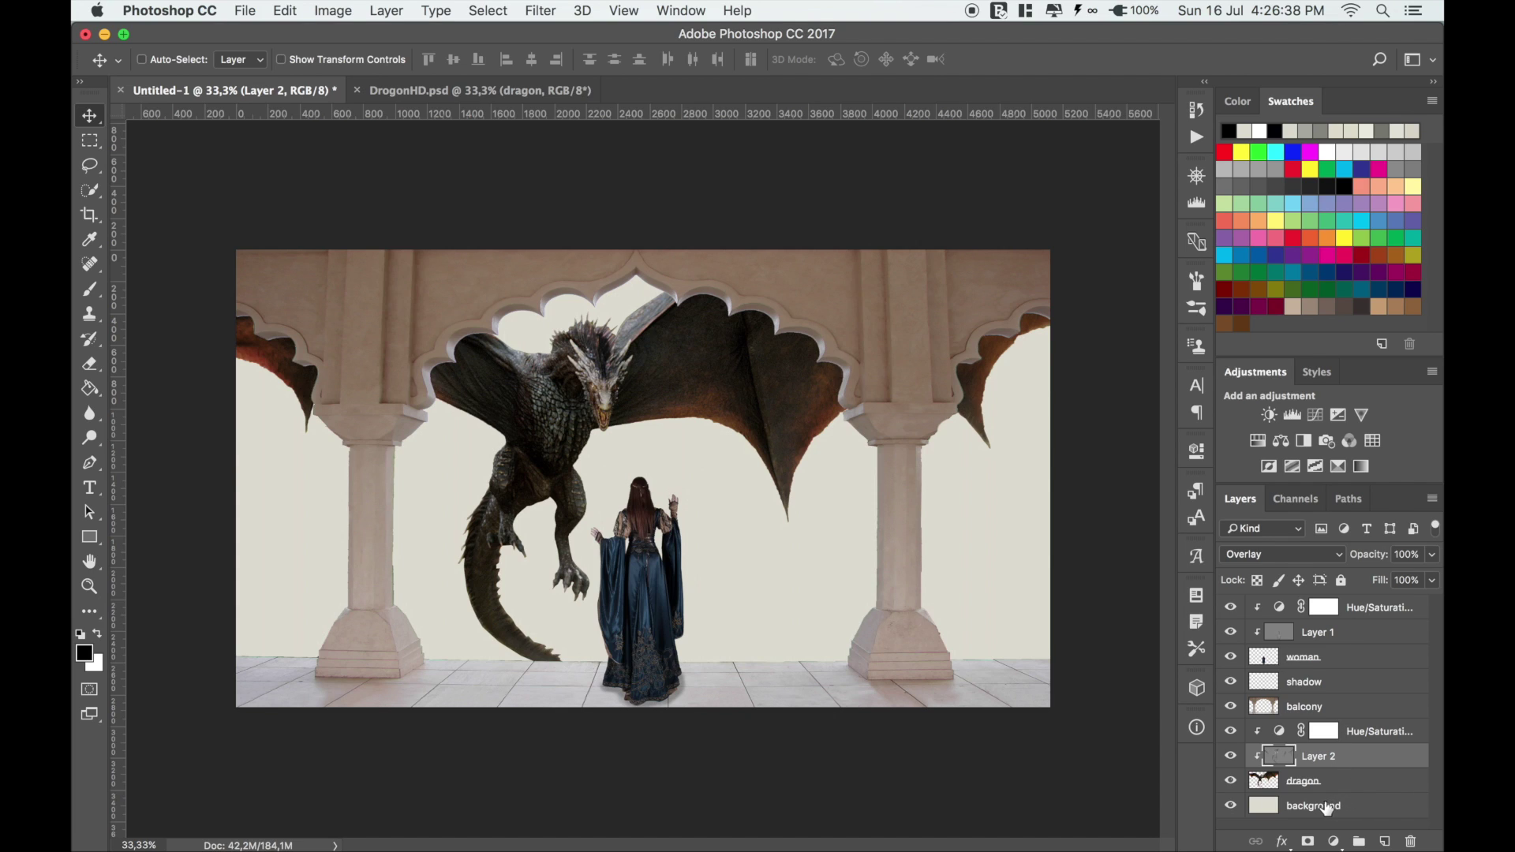
Add a new layer above the background and name it fog
click(1326, 806)
click(1385, 841)
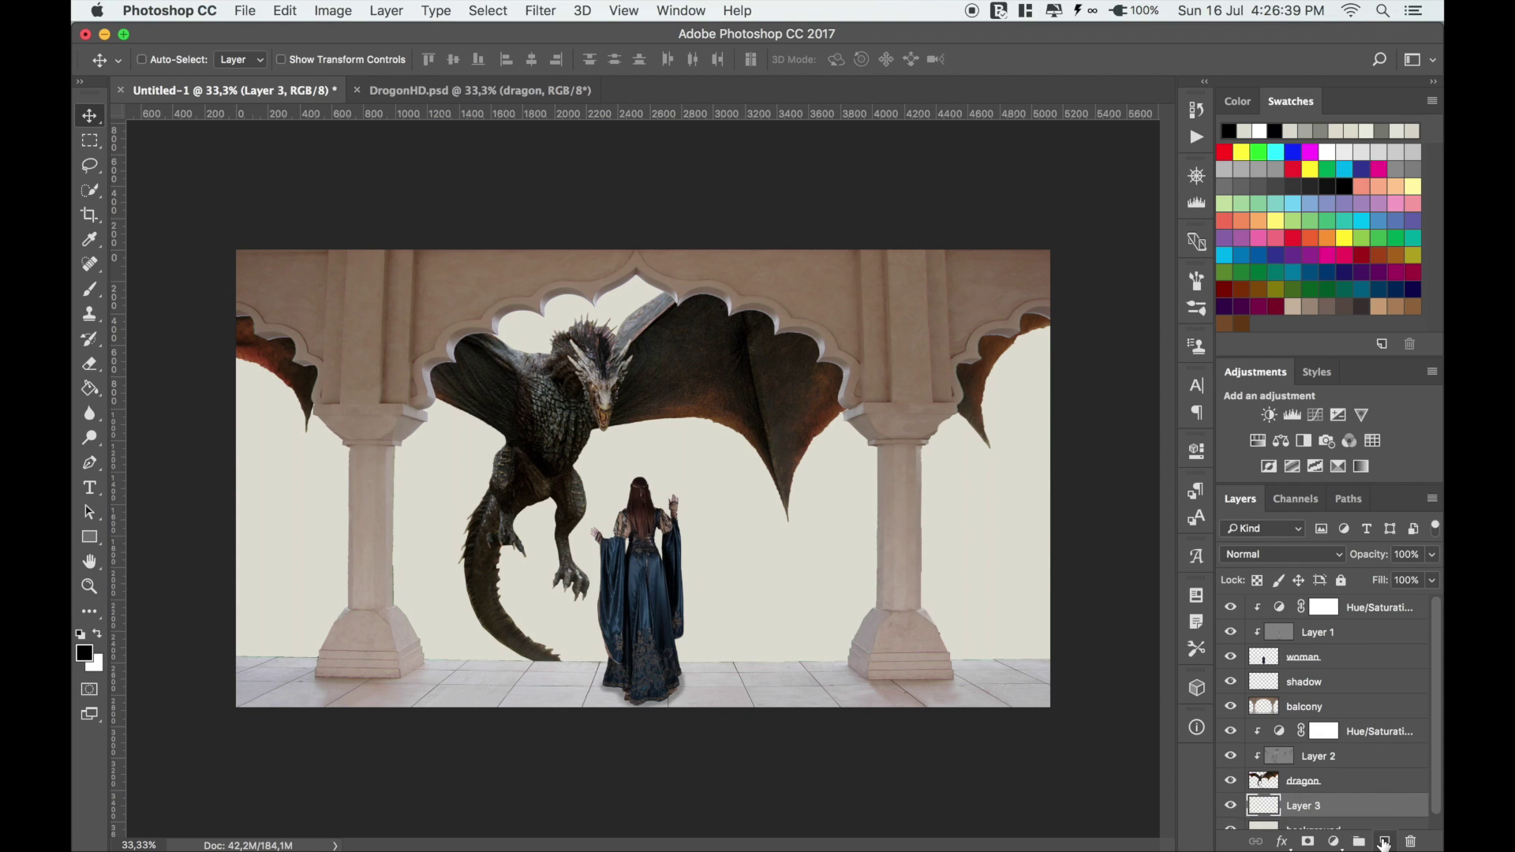
double_click(1304, 805)
text(fog)
key(Return)
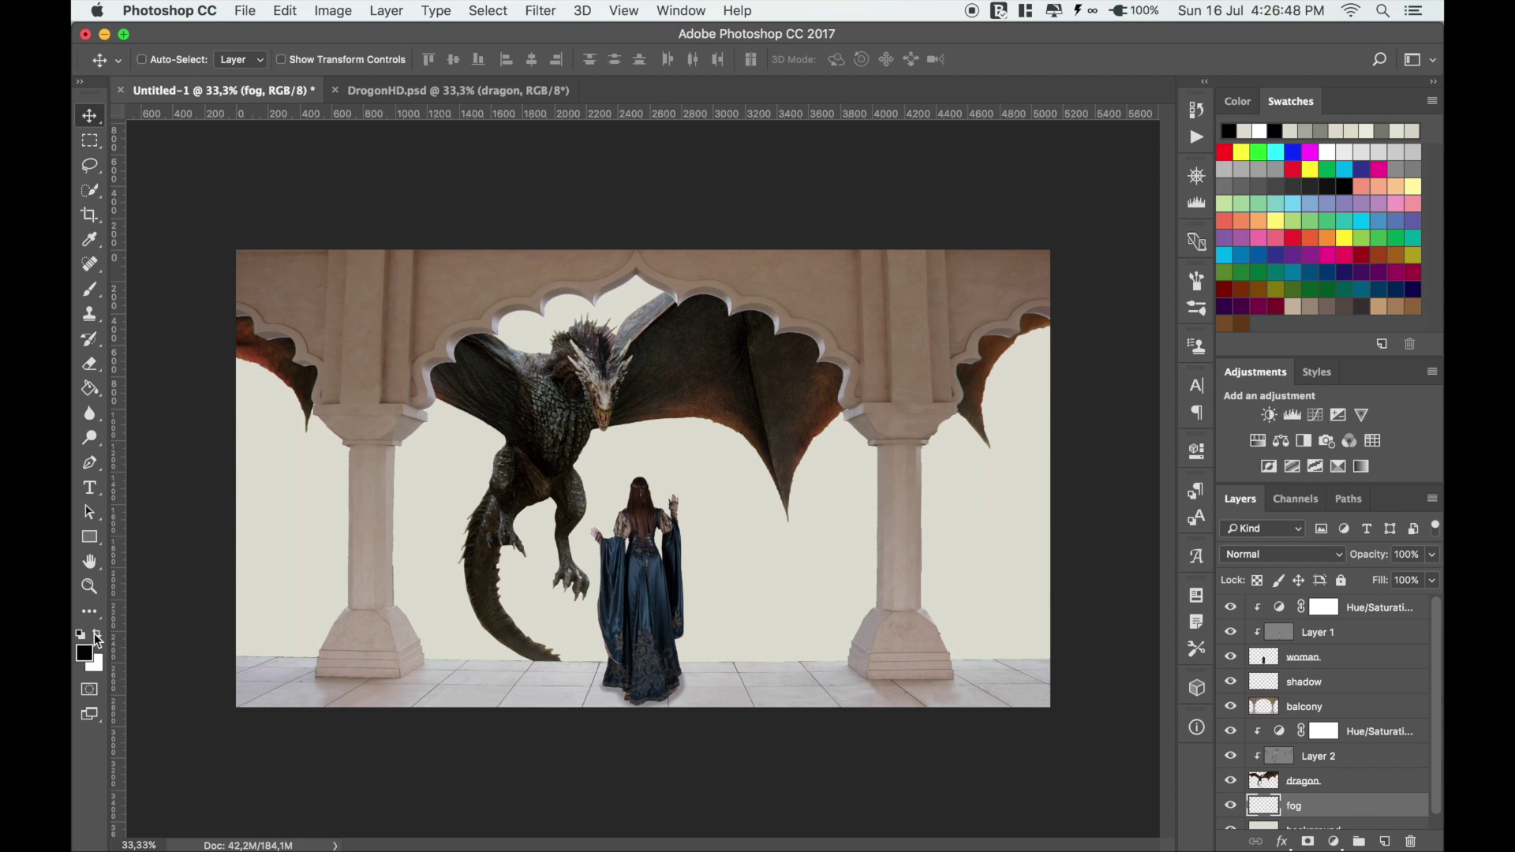
Set the foreground colour to light grey and choose a Brush Tool preset
click(97, 636)
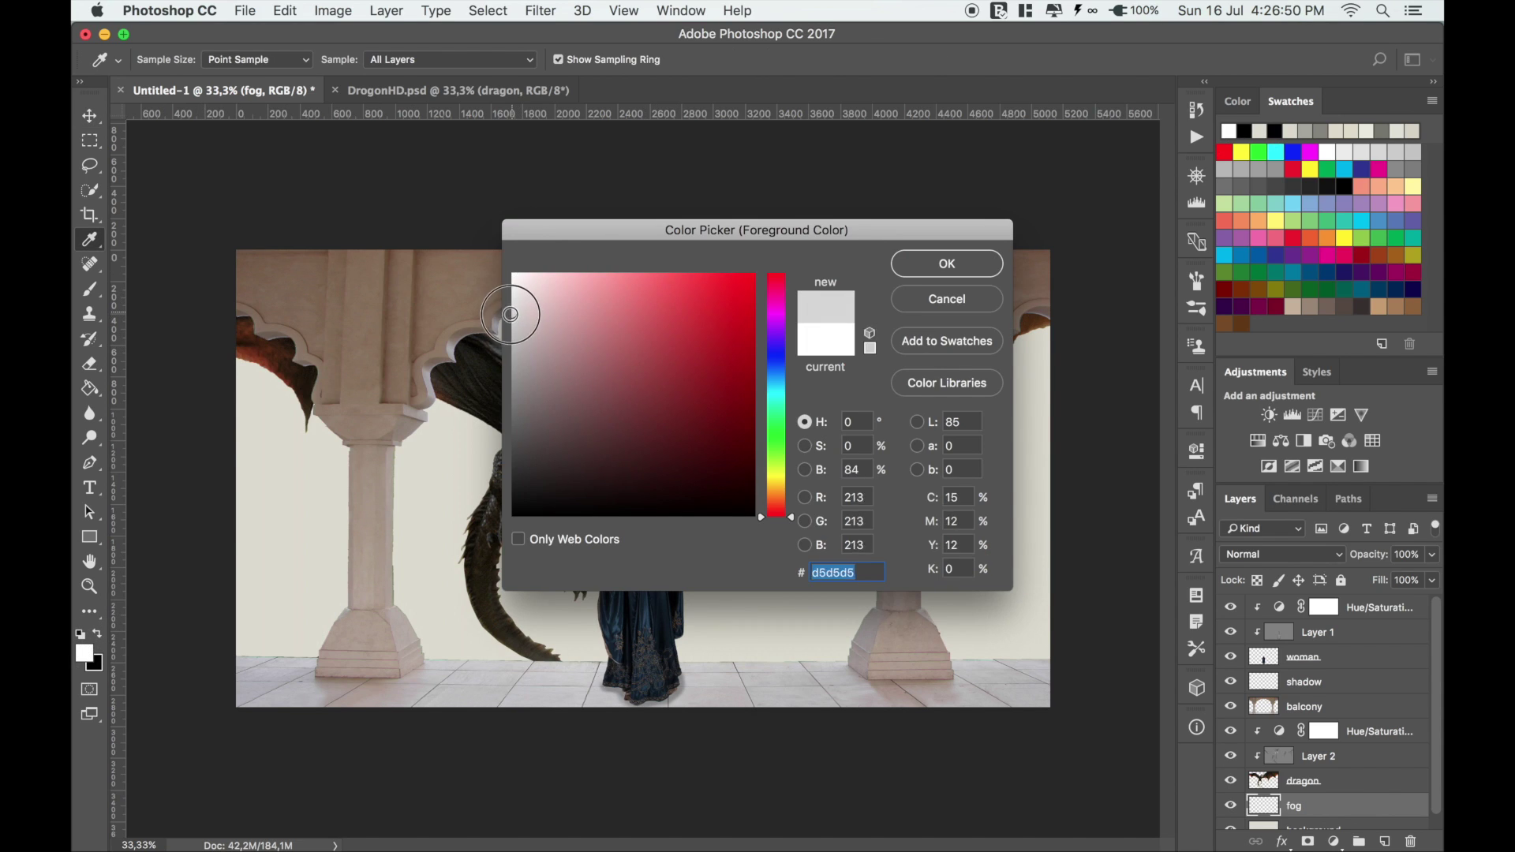
drag(516, 317, 510, 316)
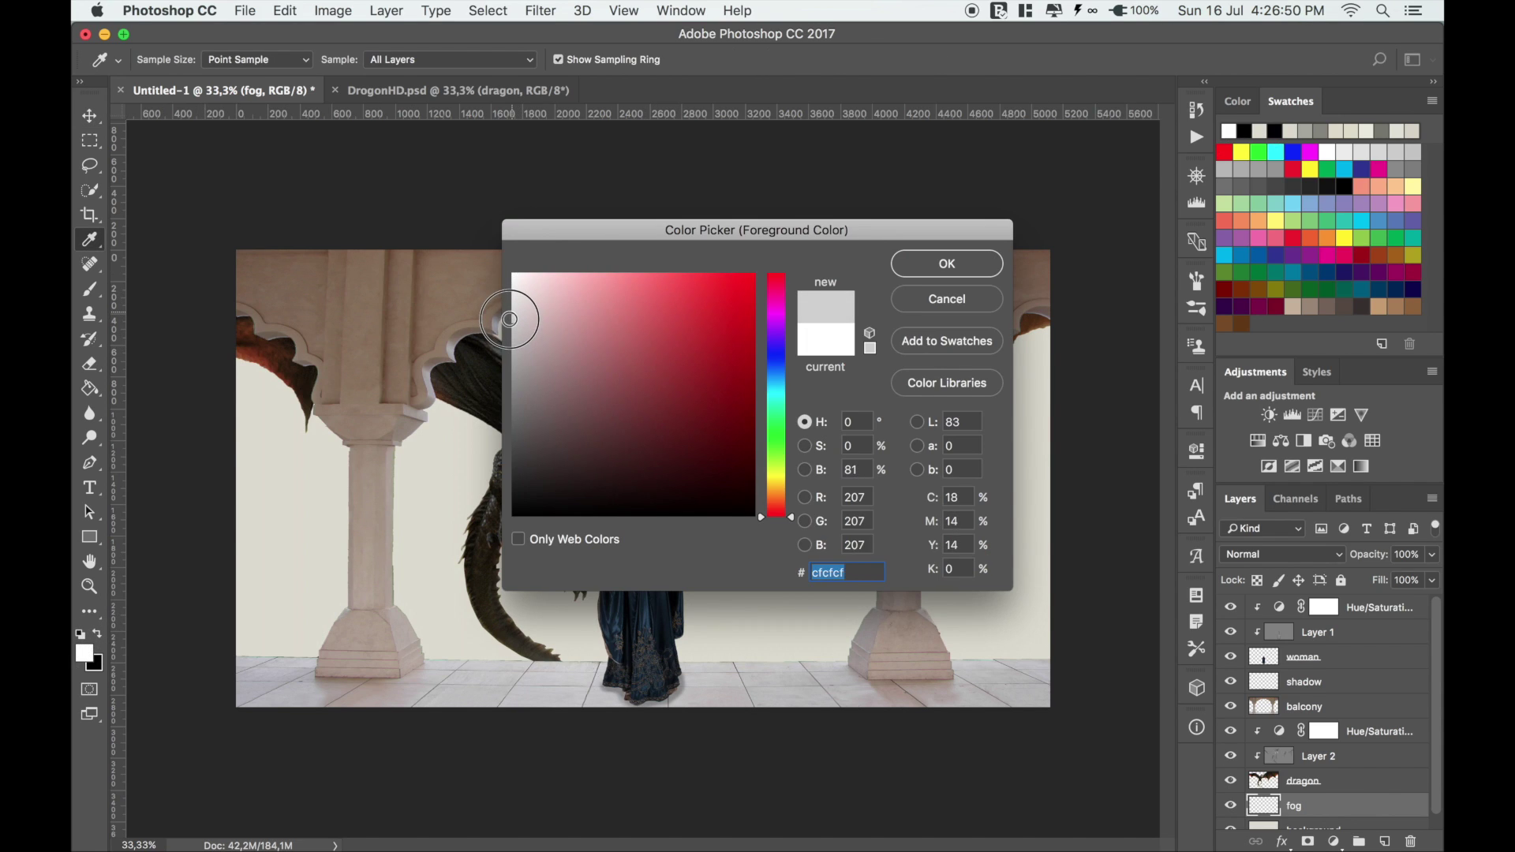
click(969, 264)
key(b)
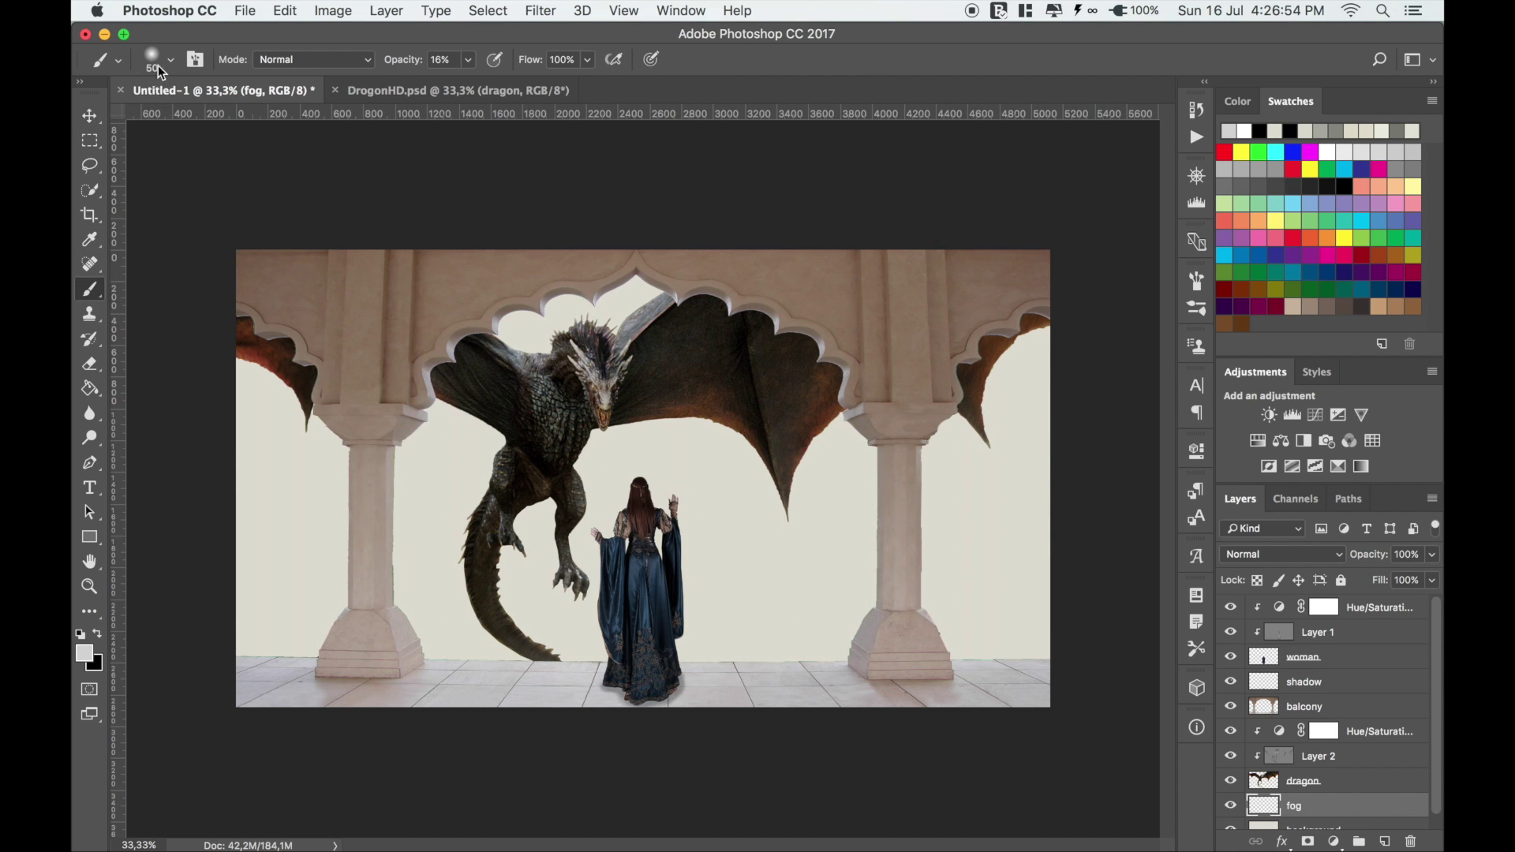
click(162, 59)
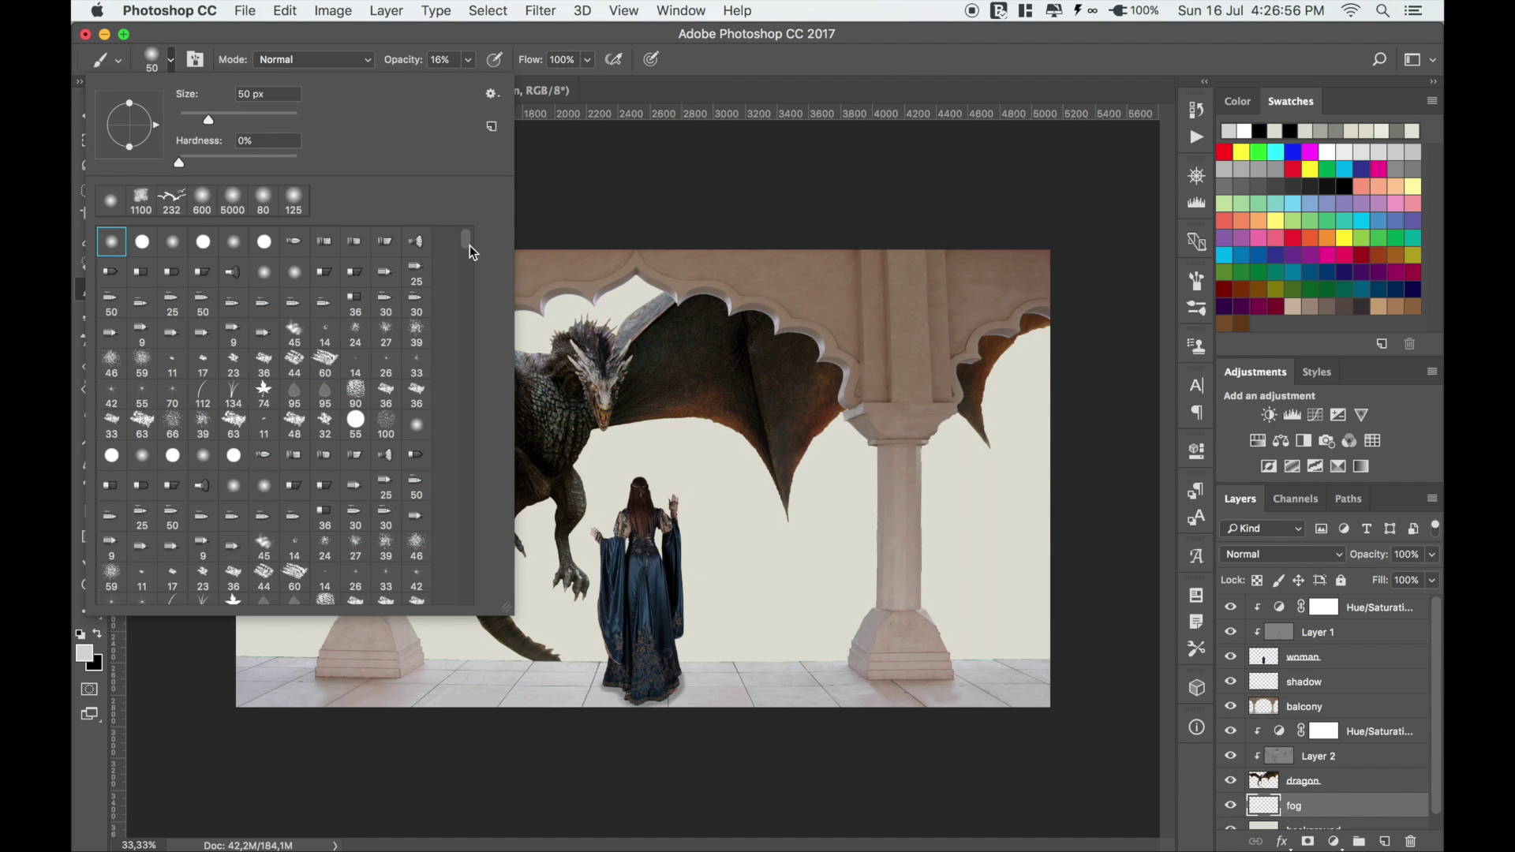
drag(471, 251, 470, 331)
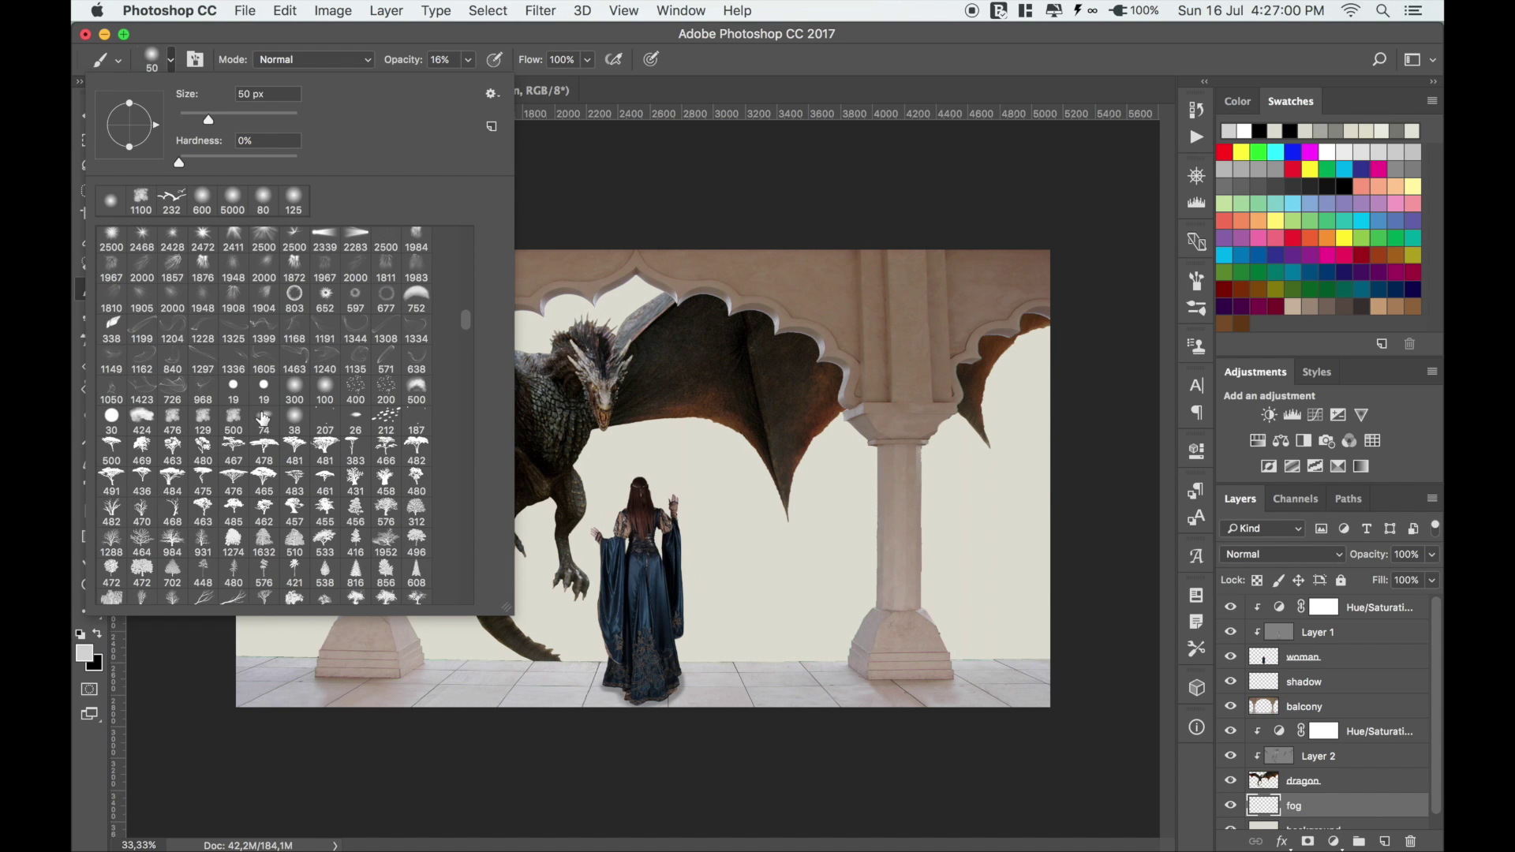
Use brush preset 476 at 26% opacity, size 500, with fog above the dragon
double_click(181, 424)
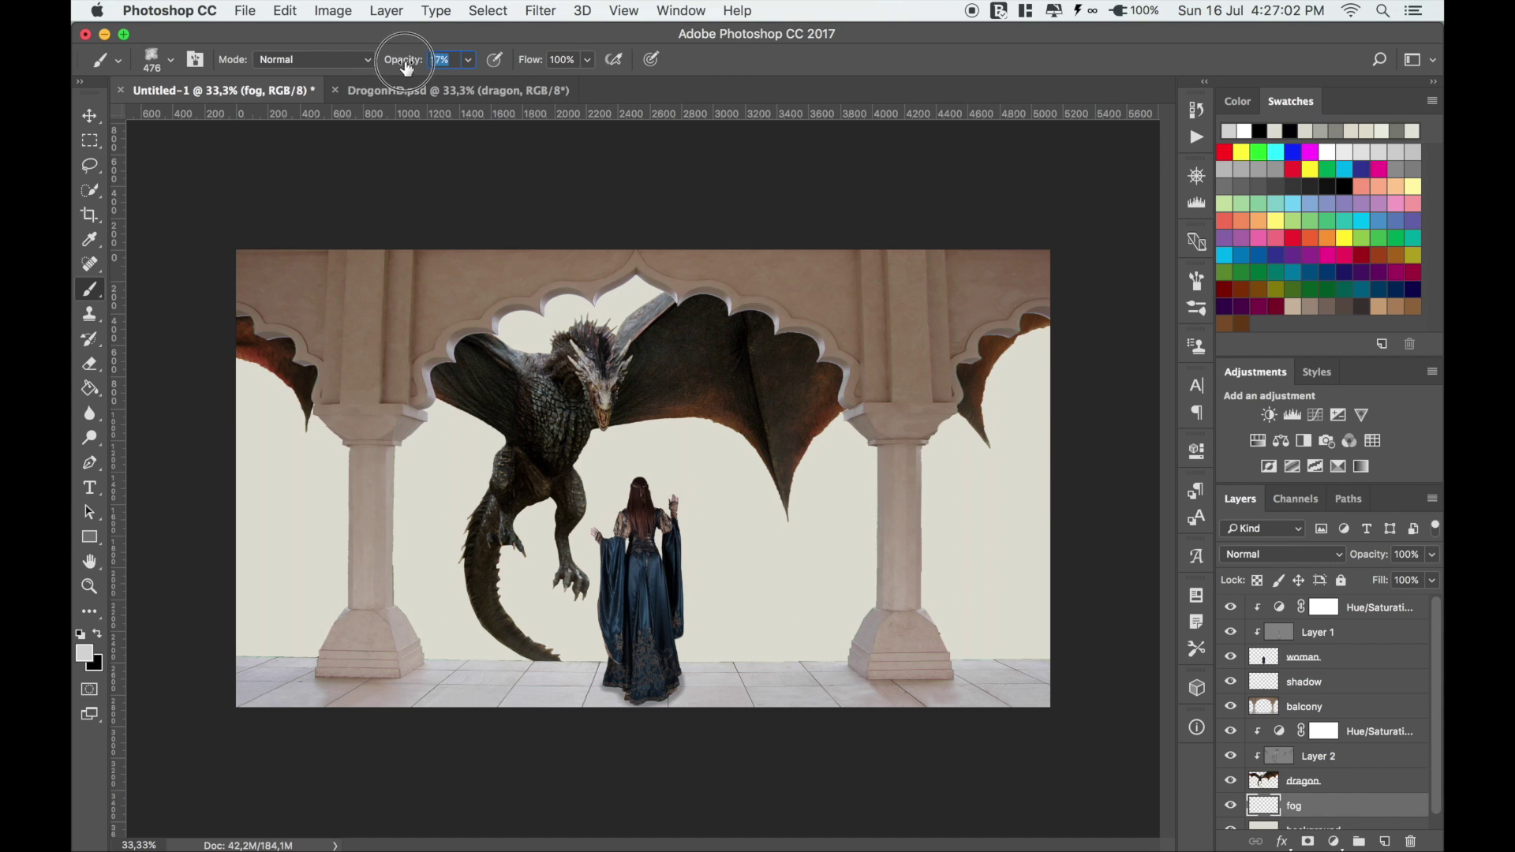
drag(401, 60, 412, 73)
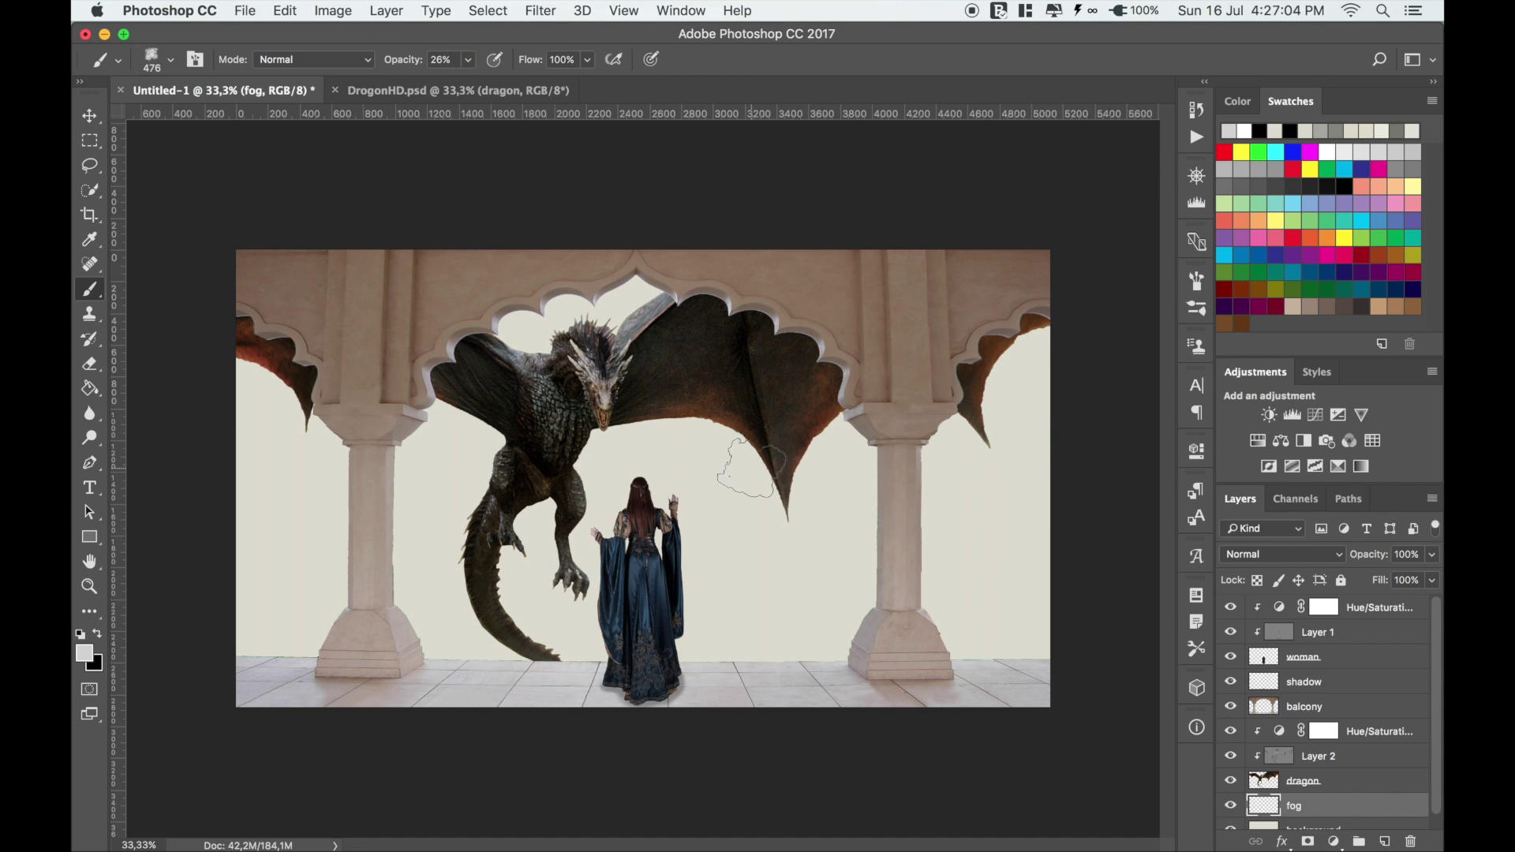
key(bracketright)
key(bracketright)
key(bracketright)
key(bracketright)
key(bracketright)
key(bracketright)
key(bracketright)
key(bracketright)
key(bracketright)
key(bracketright)
key(bracketright)
key(bracketright)
key(bracketright)
key(bracketright)
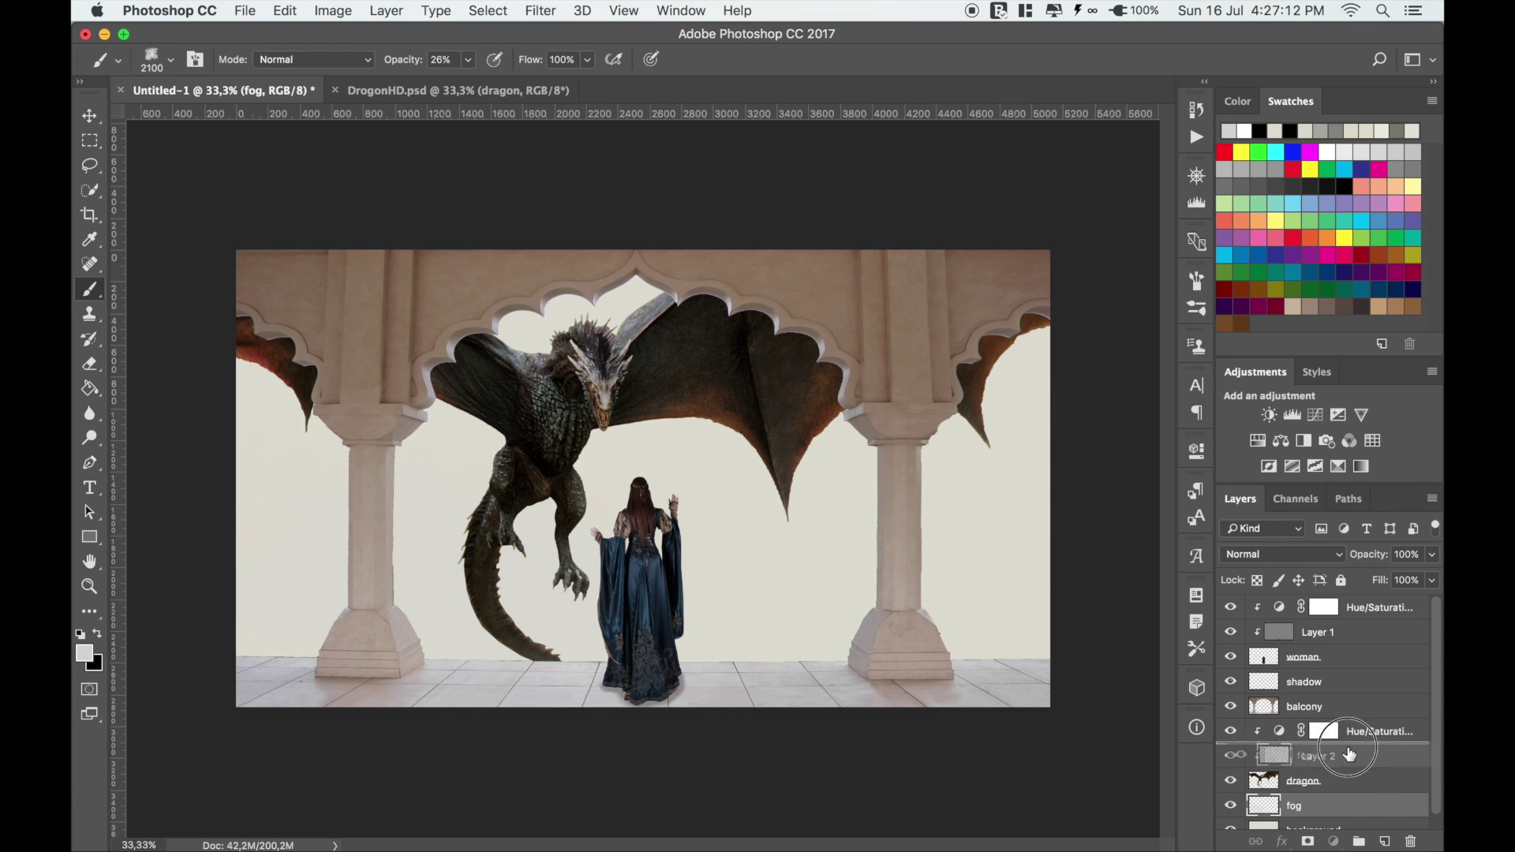
drag(1343, 793, 1345, 720)
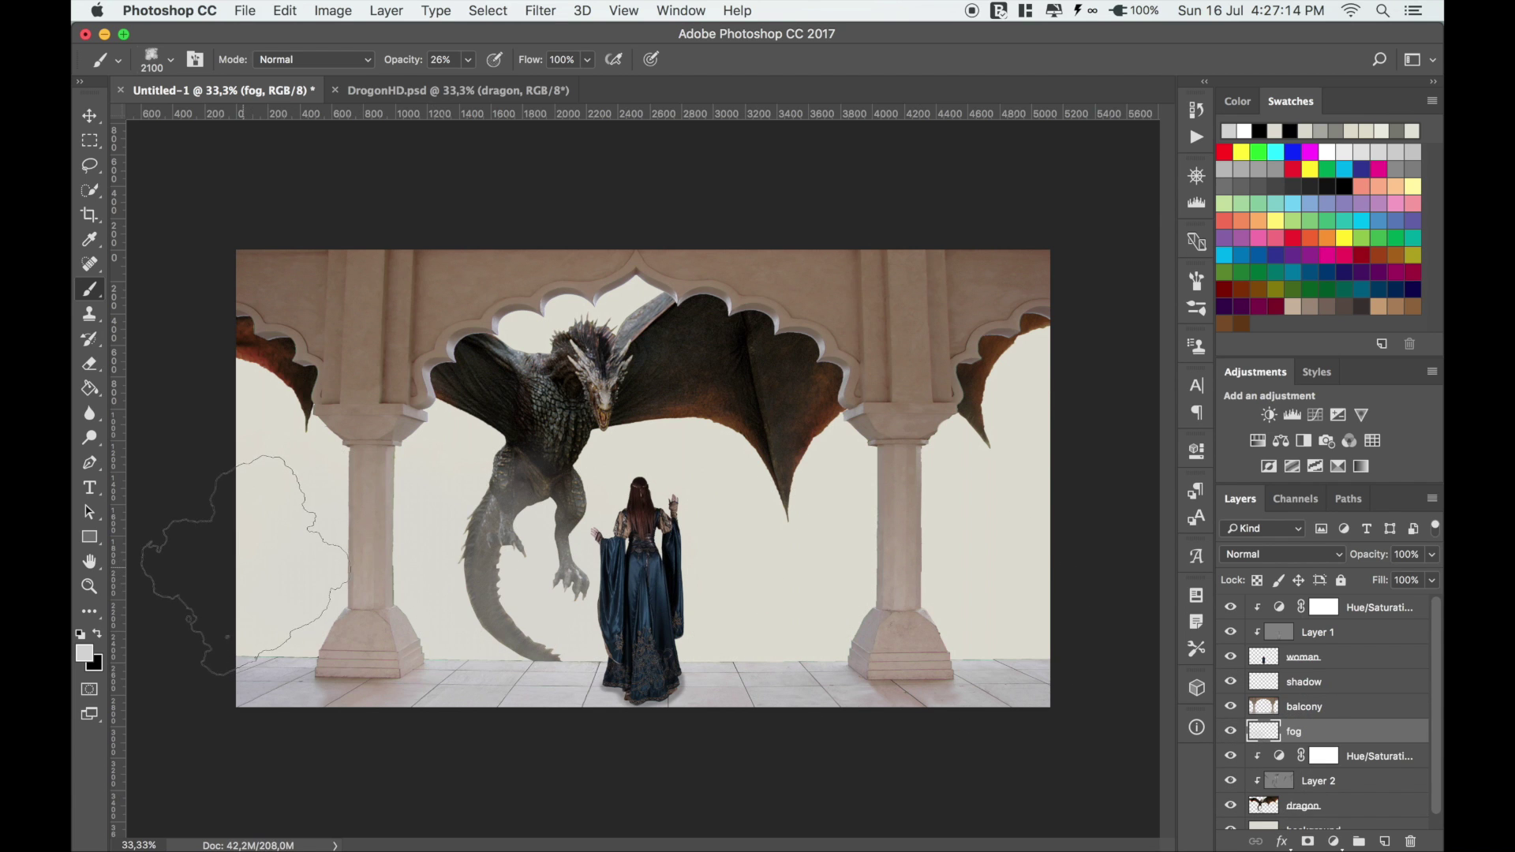
Dab fog over the dragon's wings, body, legs and tail
click(525, 541)
click(734, 402)
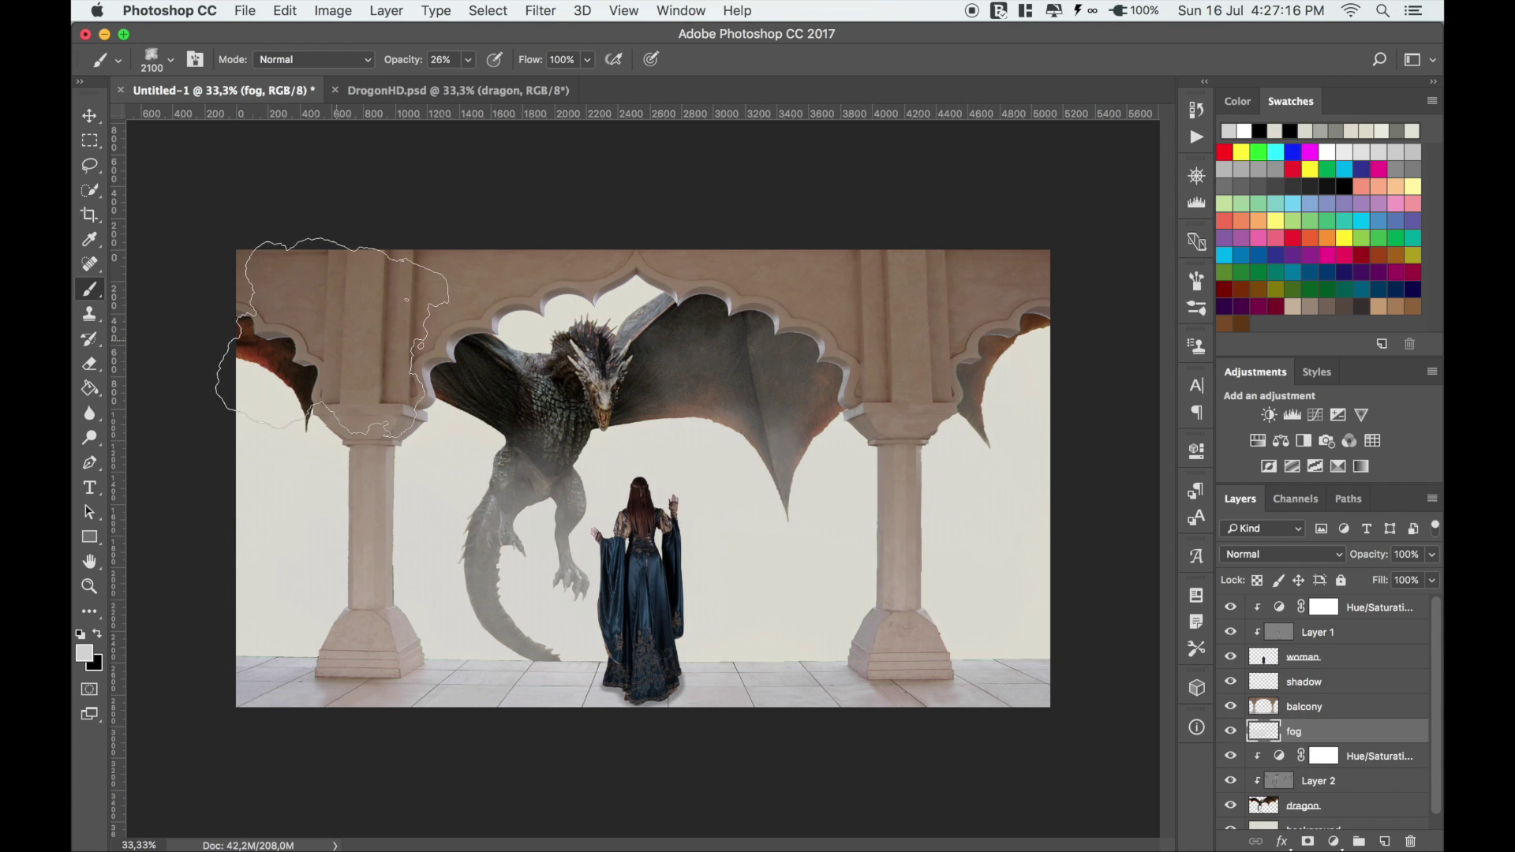
click(236, 367)
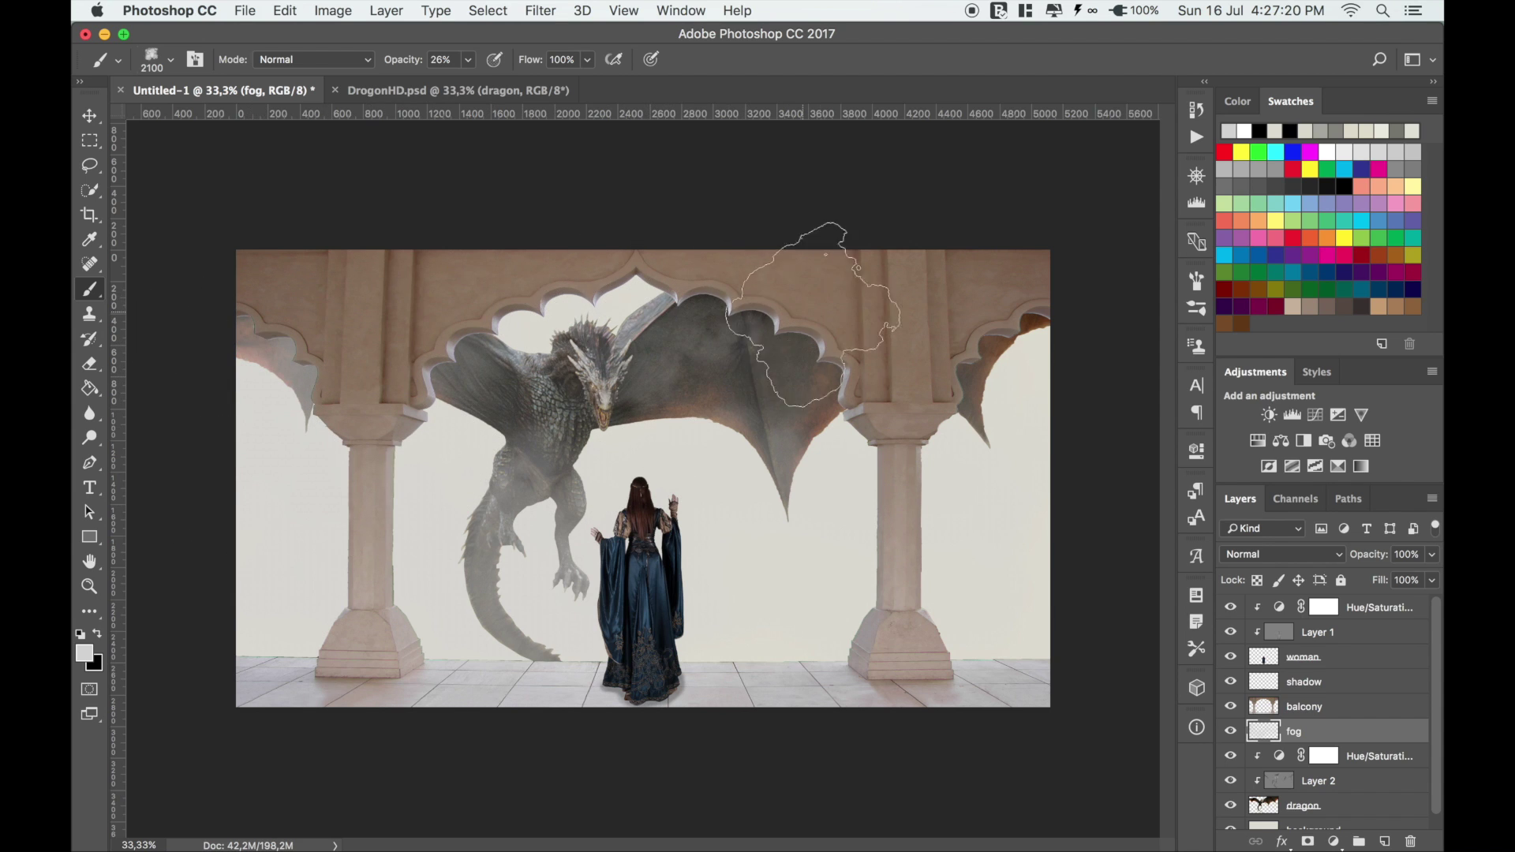
click(621, 392)
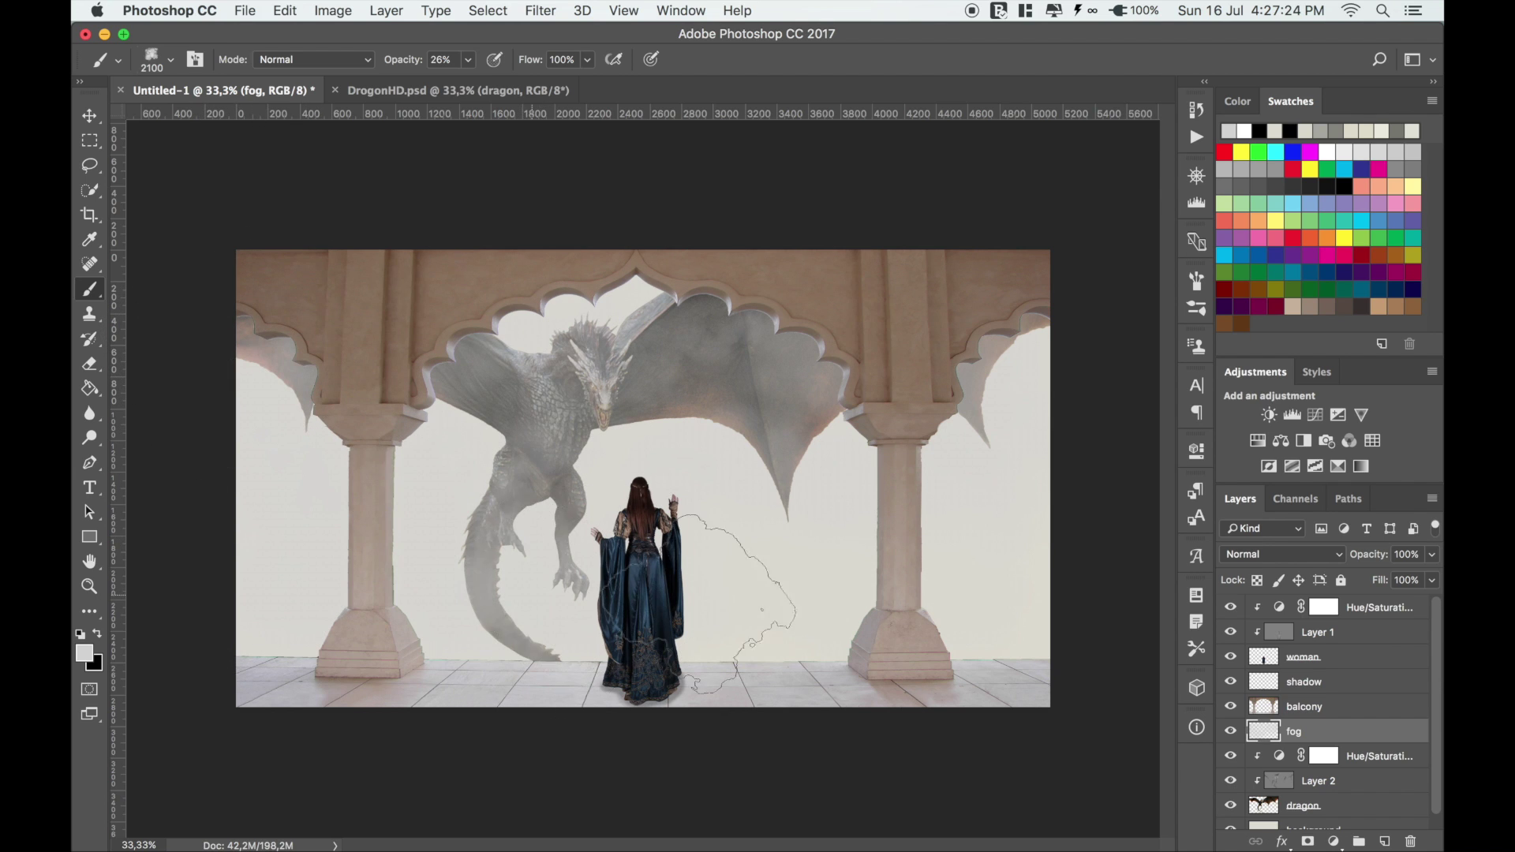
click(718, 371)
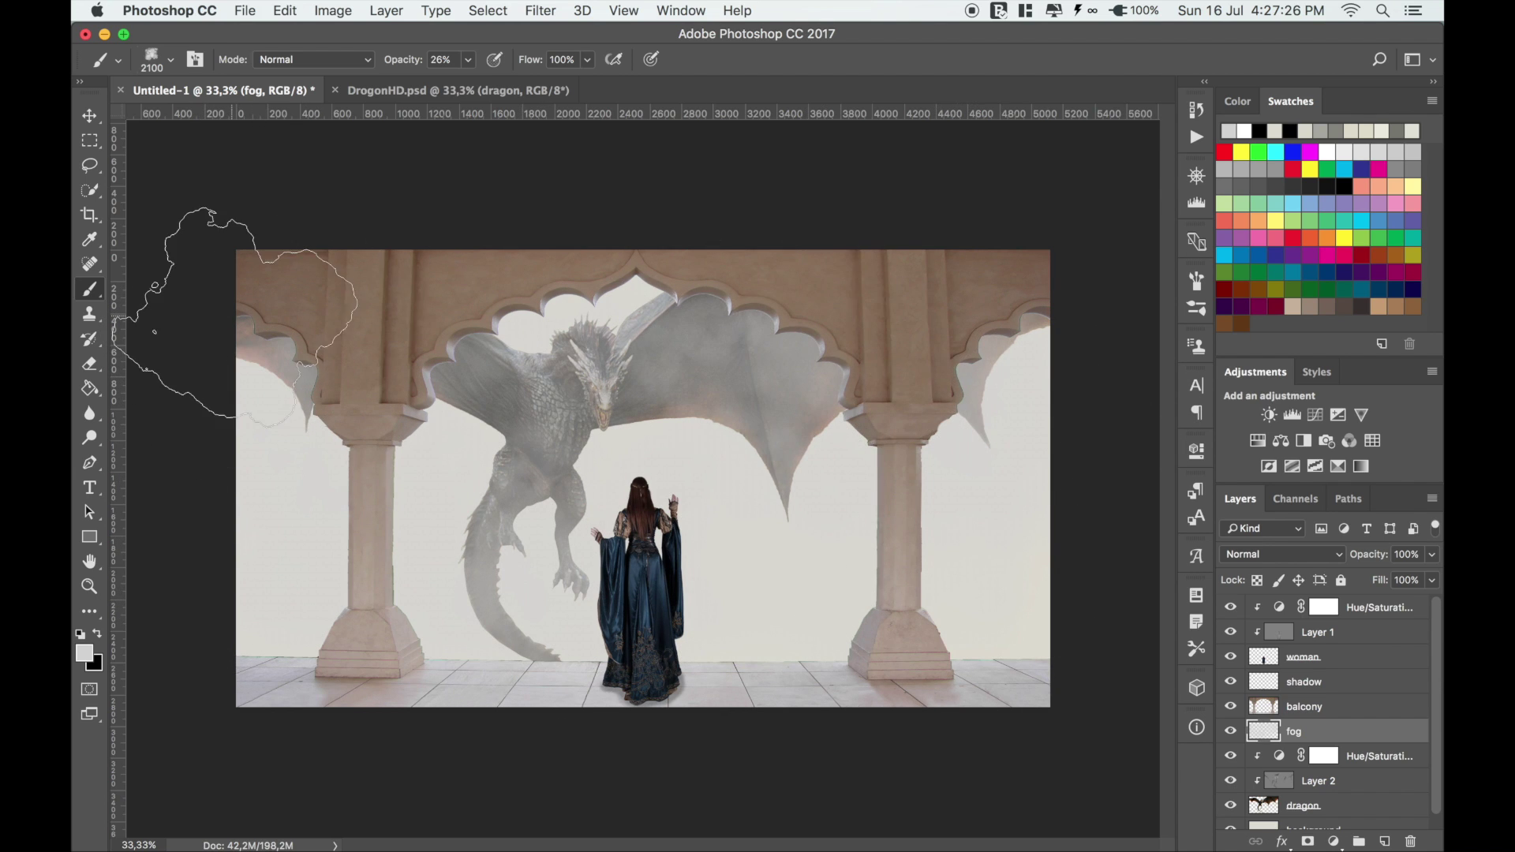
click(544, 564)
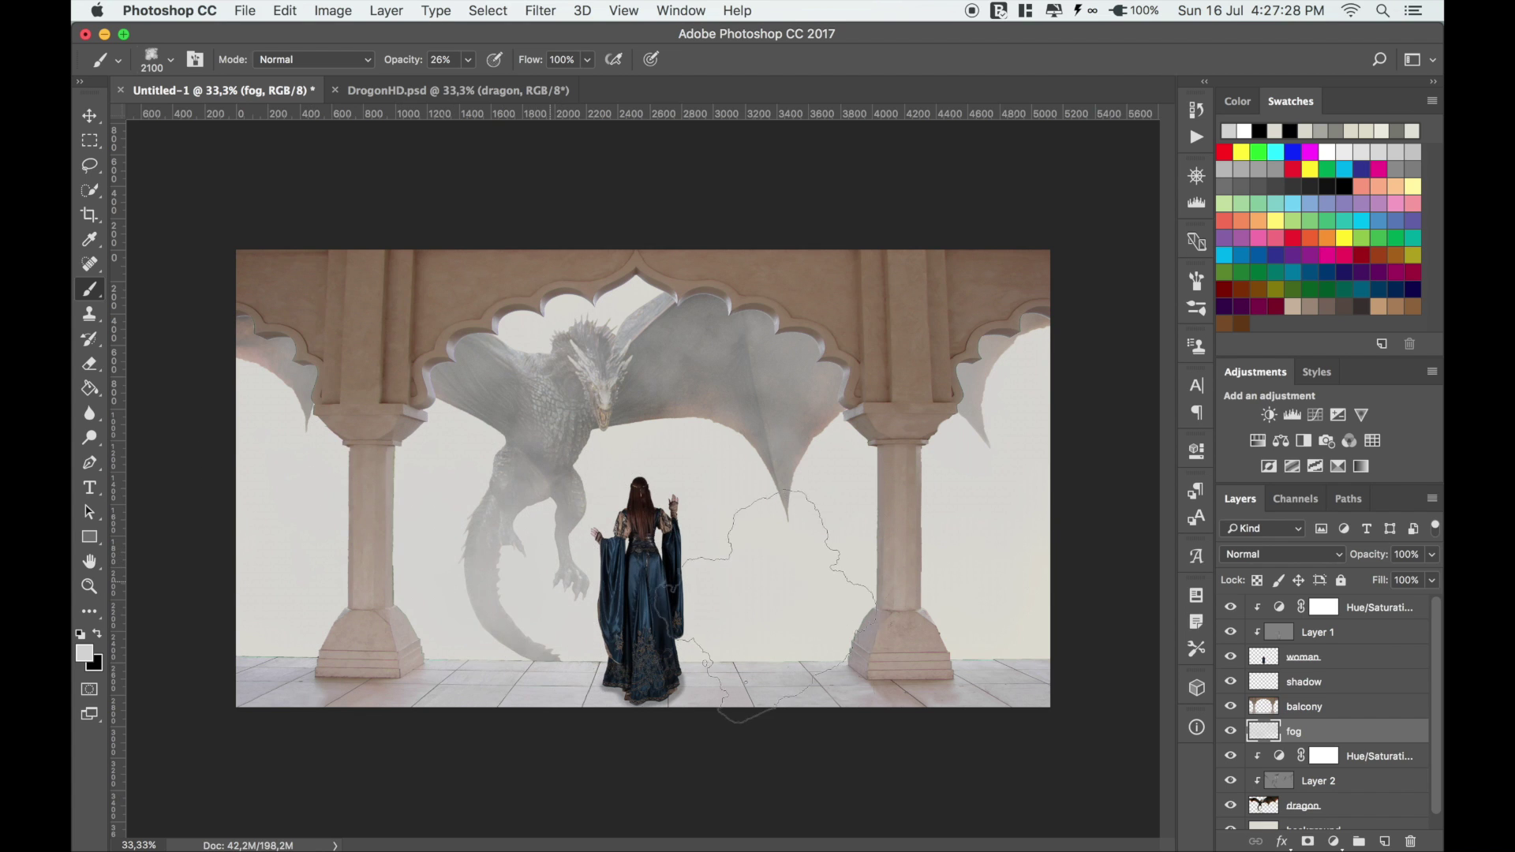
click(528, 608)
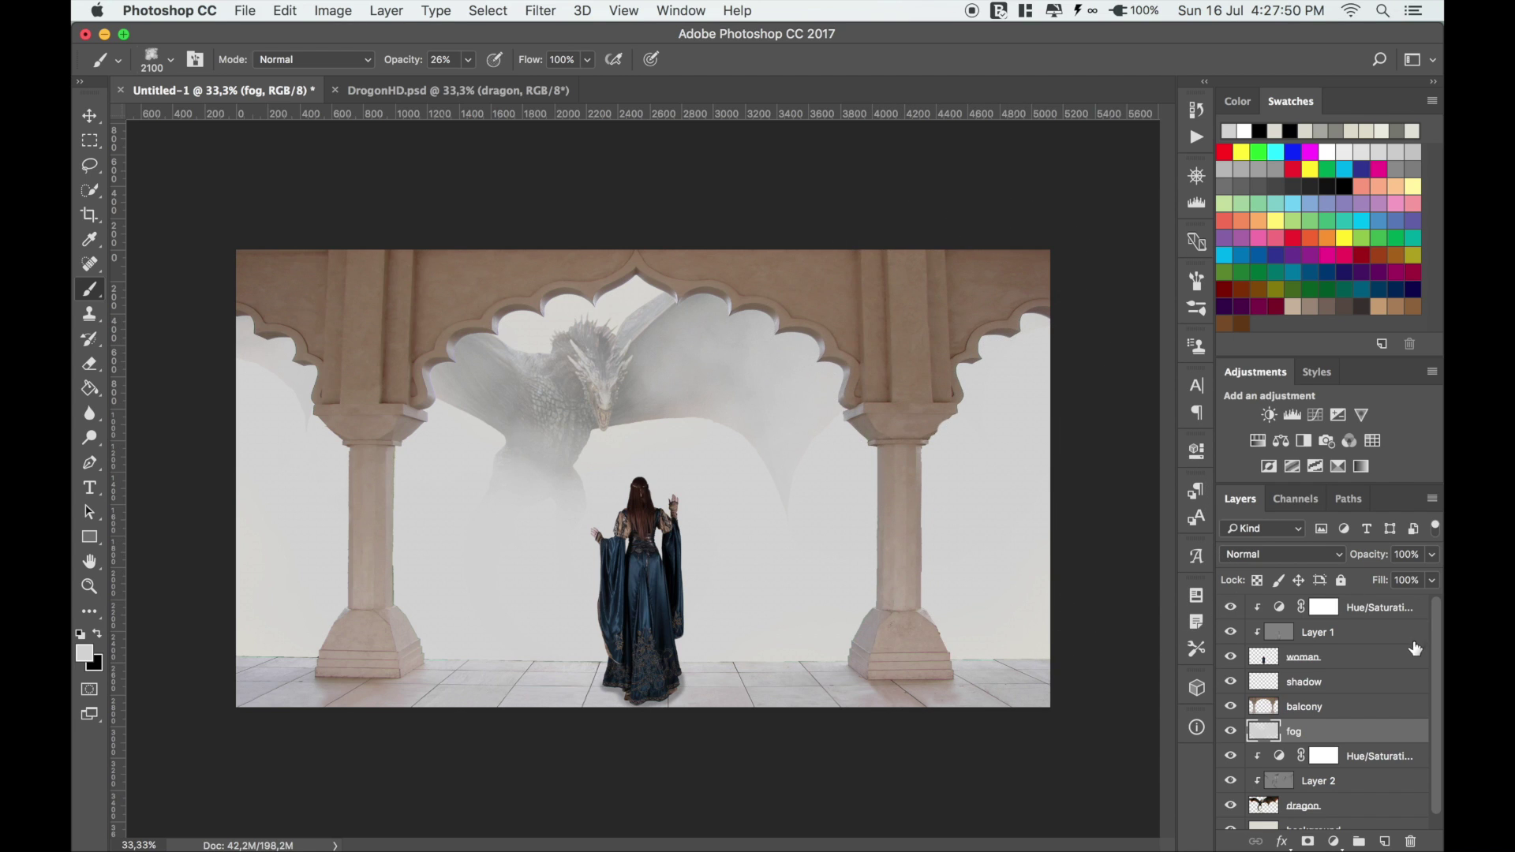
click(1301, 710)
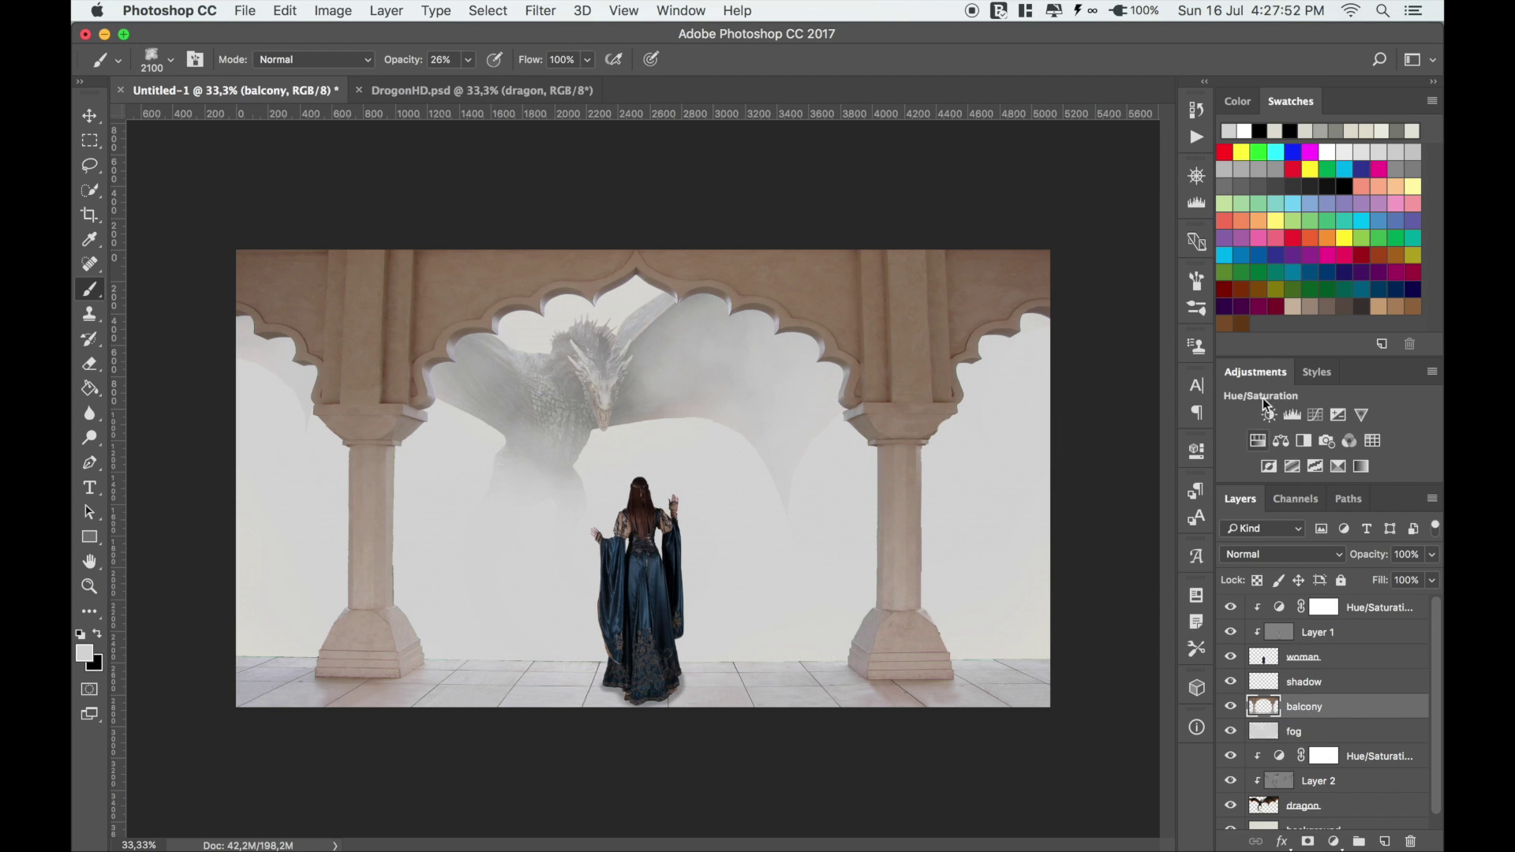
Clip a Hue/Saturation layer to the balcony: Saturation -34, Lightness -9
click(1259, 441)
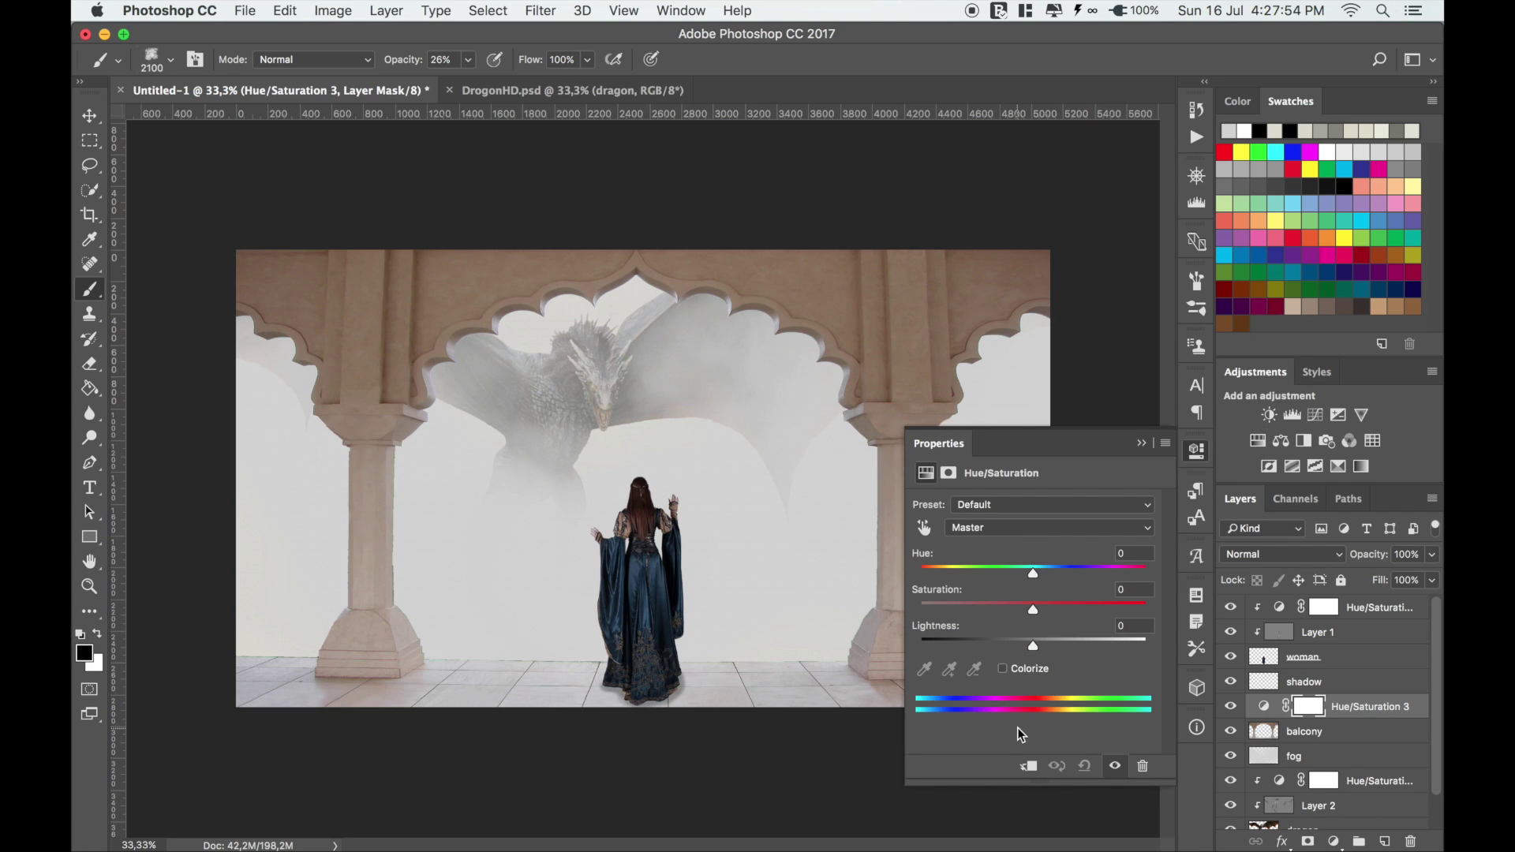
click(1029, 765)
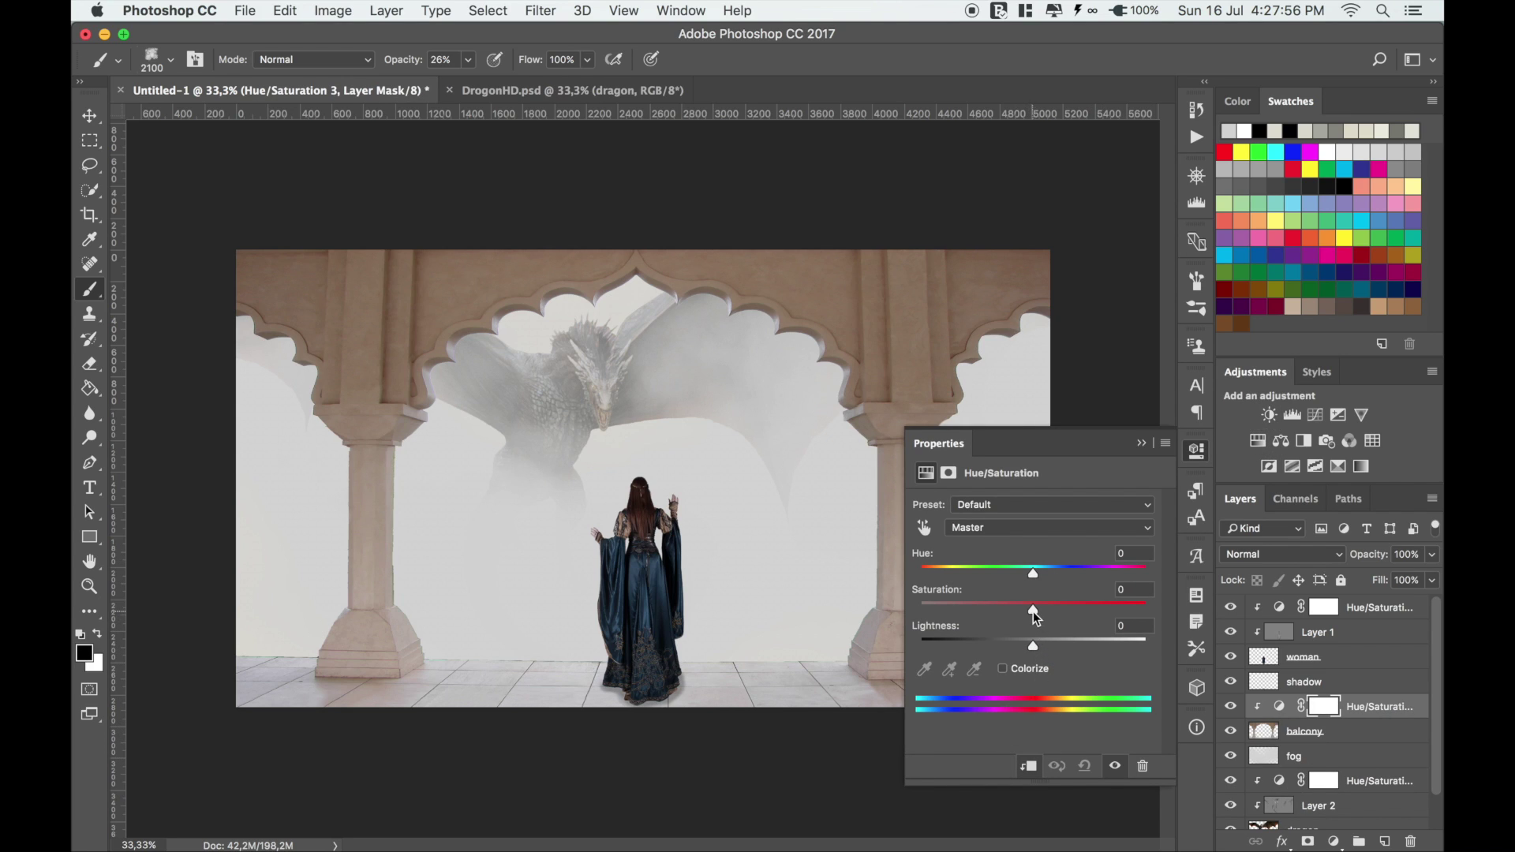
mouse_move(1034, 611)
mouse_down()
mouse_move(995, 609)
mouse_move(999, 647)
mouse_move(1021, 649)
mouse_up()
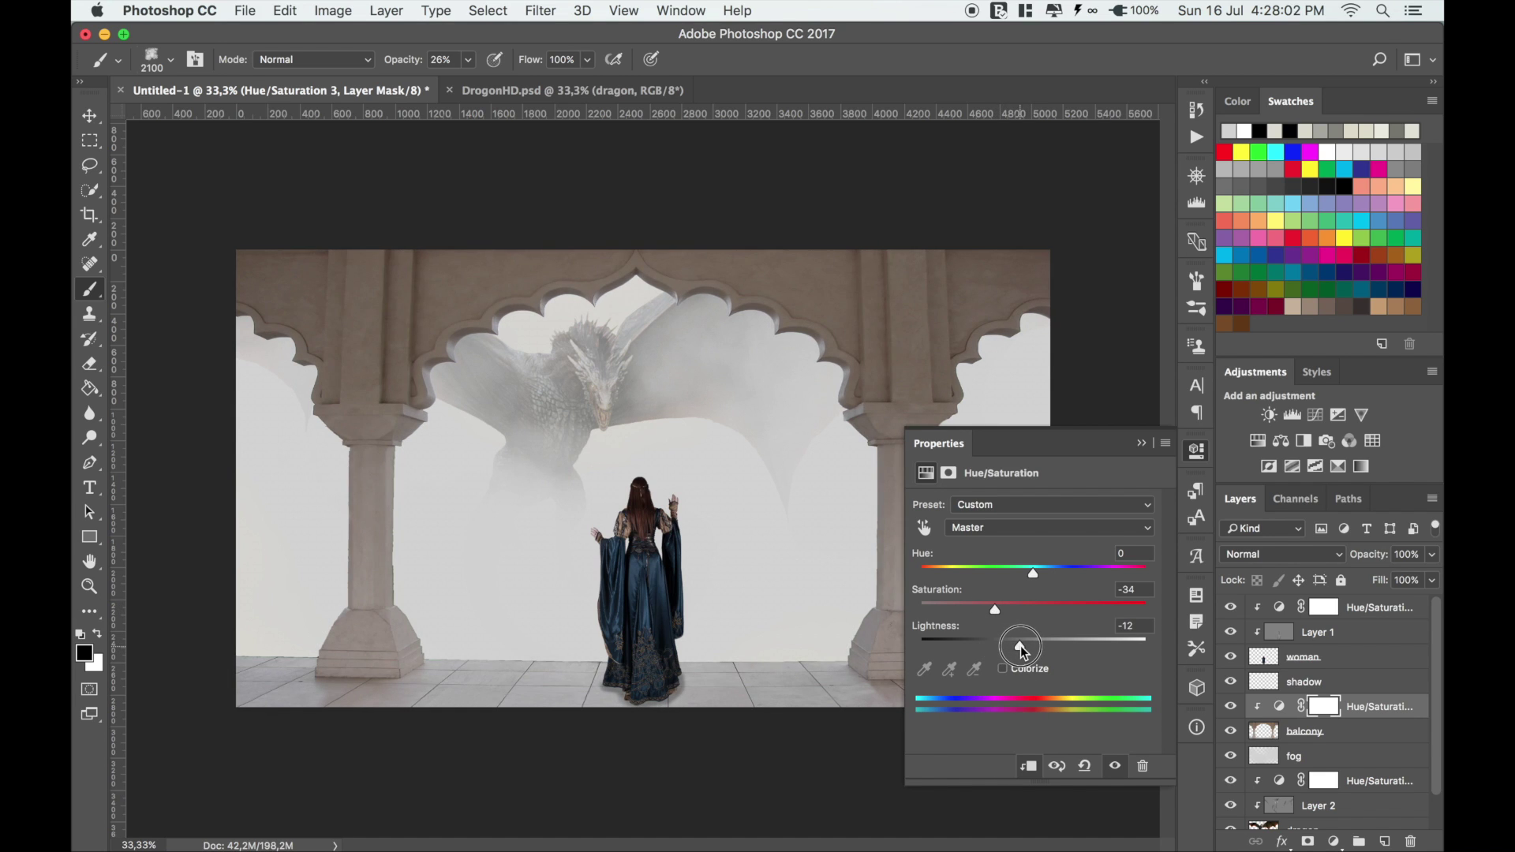
drag(1021, 648, 1024, 647)
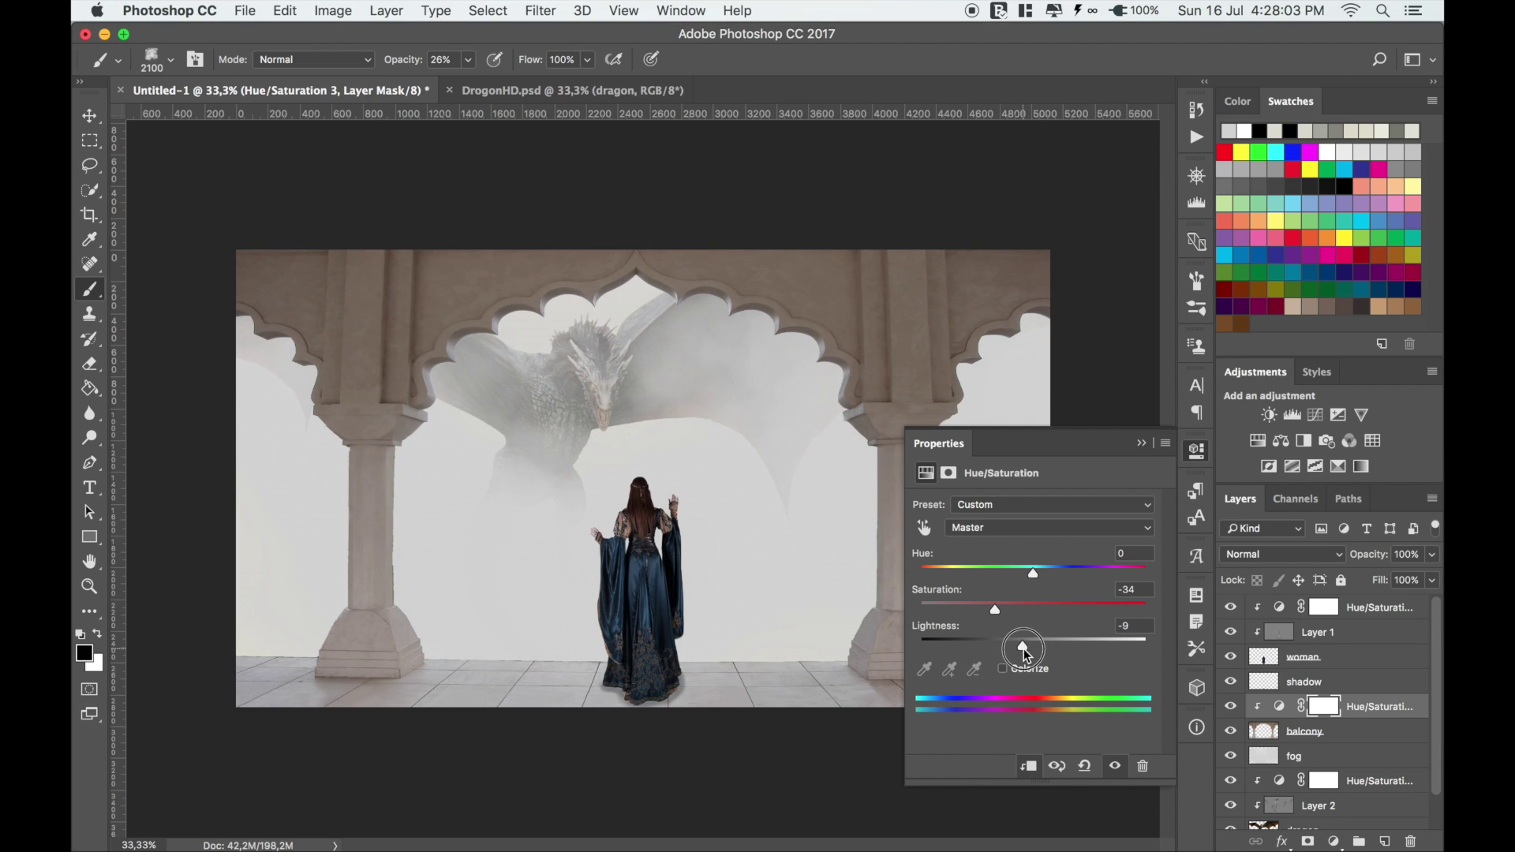
click(1141, 444)
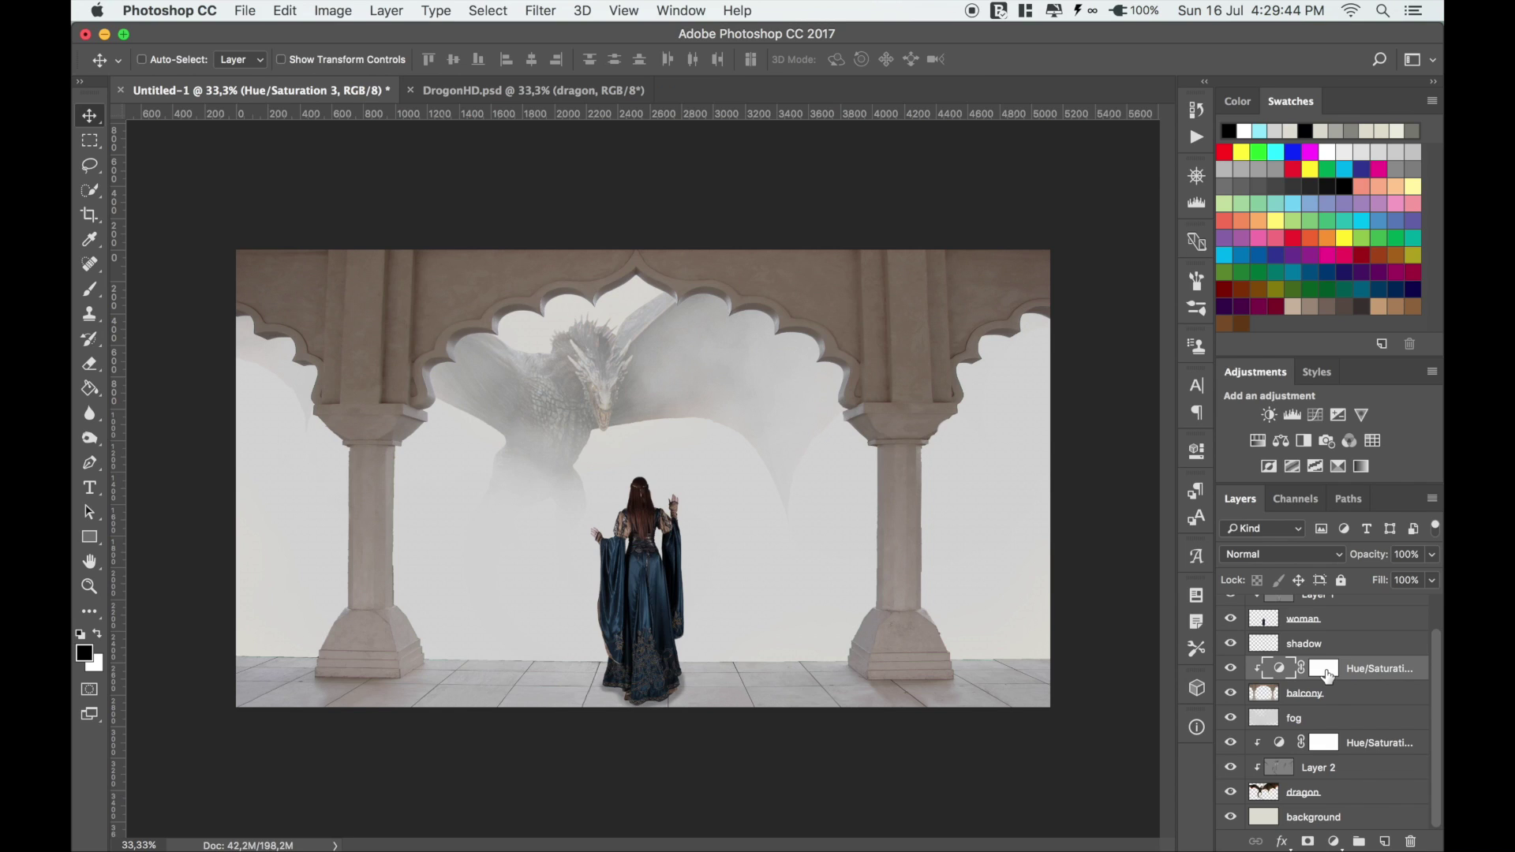
Select every layer from top to background and group them into Group 1
scroll(1328, 676, up, 1)
scroll(1333, 679, up, 1)
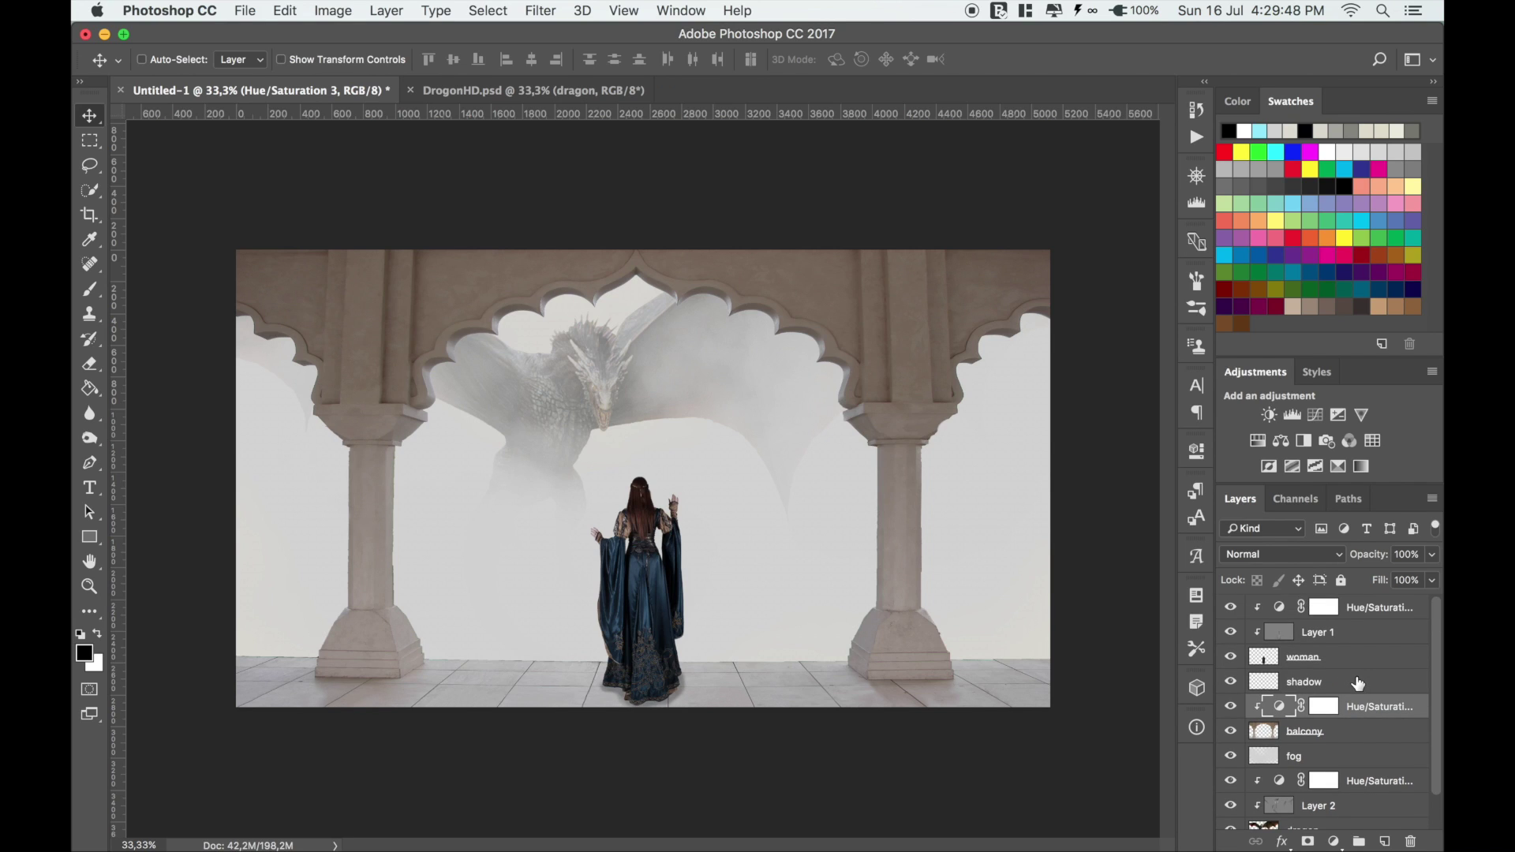
click(1324, 613)
scroll(1340, 676, down, 1)
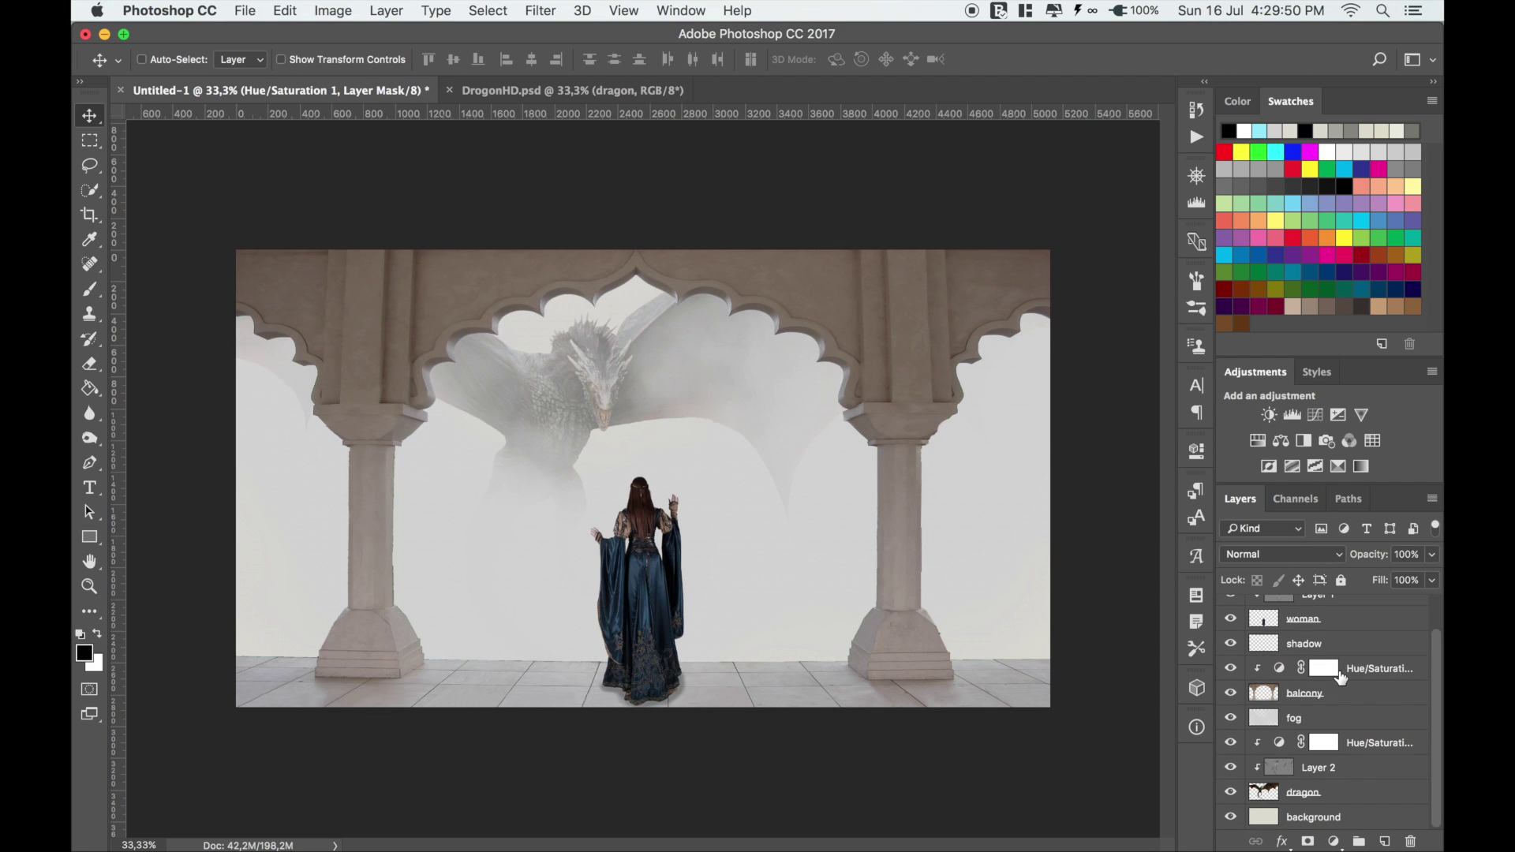
shift+click(1352, 821)
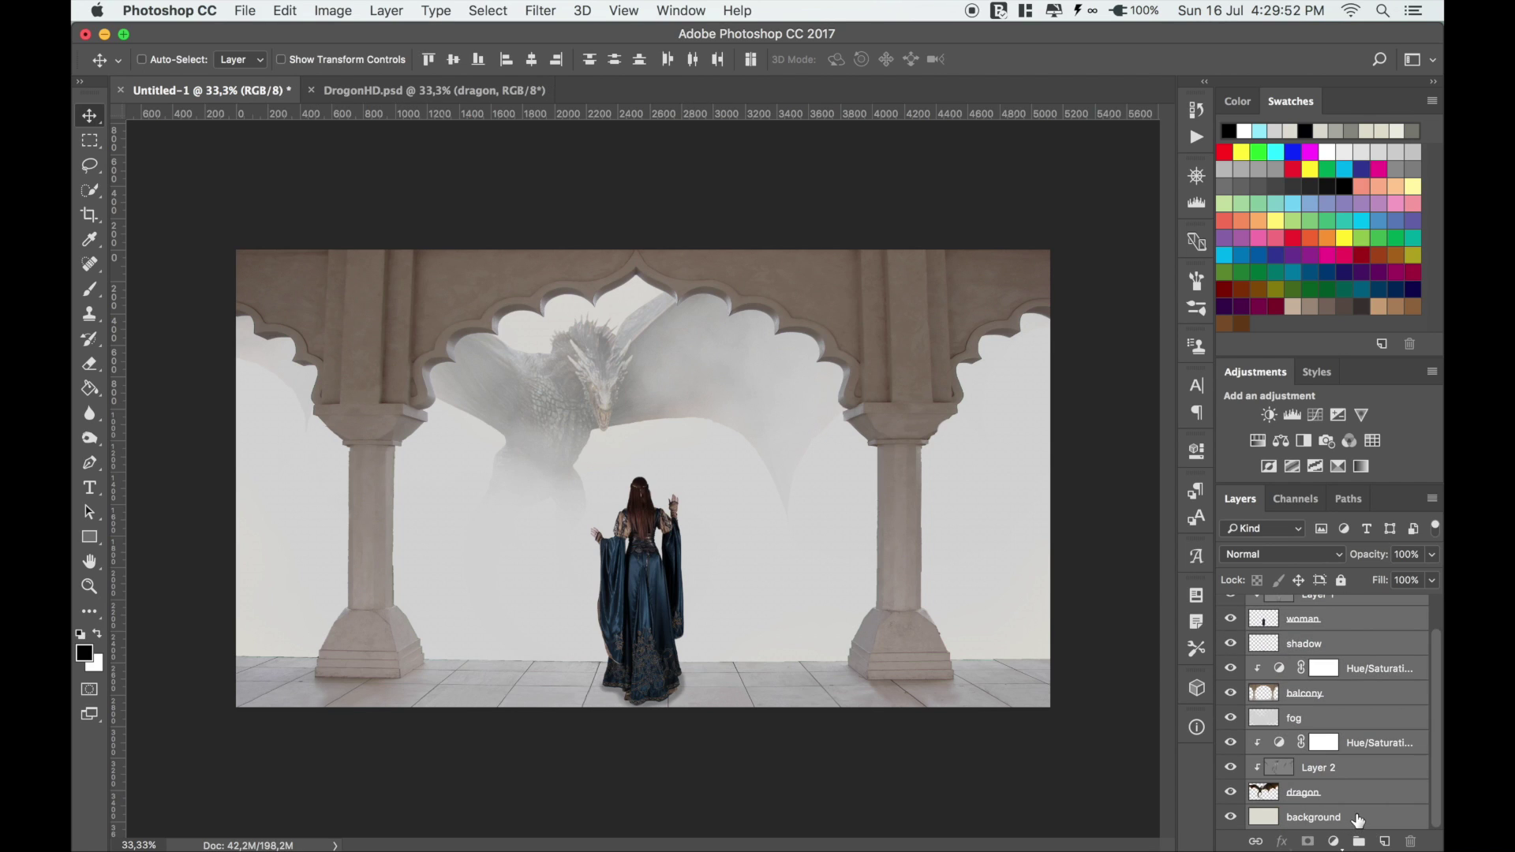
key(ctrl+g)
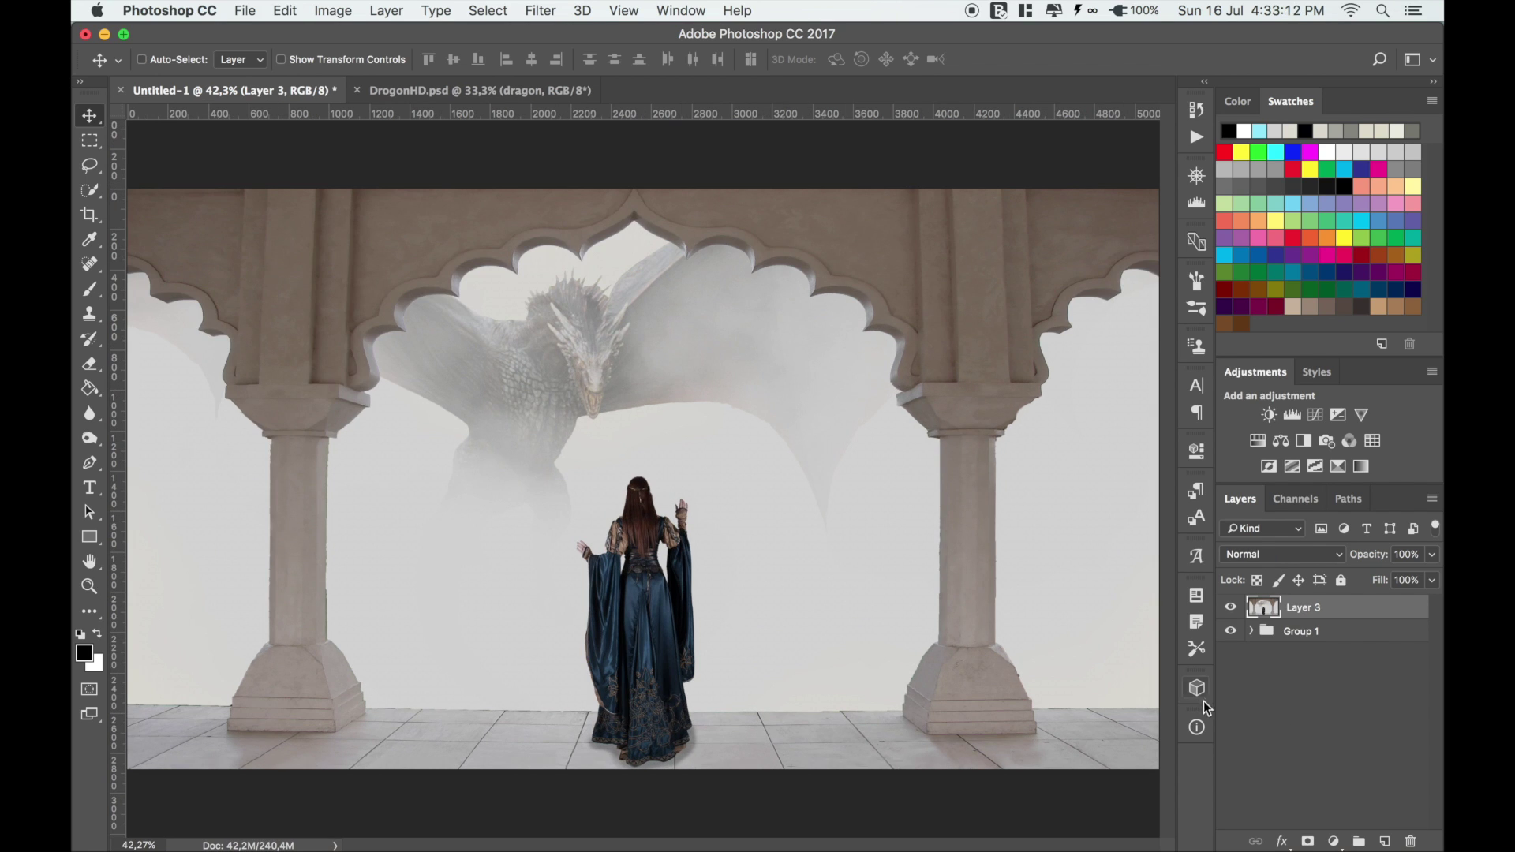
Apply a Camera Raw Filter with Vignetting -22, Grain 31 and Dehaze +31
click(544, 11)
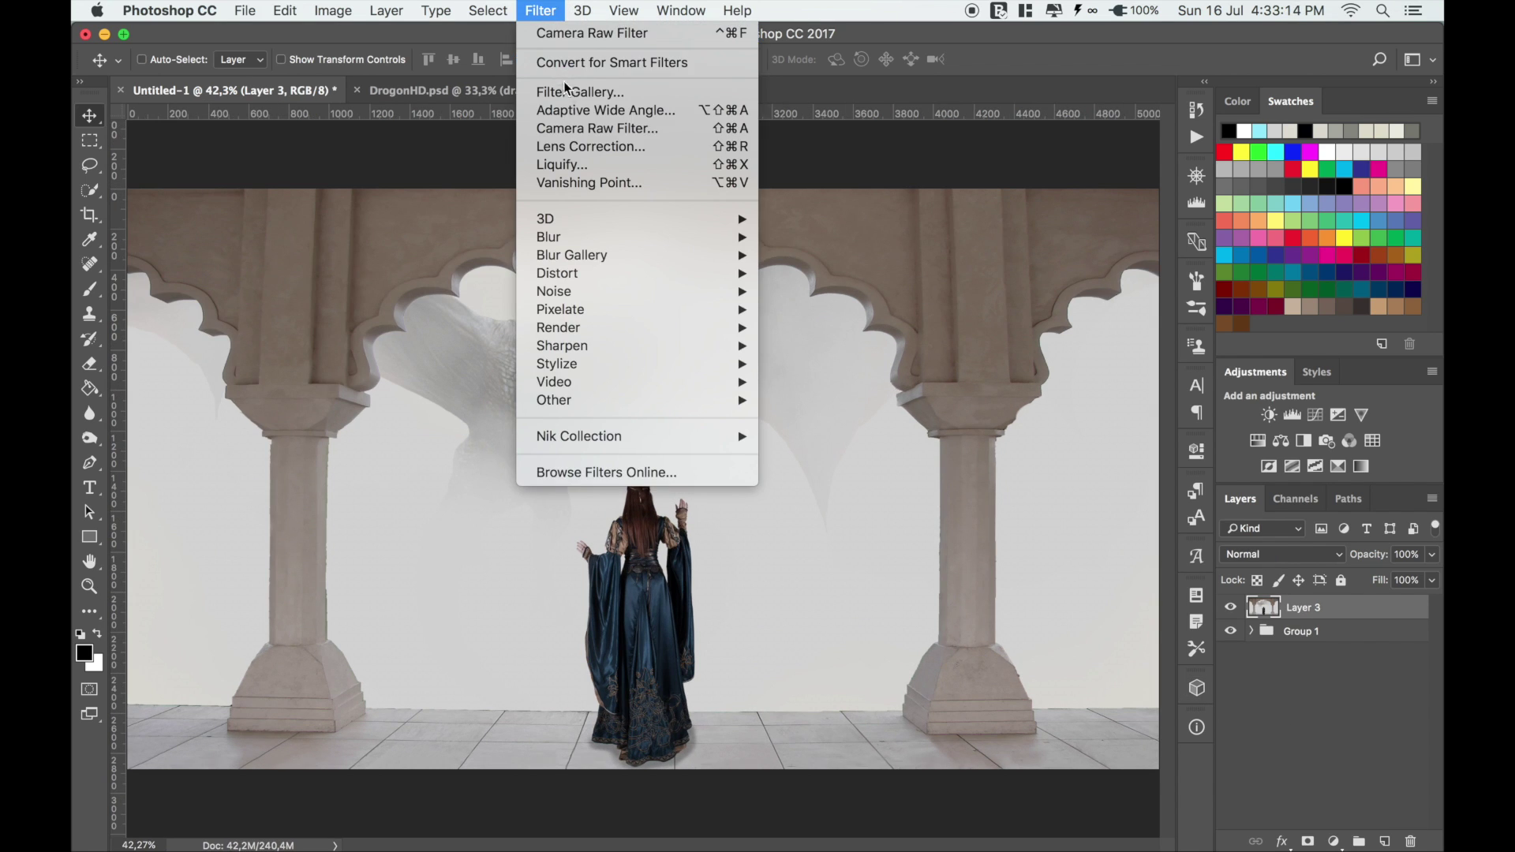
click(677, 131)
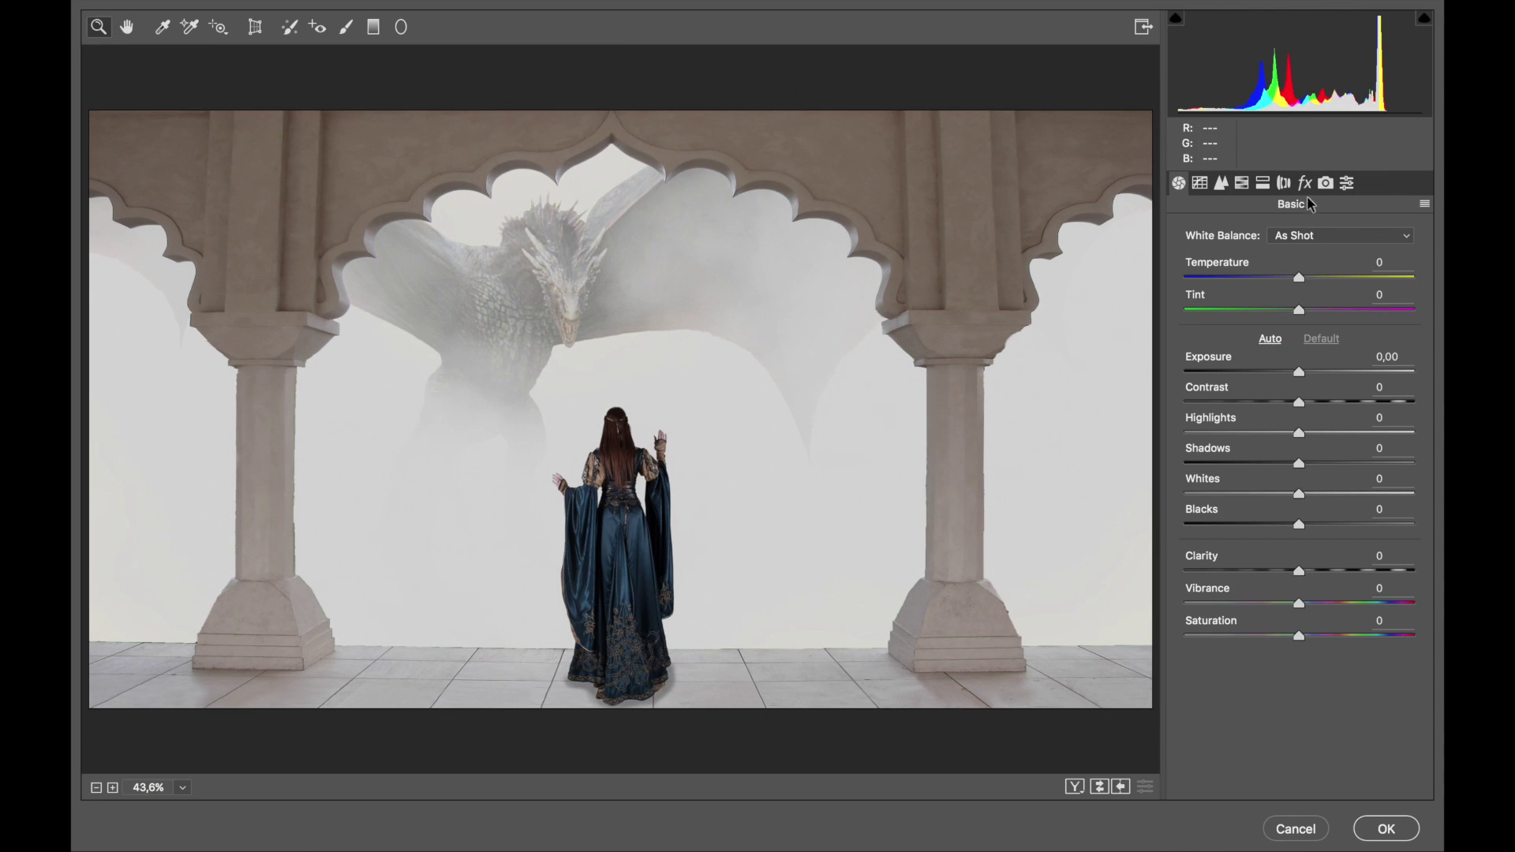
click(1305, 183)
drag(1298, 507, 1271, 508)
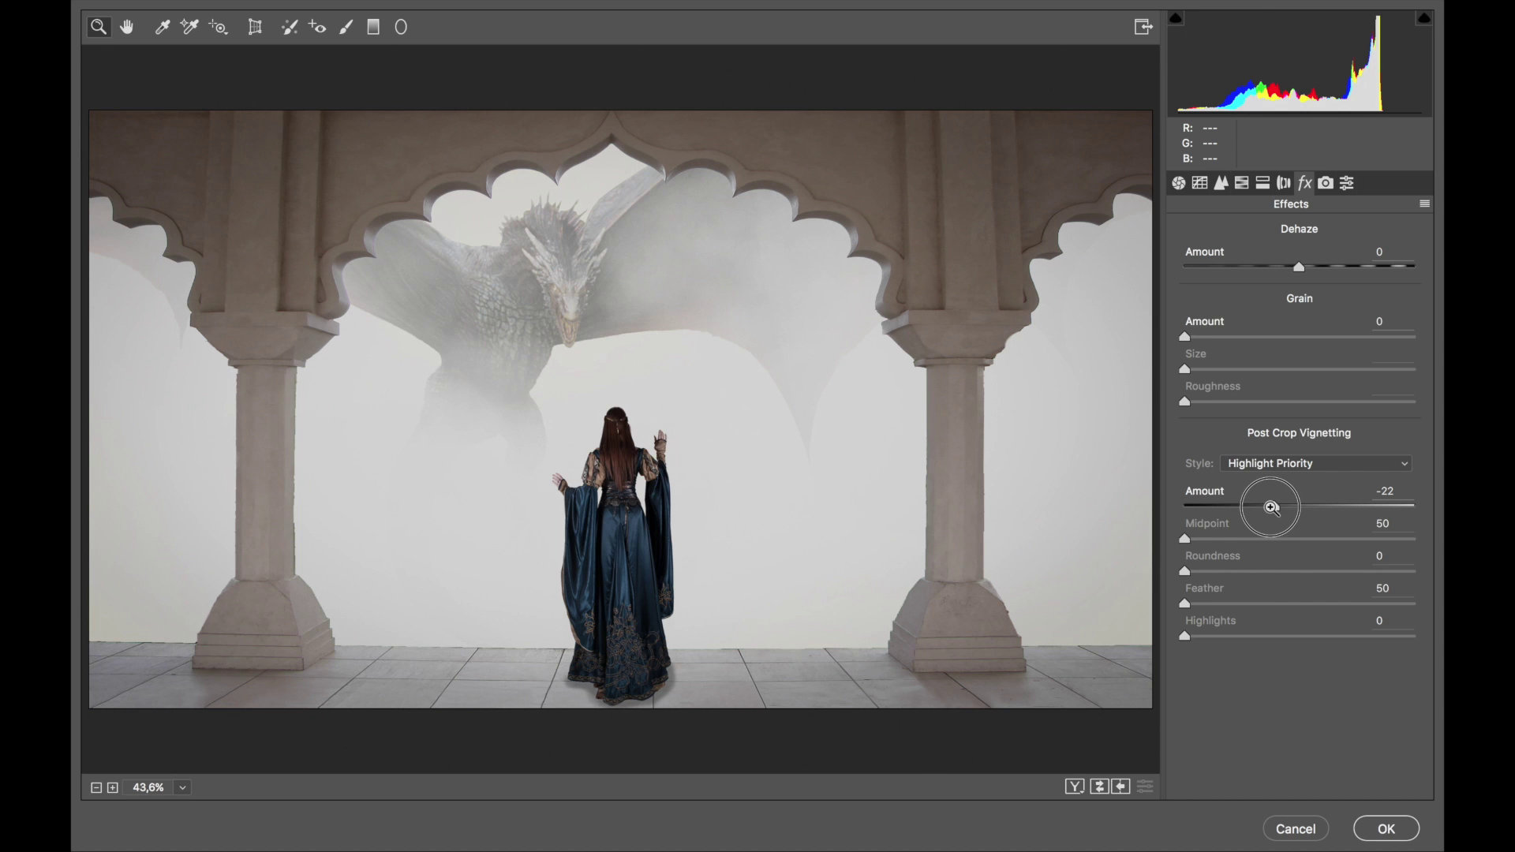
click(1251, 338)
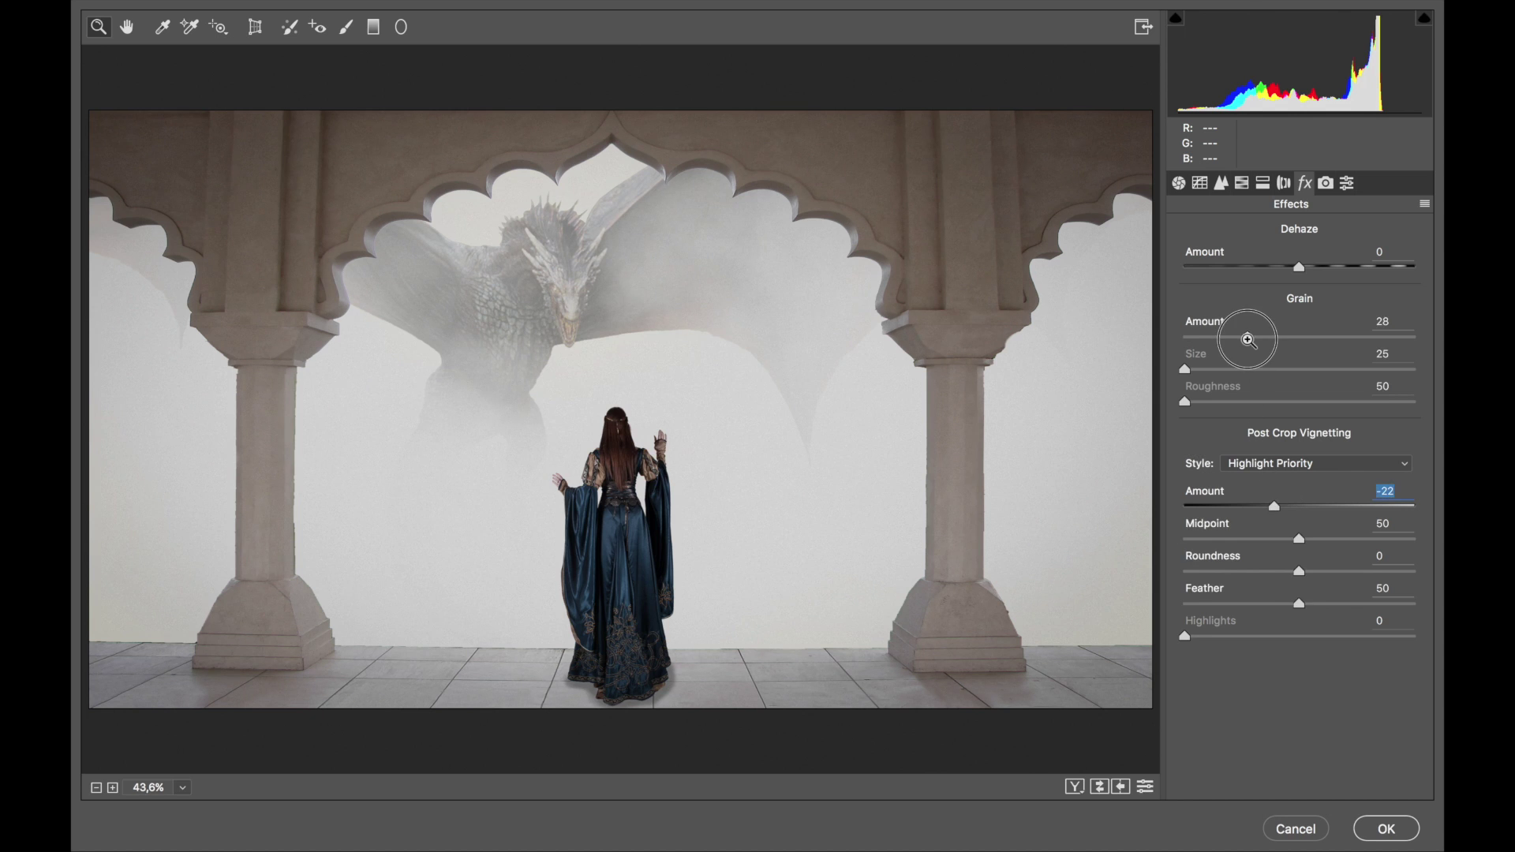
drag(1253, 339, 1255, 340)
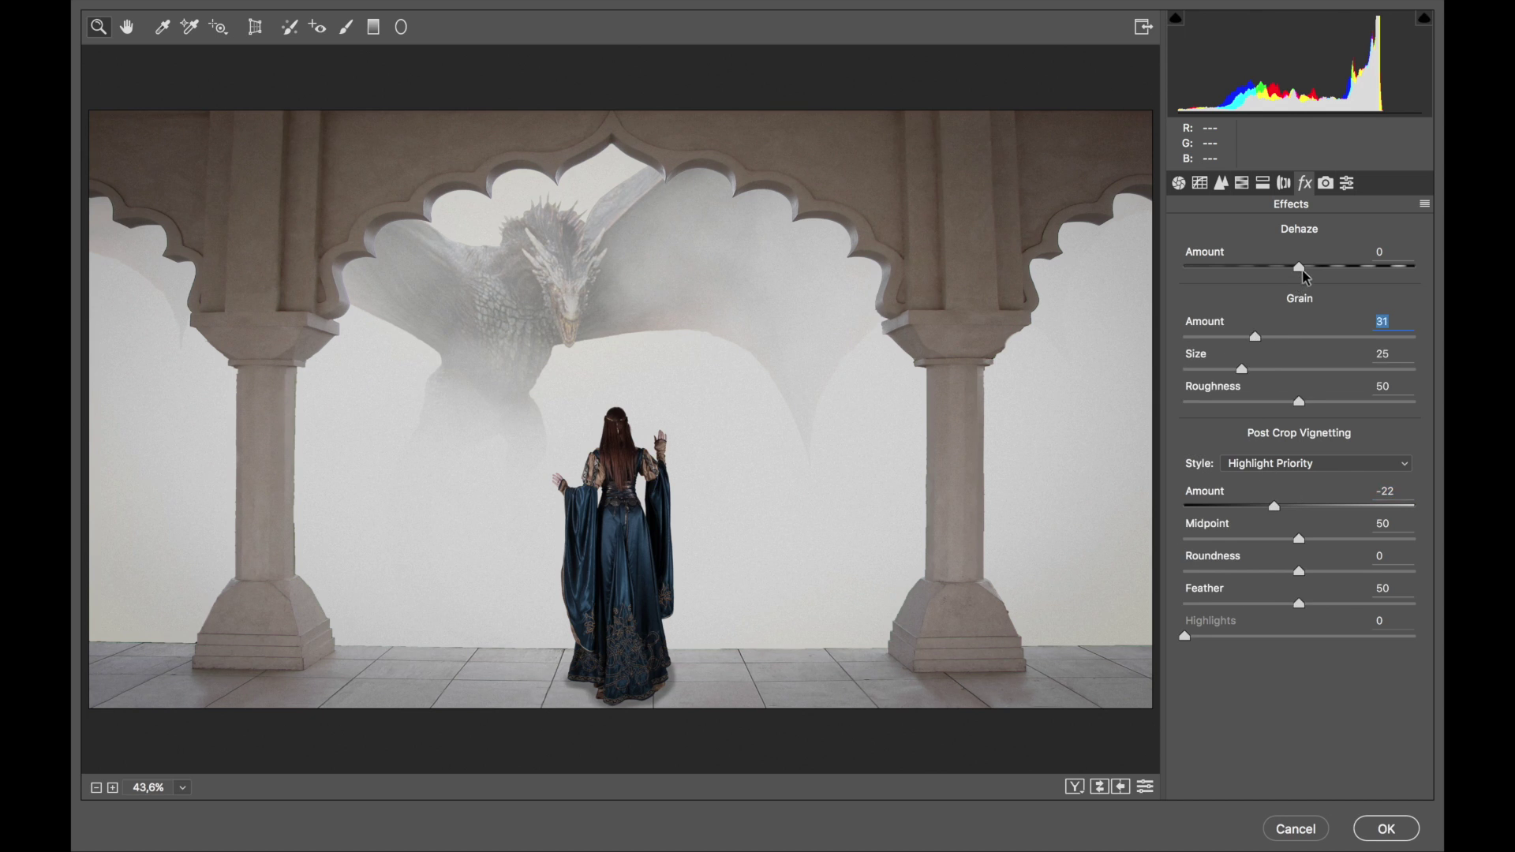
drag(1303, 273, 1338, 267)
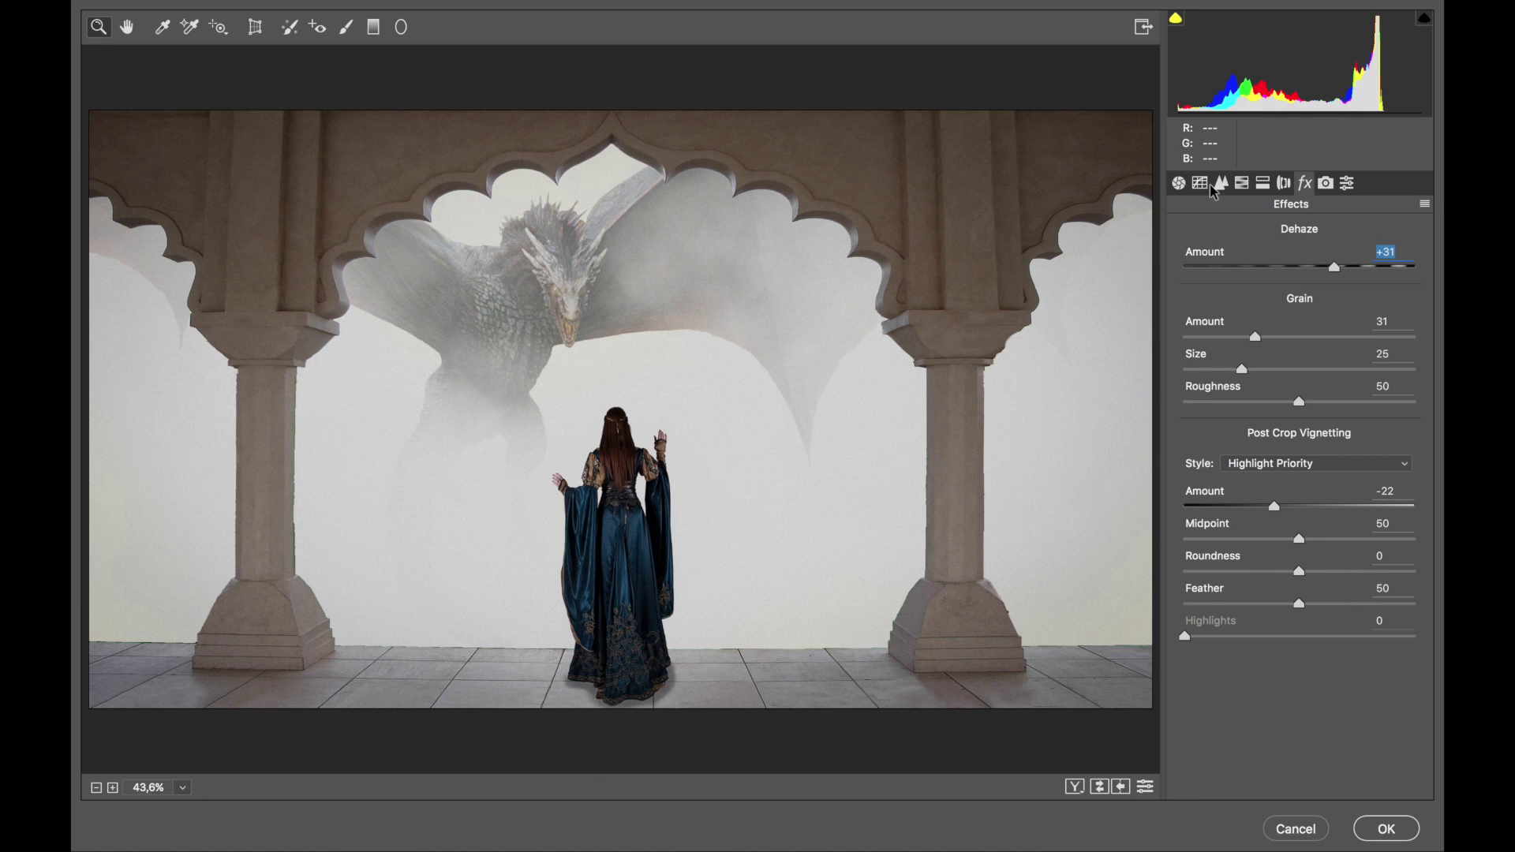
click(1178, 183)
Set Contrast +15, Highlights +48, Shadows -14, Blacks -19, Clarity +7, Vibrance +17, Saturation -10
drag(1304, 406, 1323, 409)
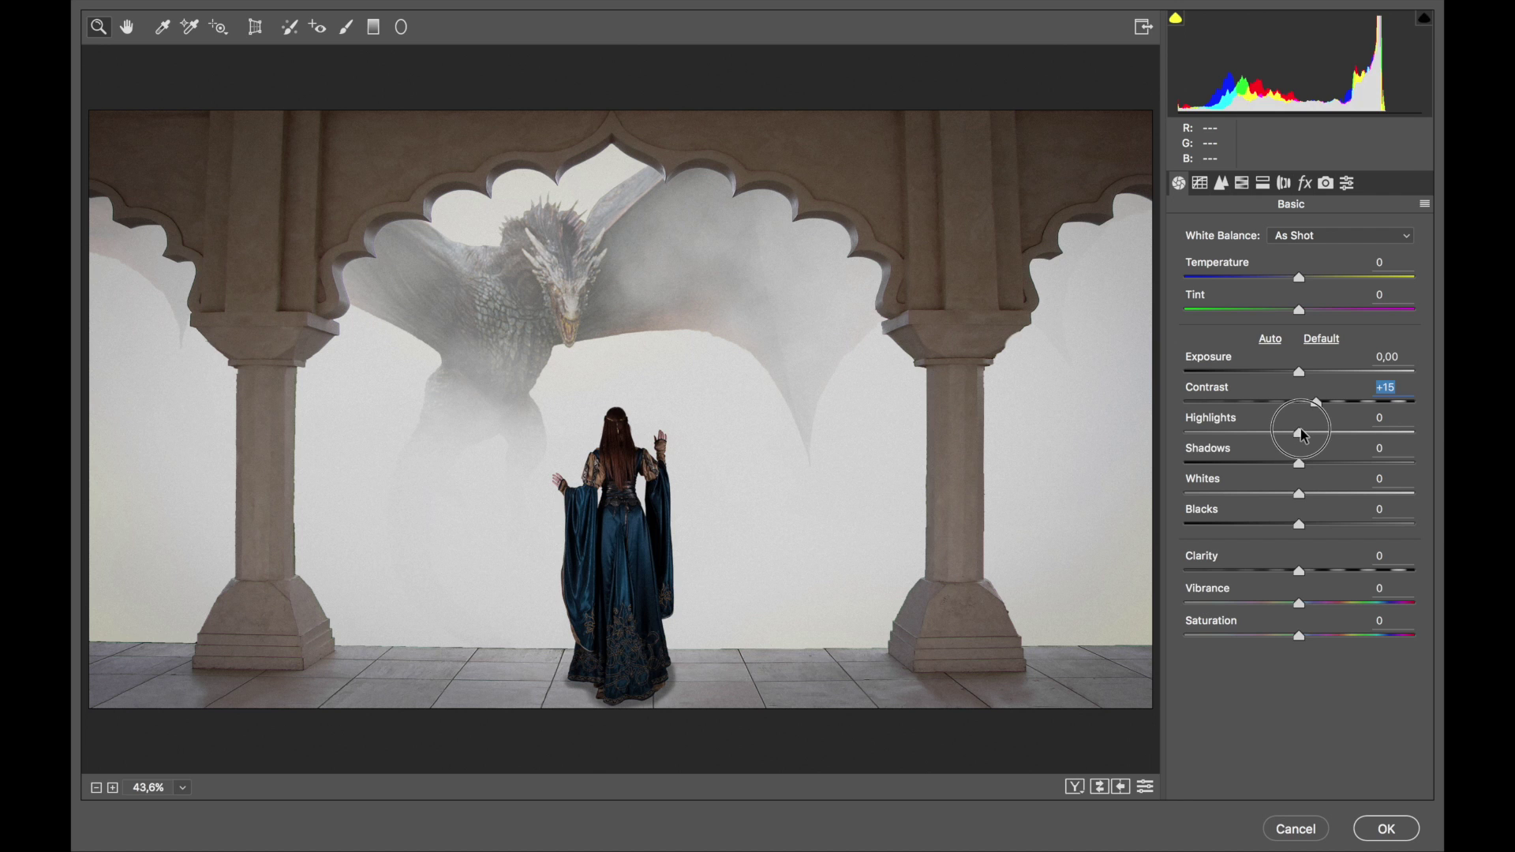
drag(1301, 433, 1356, 433)
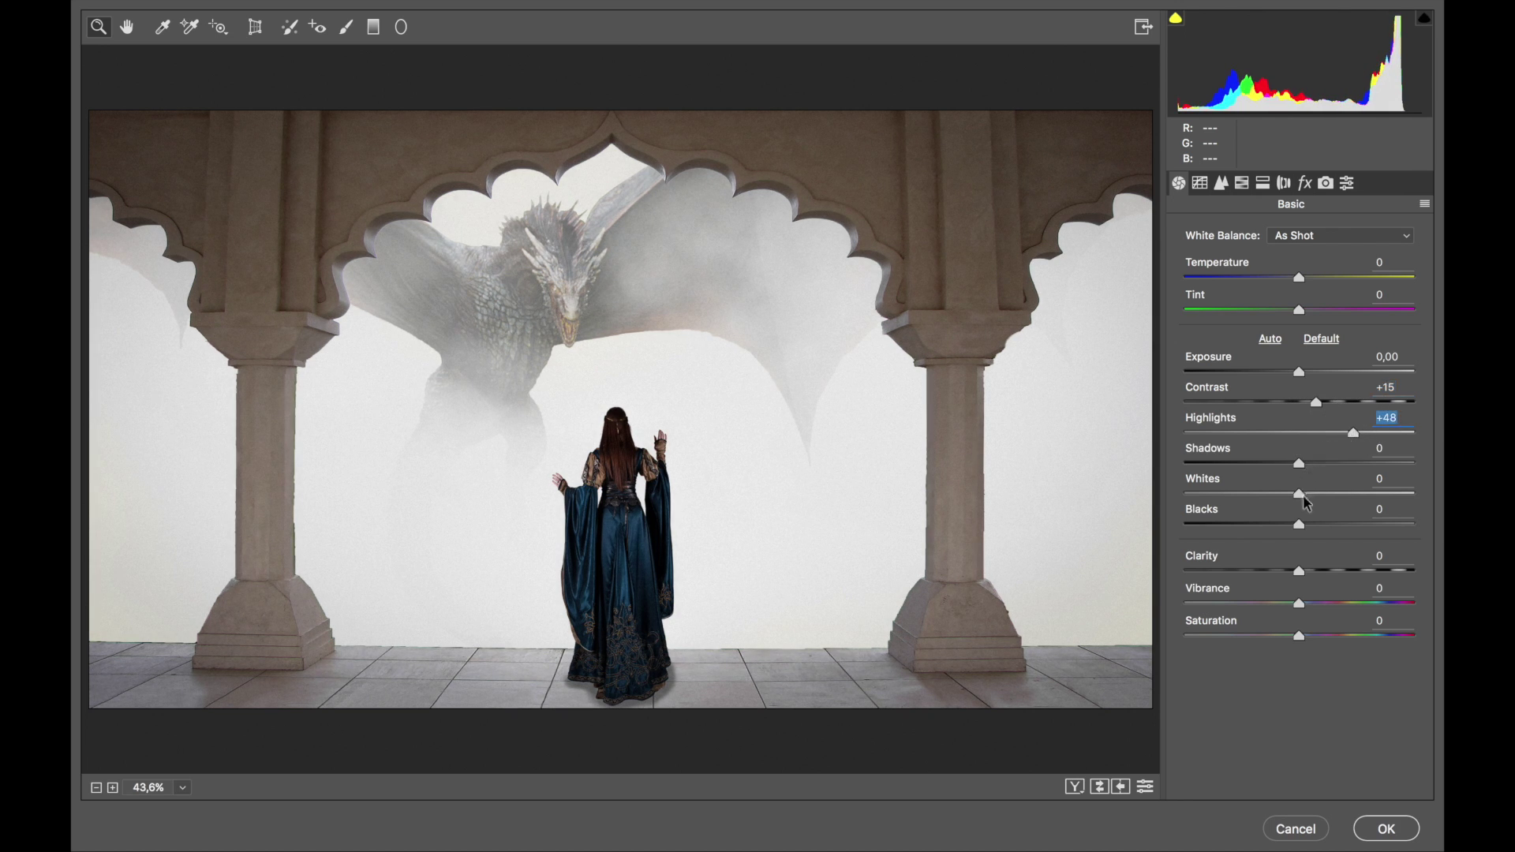
mouse_move(1299, 525)
mouse_down()
mouse_move(1278, 526)
mouse_move(1311, 494)
mouse_move(1282, 464)
mouse_up()
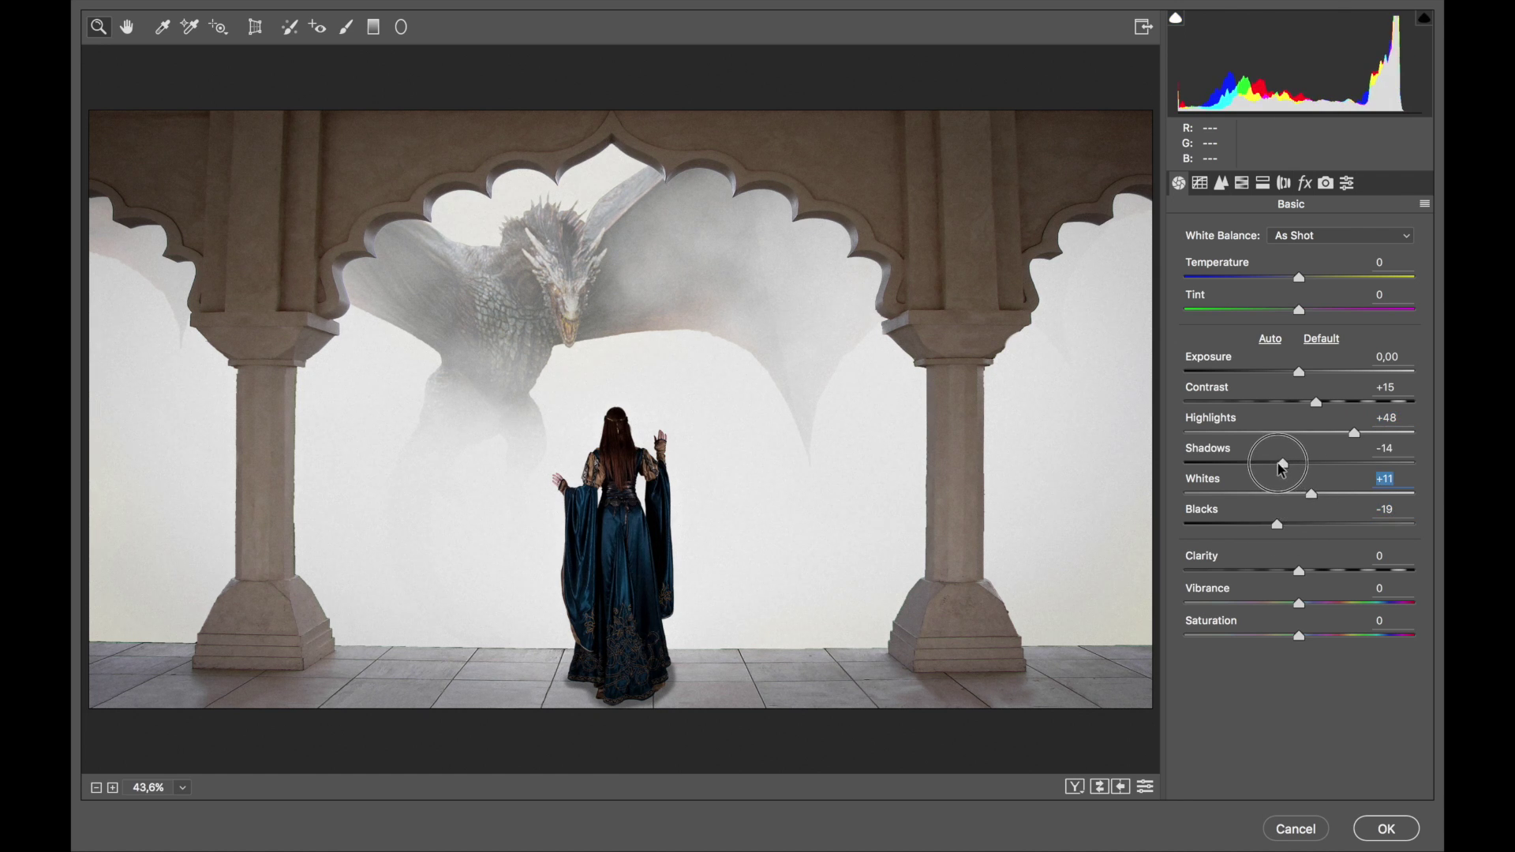
drag(1299, 604, 1325, 609)
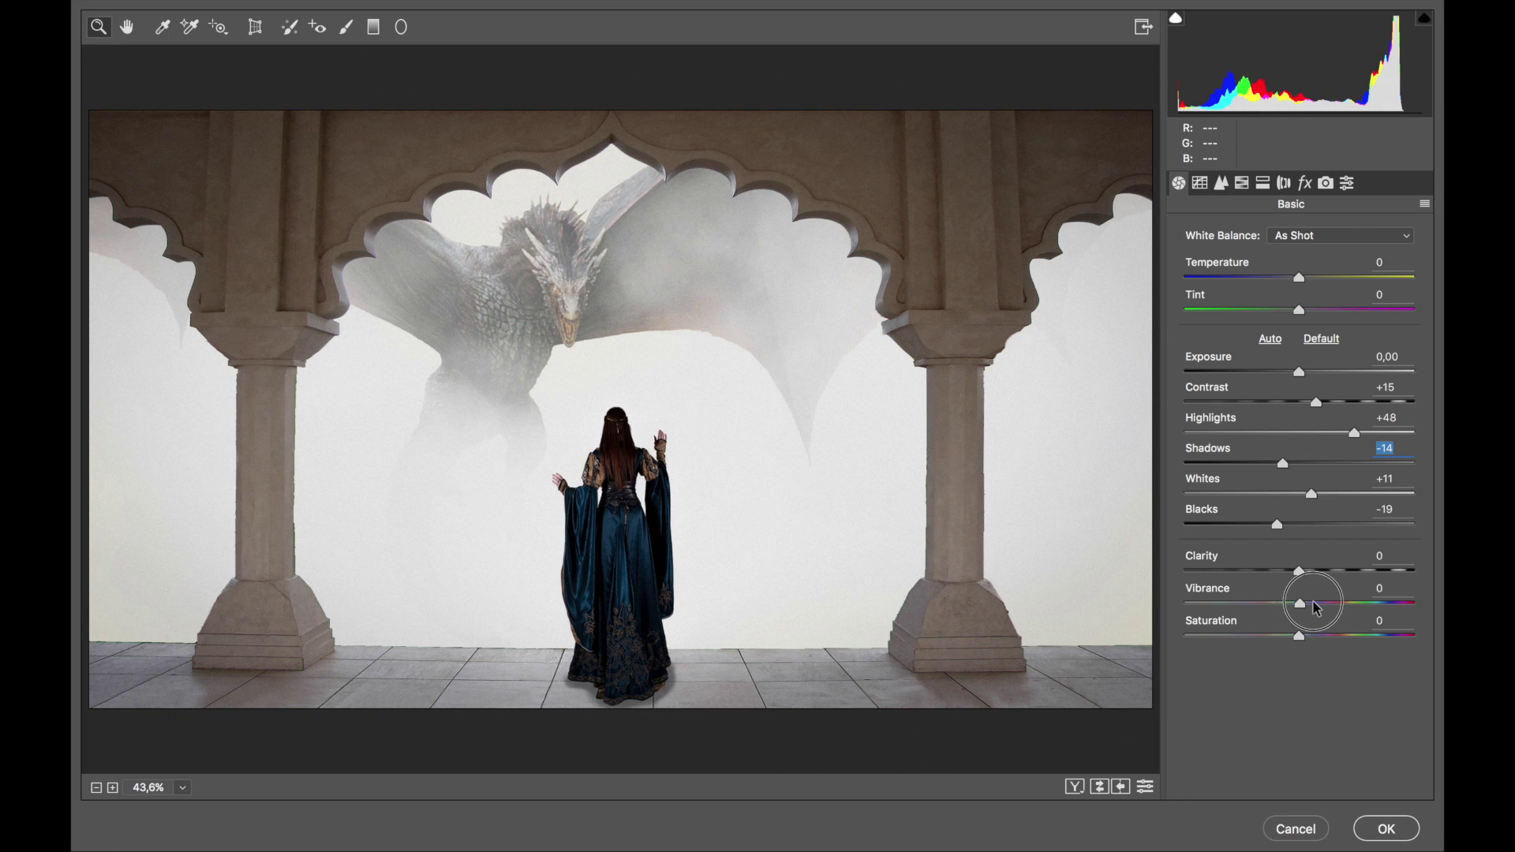
drag(1300, 636, 1291, 636)
click(1294, 643)
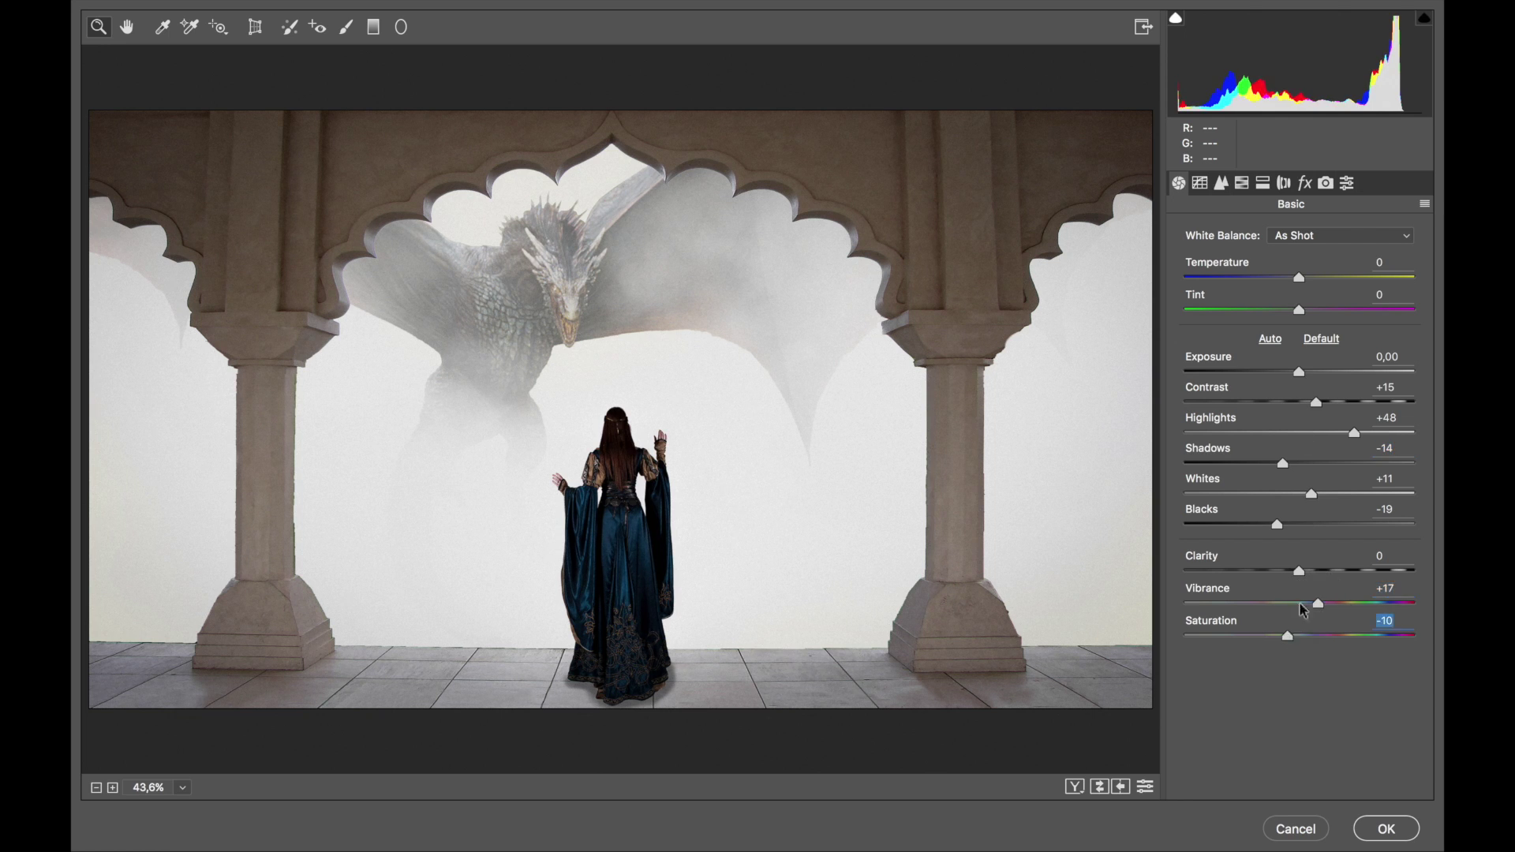
drag(1300, 571, 1308, 573)
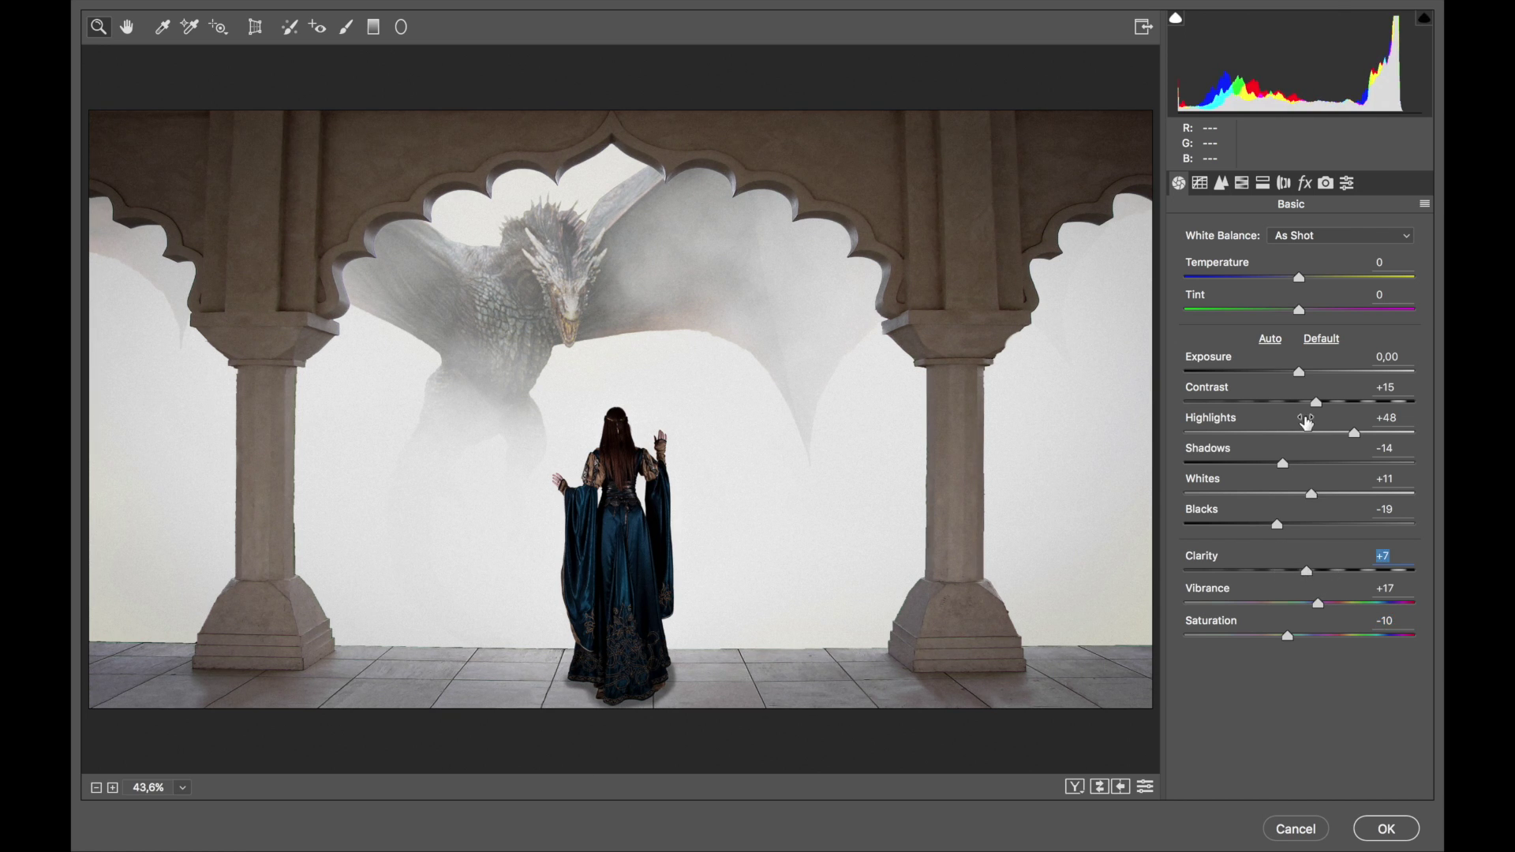
Split-tone highlights Hue 213/Sat 60, shadows Hue 45/Sat 38, Balance -3, and apply
click(1263, 185)
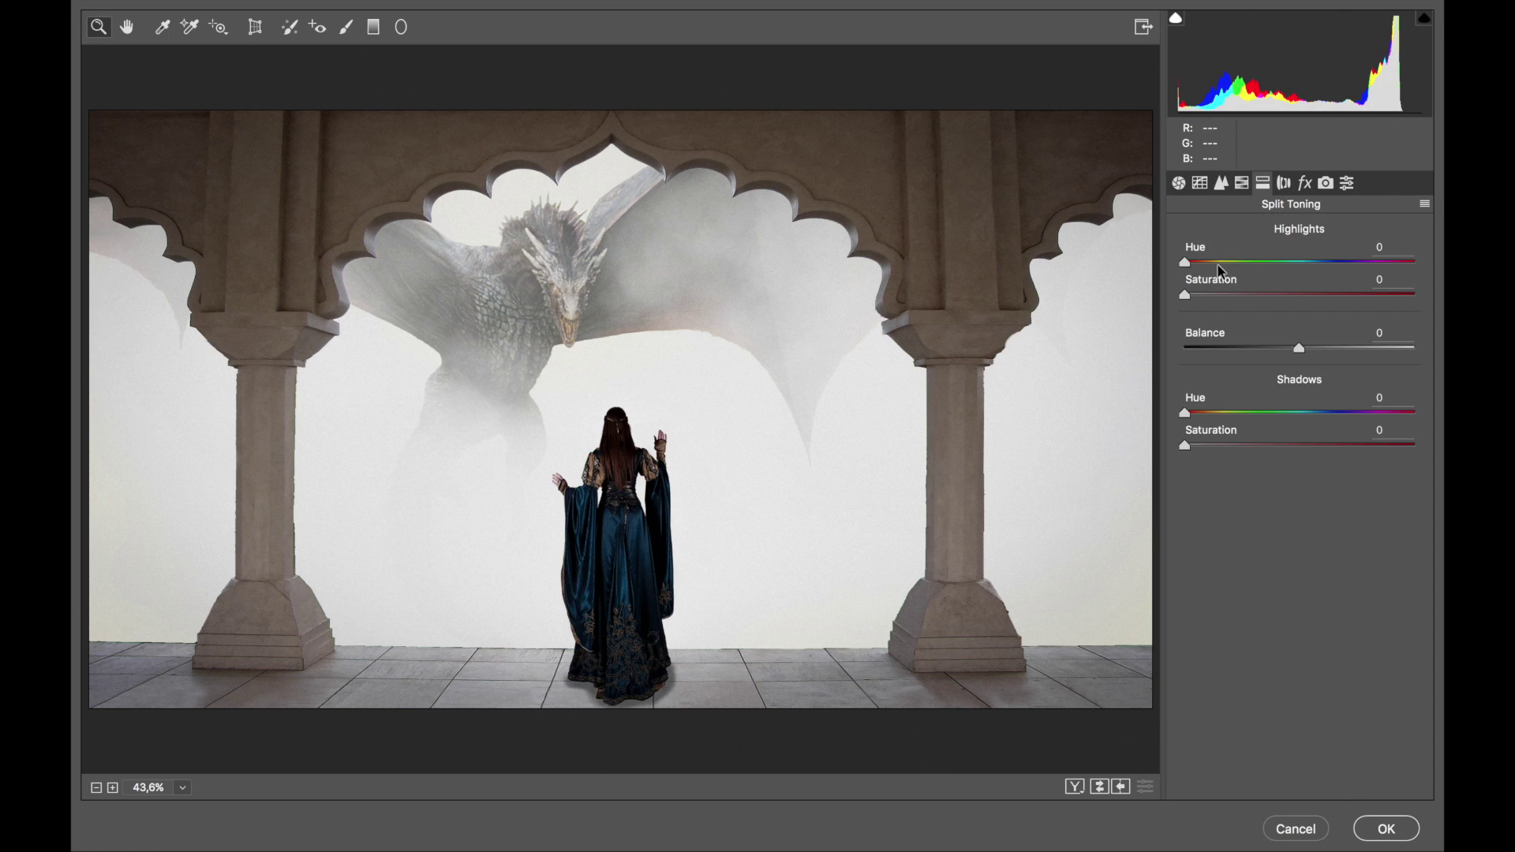
mouse_move(1287, 265)
mouse_down()
mouse_move(1349, 262)
mouse_move(1320, 262)
mouse_up()
mouse_move(1185, 412)
mouse_down()
mouse_move(1219, 408)
mouse_move(1270, 445)
mouse_up()
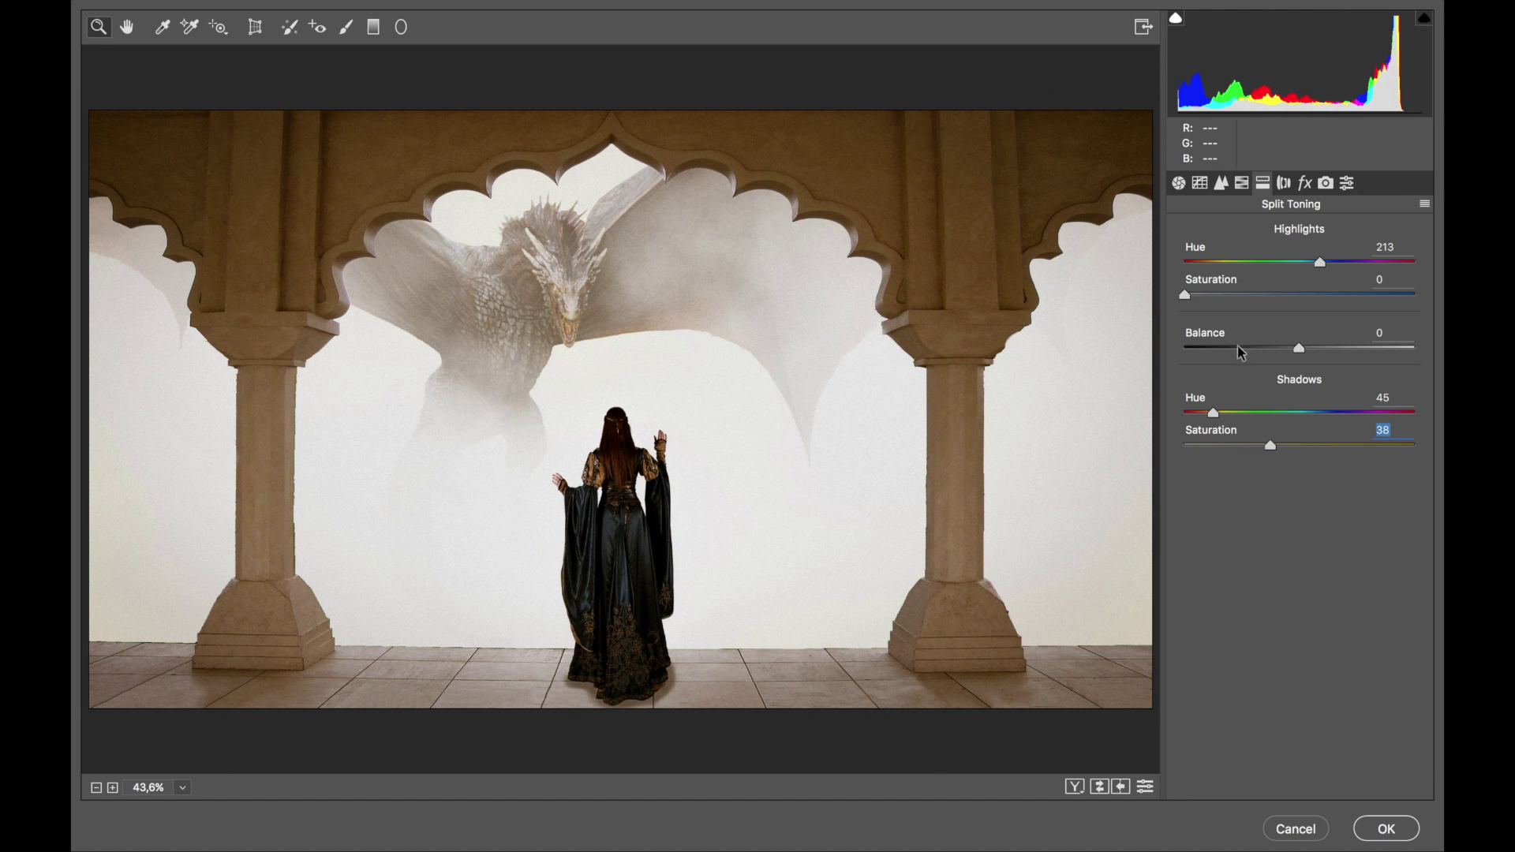
drag(1258, 295, 1323, 296)
mouse_move(1298, 348)
mouse_down()
mouse_move(1235, 352)
mouse_move(1356, 359)
mouse_move(1297, 353)
mouse_up()
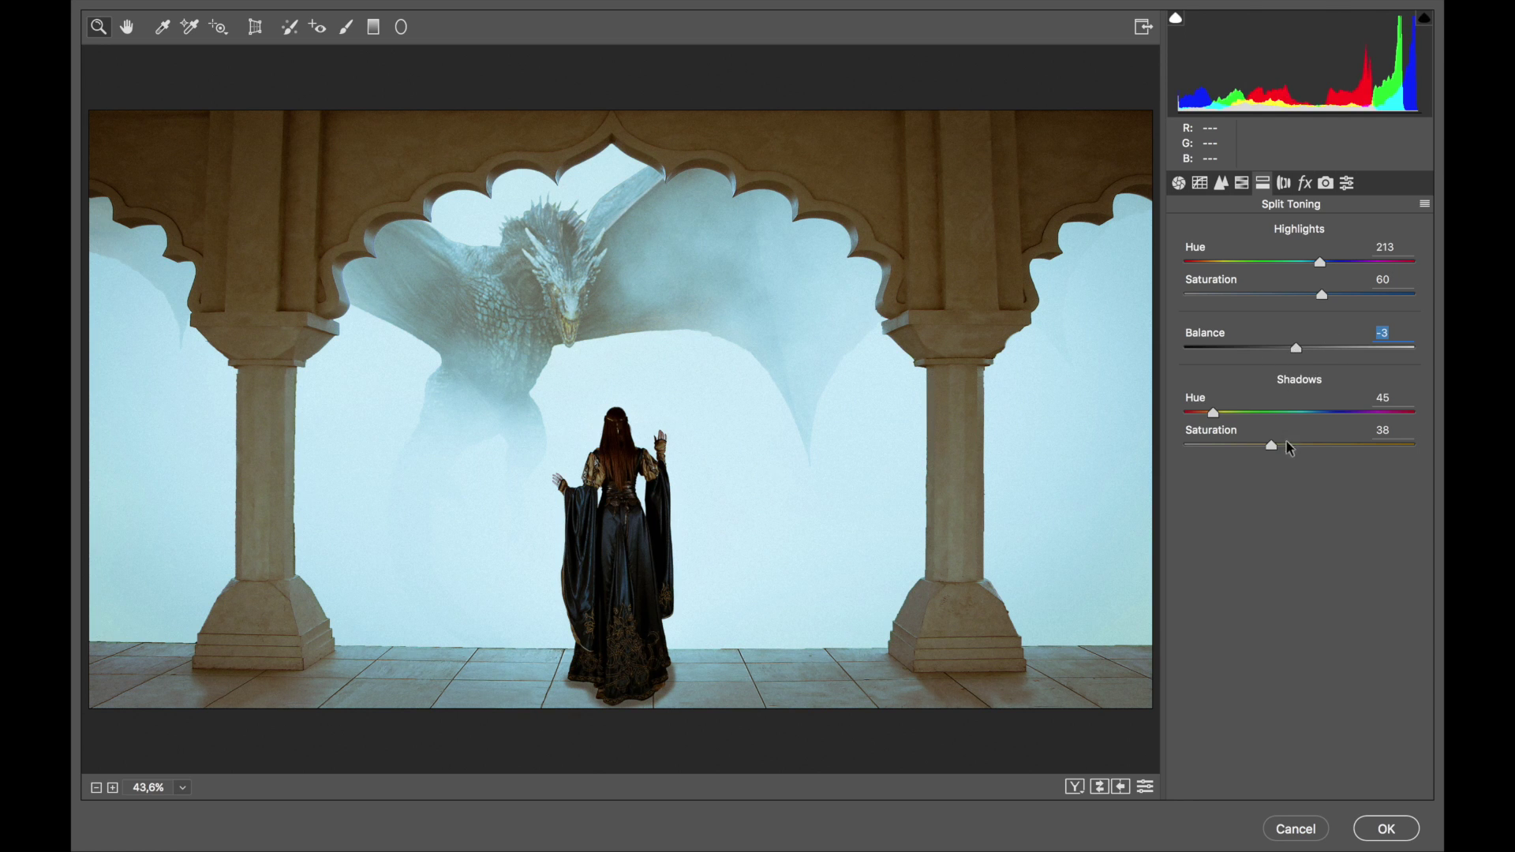
click(1394, 833)
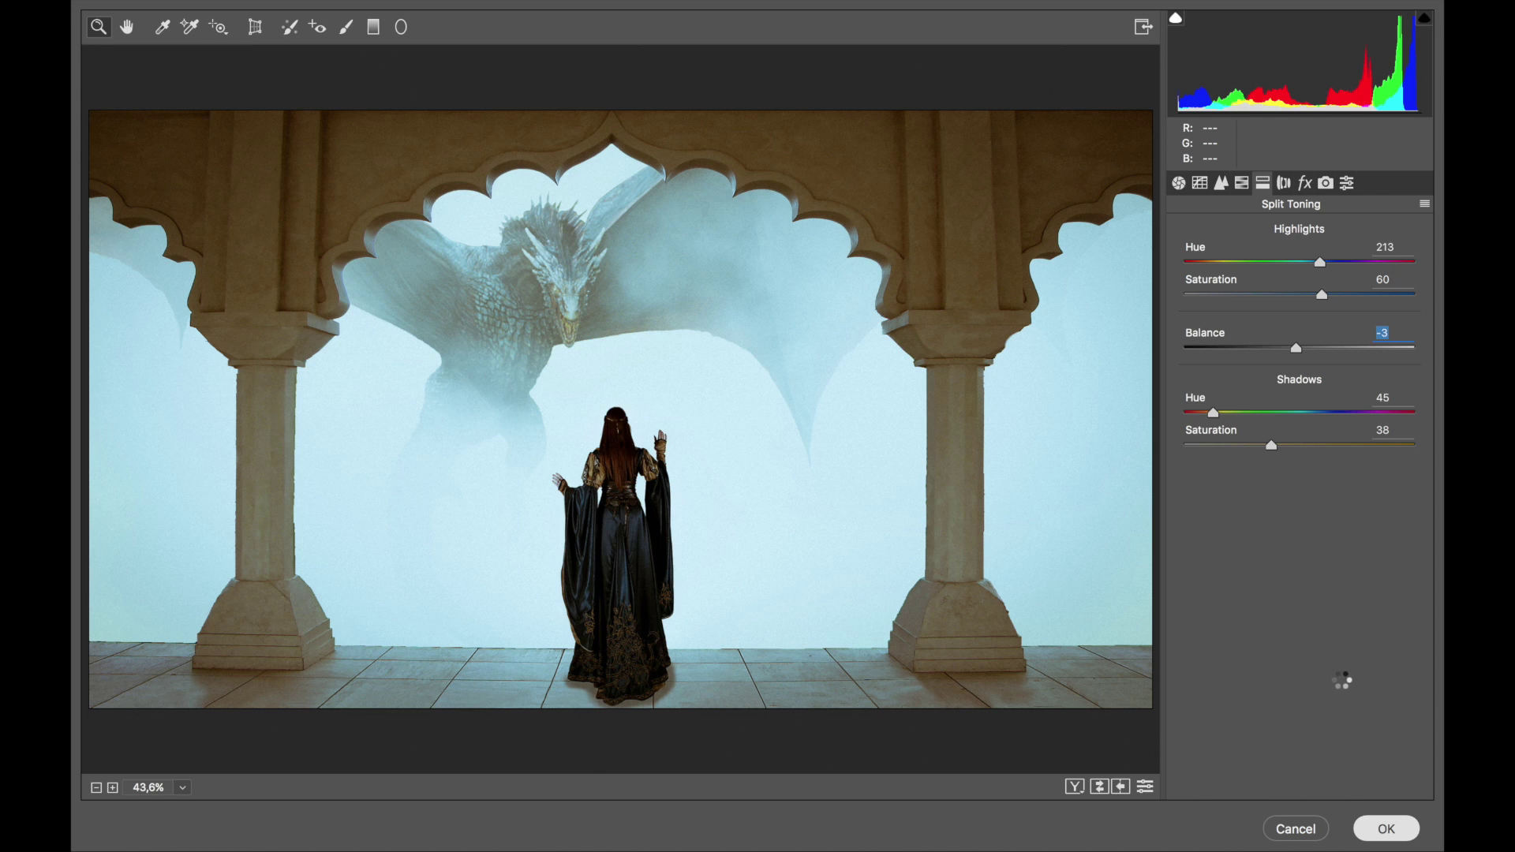